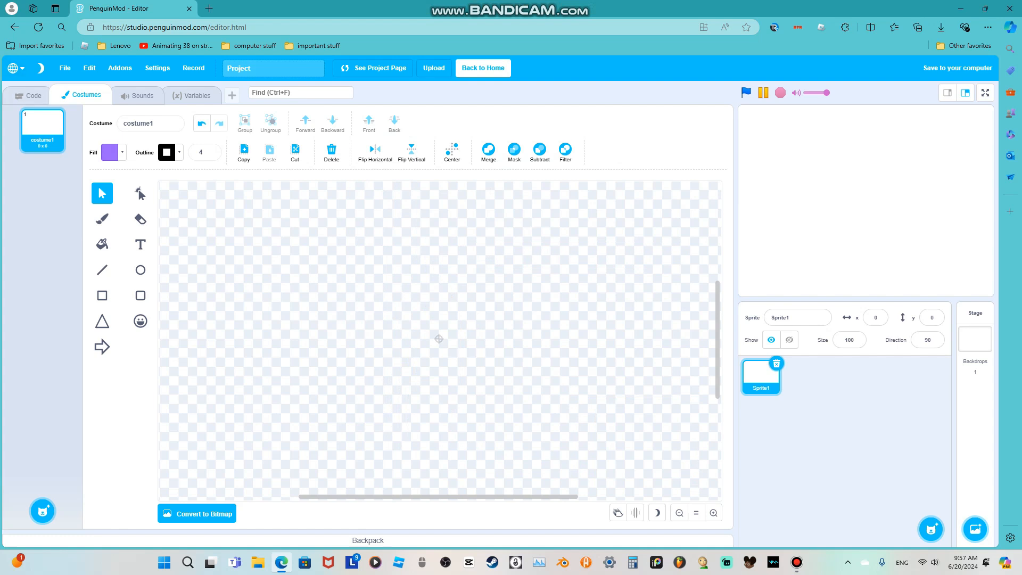
Choose the Circle tool with an outline width of 5 and an orange fill of hue 9.2.
{"action": "key", "text": "c"}
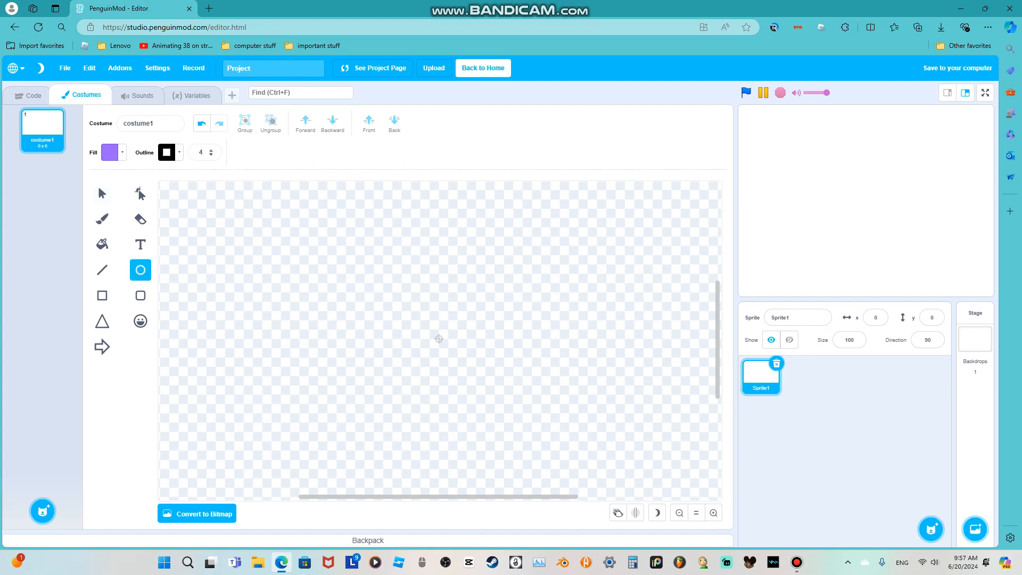
{"action": "left_click", "coordinate": [211, 150]}
{"action": "key", "text": "Return"}
{"action": "left_click", "coordinate": [111, 153]}
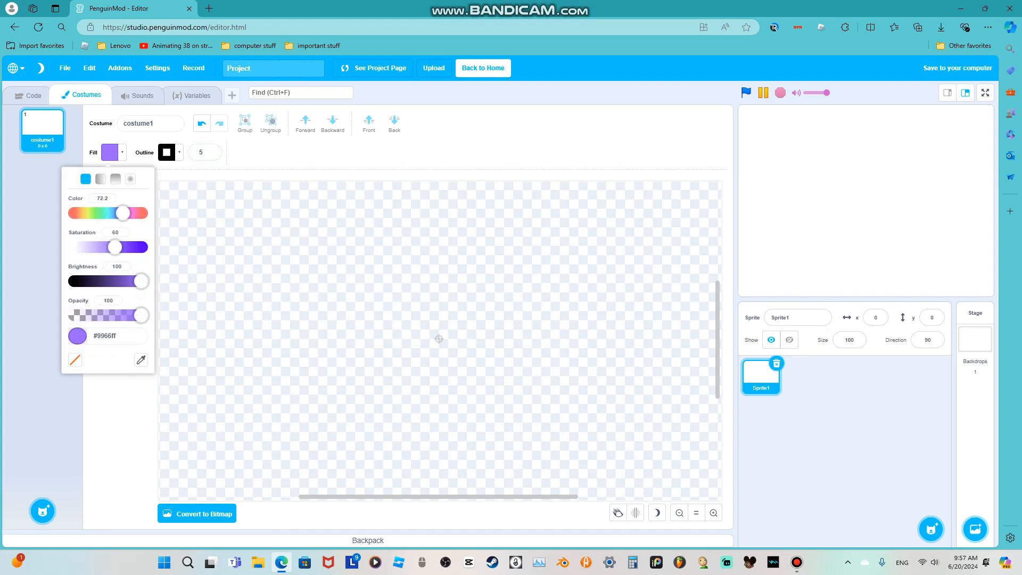
{"action": "left_click_drag", "start_coordinate": [123, 213], "coordinate": [81, 213]}
{"action": "left_click", "coordinate": [297, 244]}
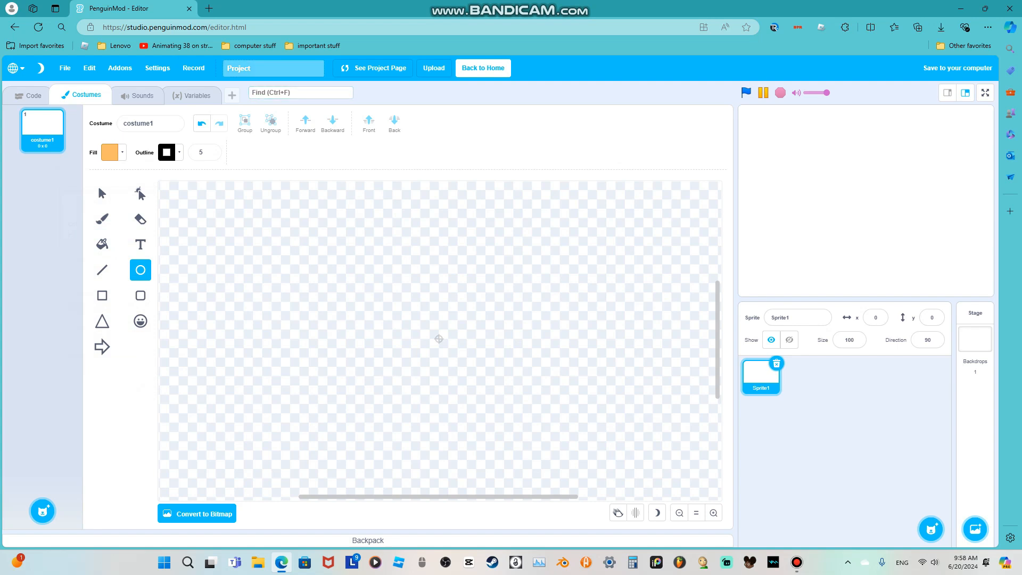
Name the project VGOS.
{"action": "left_click", "coordinate": [119, 68]}
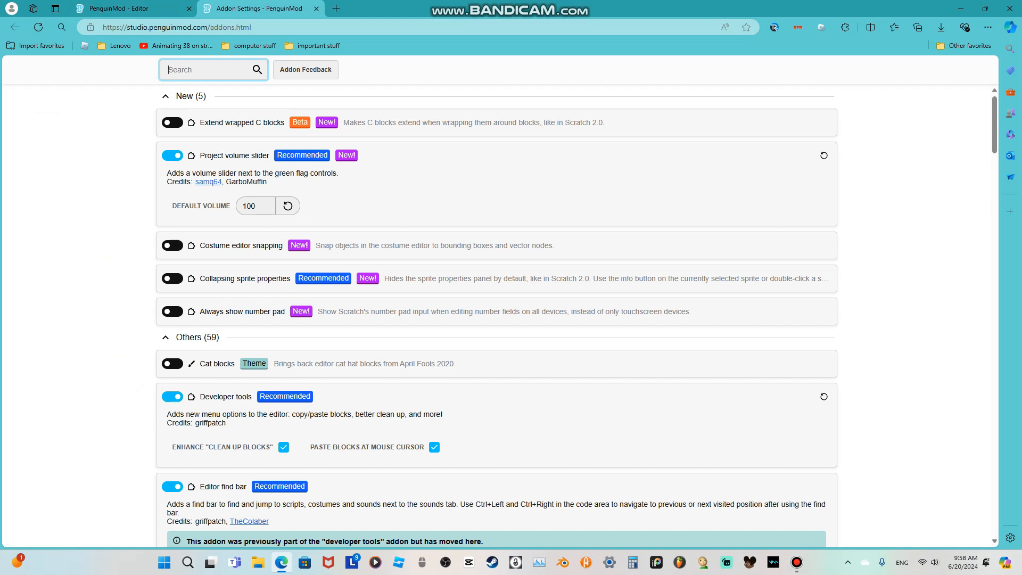
{"action": "key", "text": "ctrl+w"}
{"action": "type", "text": "VGOS"}
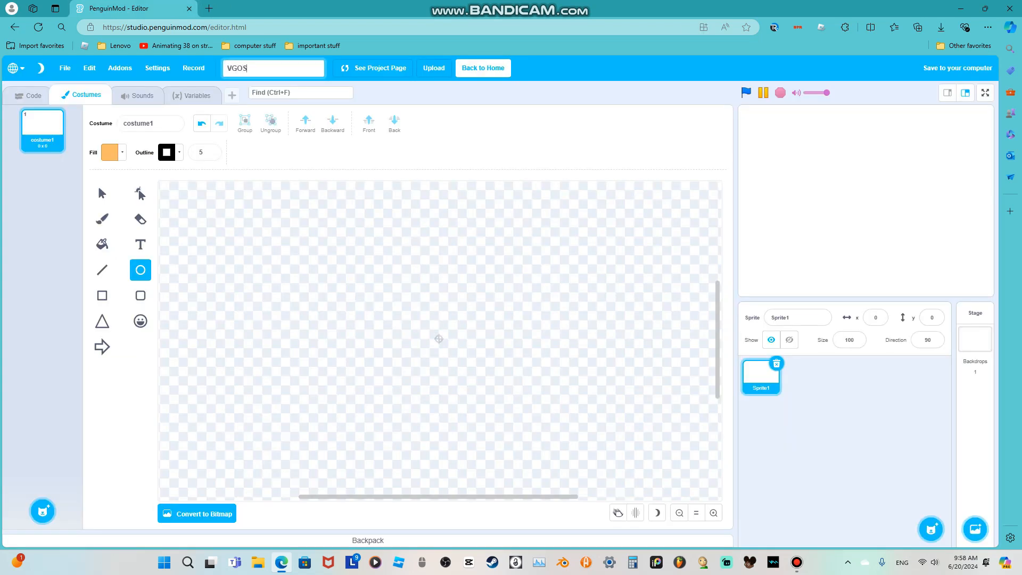
{"action": "key", "text": "Return"}
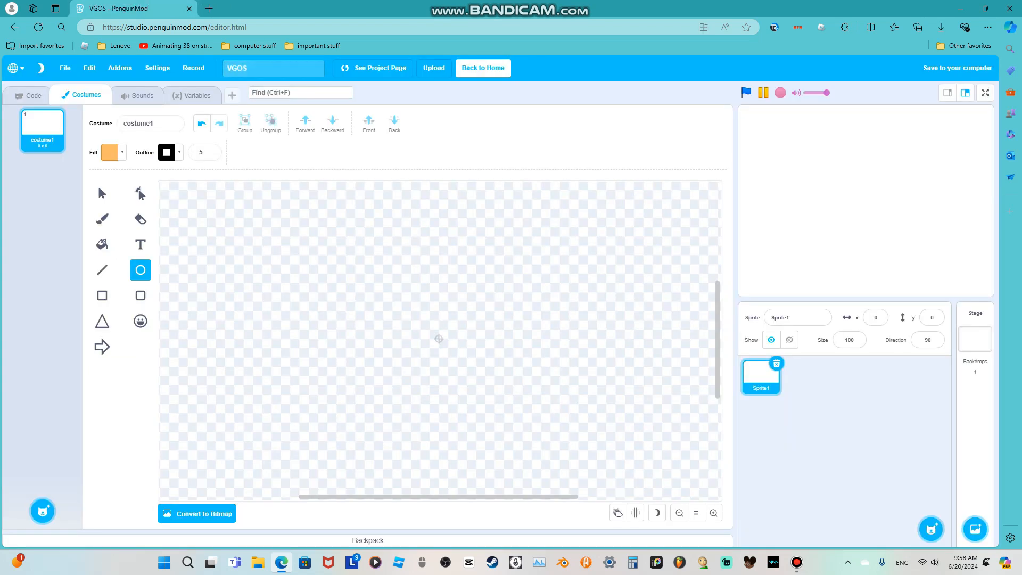
Set the project's stage size to the 16:9 widescreen preset, 640 × 360.
{"action": "scroll", "coordinate": [416, 348], "scroll_direction": "down", "scroll_amount": 13}
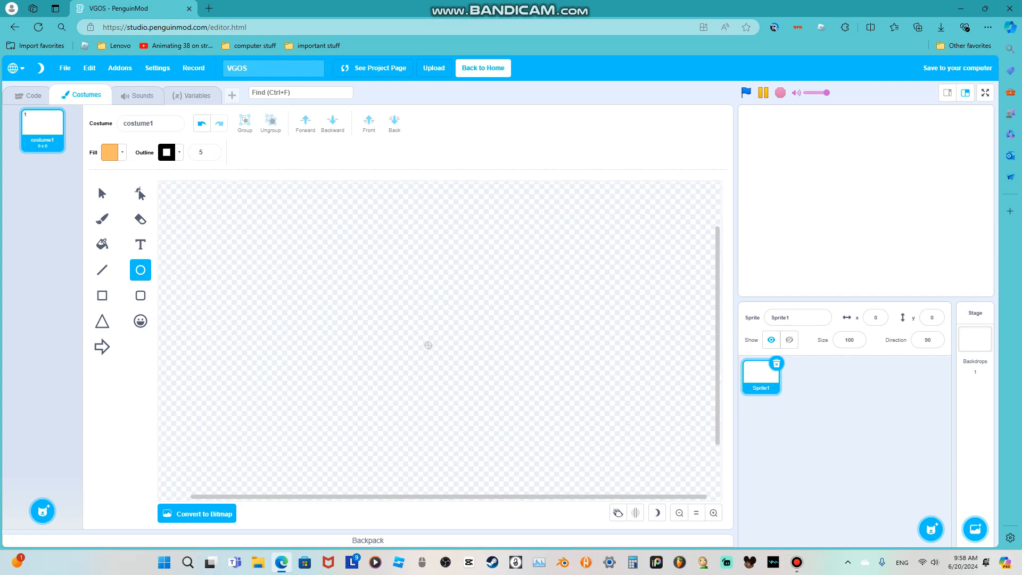
{"action": "scroll", "coordinate": [440, 341], "scroll_direction": "up", "scroll_amount": 5}
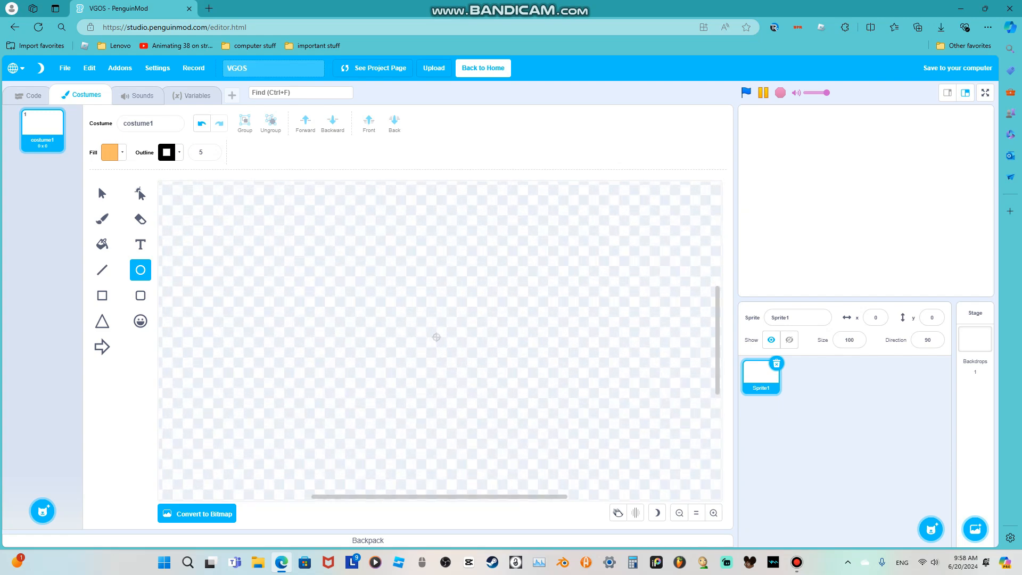
{"action": "left_click", "coordinate": [158, 68]}
{"action": "scroll", "coordinate": [501, 330], "scroll_direction": "down", "scroll_amount": 2}
{"action": "left_click", "coordinate": [566, 420]}
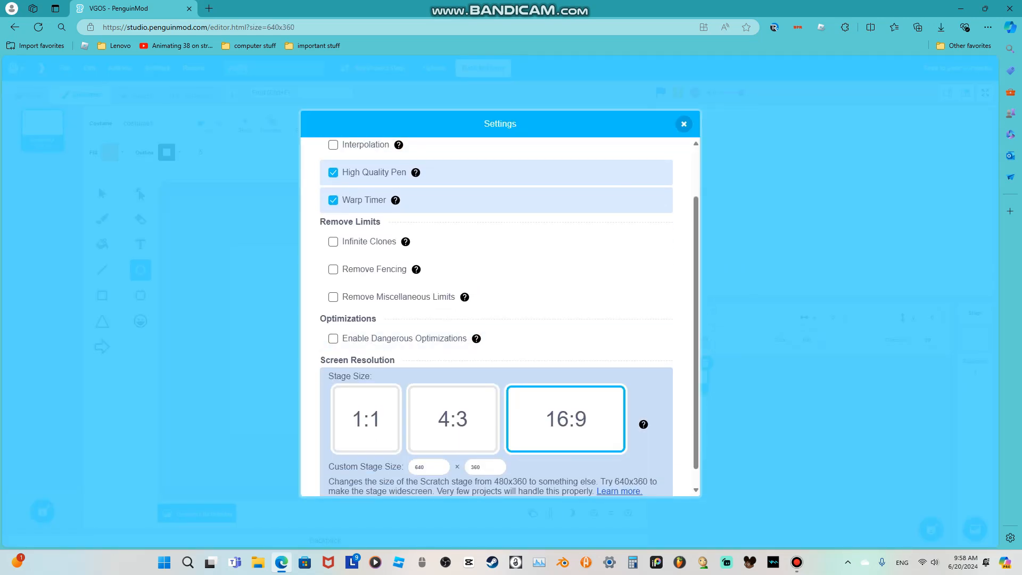
{"action": "left_click", "coordinate": [685, 124]}
{"action": "scroll", "coordinate": [397, 341], "scroll_direction": "up", "scroll_amount": 1}
{"action": "scroll", "coordinate": [397, 341], "scroll_direction": "up", "scroll_amount": 2}
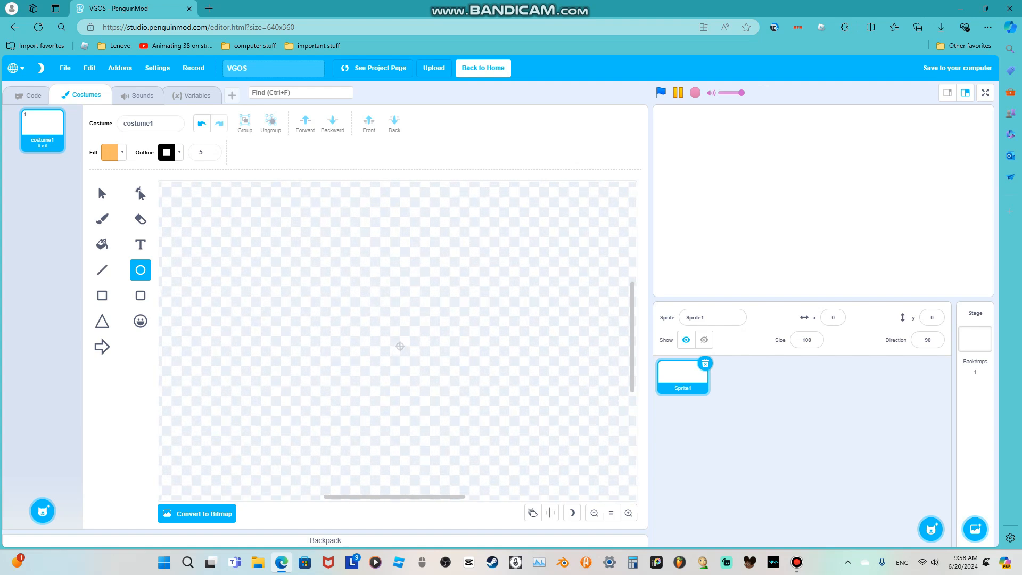
Lighten the orange fill to a saturation of about 50 and draw a large circle centred on the canvas.
{"action": "left_click", "coordinate": [113, 153]}
{"action": "left_click_drag", "start_coordinate": [115, 247], "coordinate": [109, 247]}
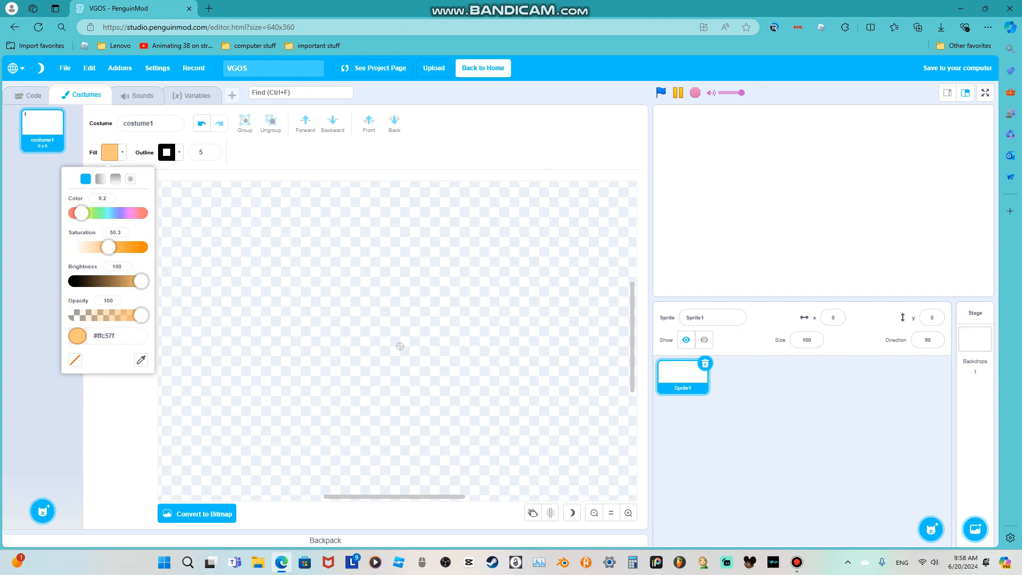
{"action": "left_click", "coordinate": [234, 250]}
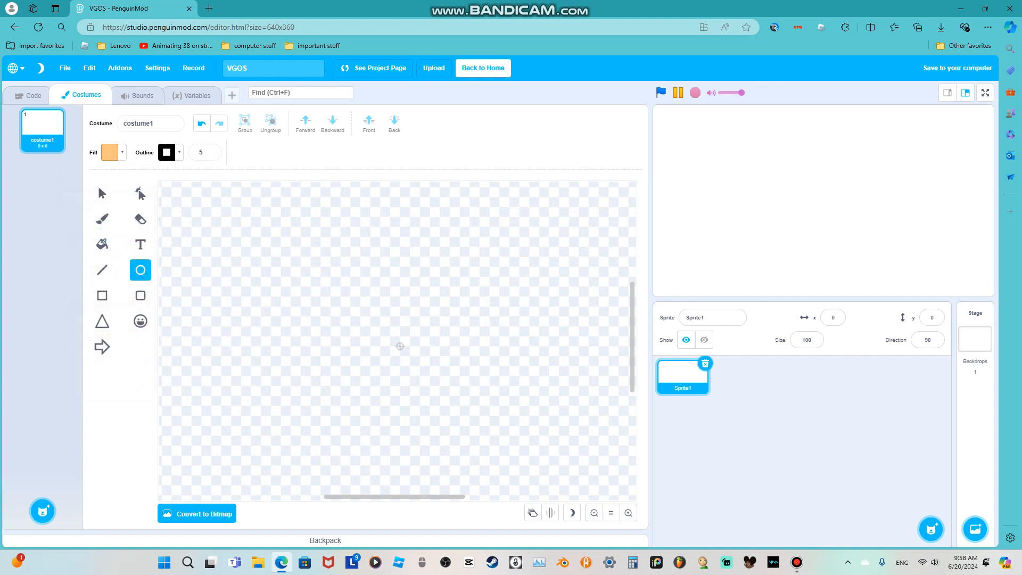
{"action": "mouse_move", "coordinate": [241, 202]}
{"action": "left_mouse_down"}
{"action": "mouse_move", "coordinate": [491, 452]}
{"action": "mouse_move", "coordinate": [445, 408]}
{"action": "left_mouse_up"}
{"action": "left_click_drag", "start_coordinate": [344, 306], "coordinate": [400, 347]}
Reshape the circle by pulling its four points slightly outward and raising the two side points a little.
{"action": "key", "text": "r"}
{"action": "scroll", "coordinate": [399, 346], "scroll_direction": "down", "scroll_amount": 2}
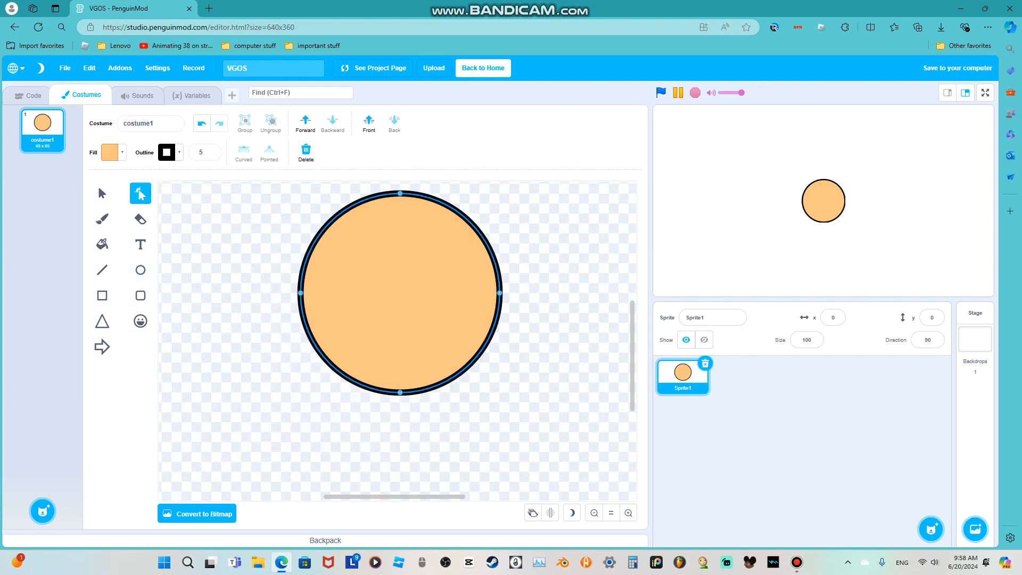
{"action": "left_click_drag", "start_coordinate": [400, 393], "coordinate": [398, 395]}
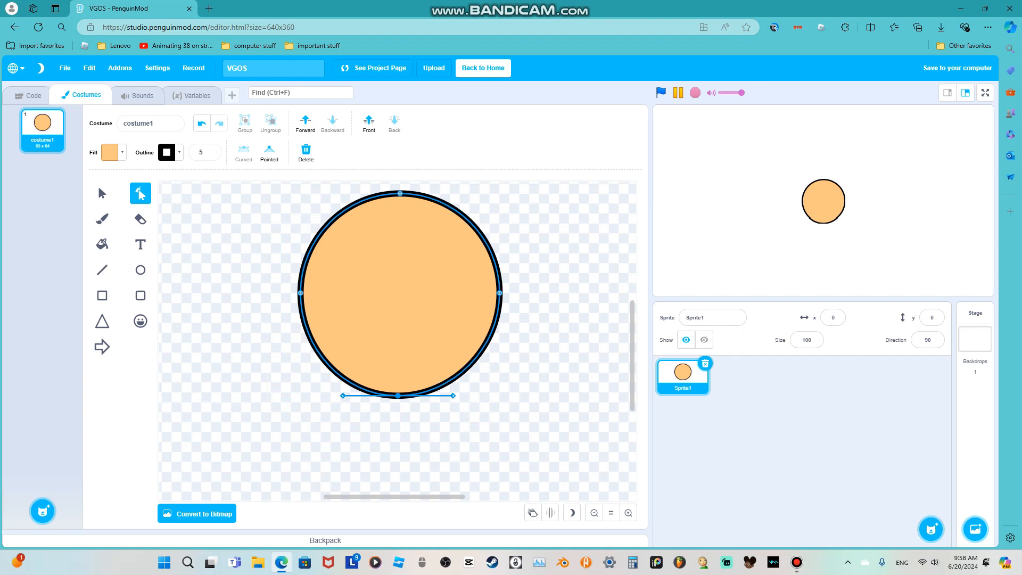
{"action": "left_click_drag", "start_coordinate": [499, 293], "coordinate": [503, 289]}
{"action": "left_click_drag", "start_coordinate": [301, 293], "coordinate": [295, 289]}
{"action": "left_click_drag", "start_coordinate": [400, 193], "coordinate": [400, 191]}
{"action": "left_click", "coordinate": [453, 191]}
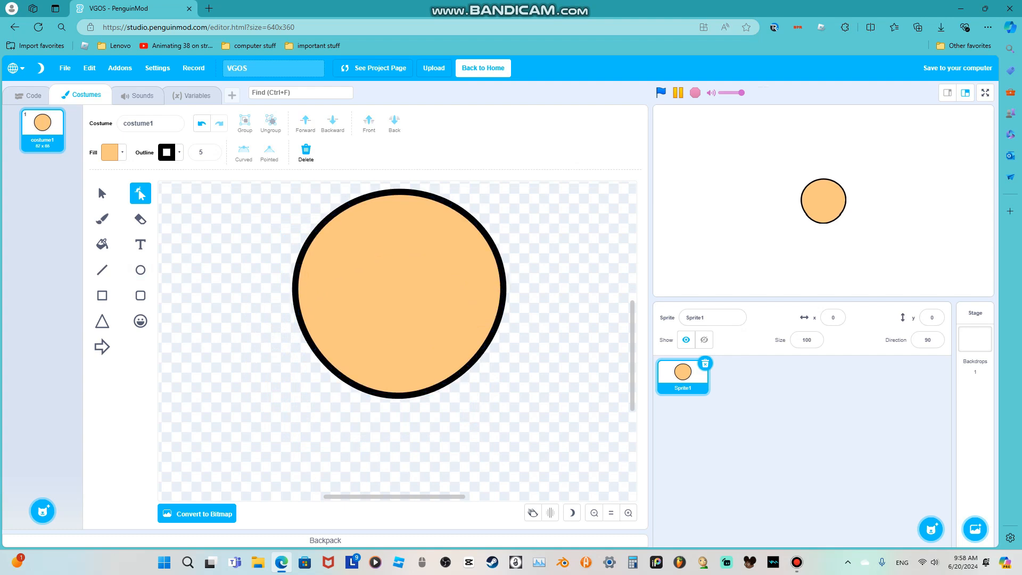
Nudge the reshaped circle slightly so that it sits centred on the canvas.
{"action": "left_click", "coordinate": [102, 193]}
{"action": "left_click_drag", "start_coordinate": [399, 294], "coordinate": [400, 292]}
{"action": "left_click", "coordinate": [549, 298]}
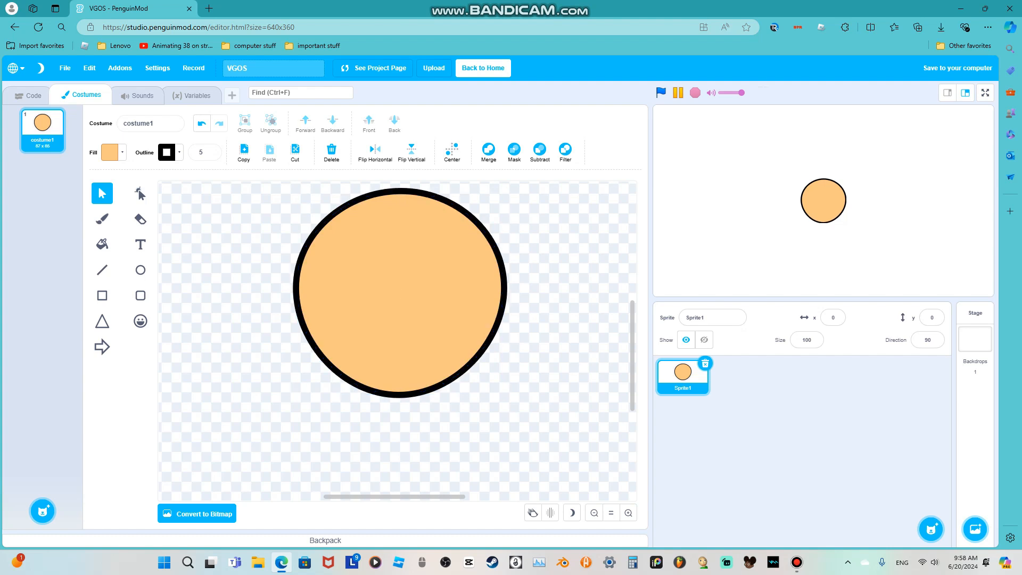
{"action": "scroll", "coordinate": [399, 341], "scroll_direction": "up", "scroll_amount": 1}
Remove the circle's fill, then paste a copy of it in place and send the copy to the back.
{"action": "left_click", "coordinate": [400, 346]}
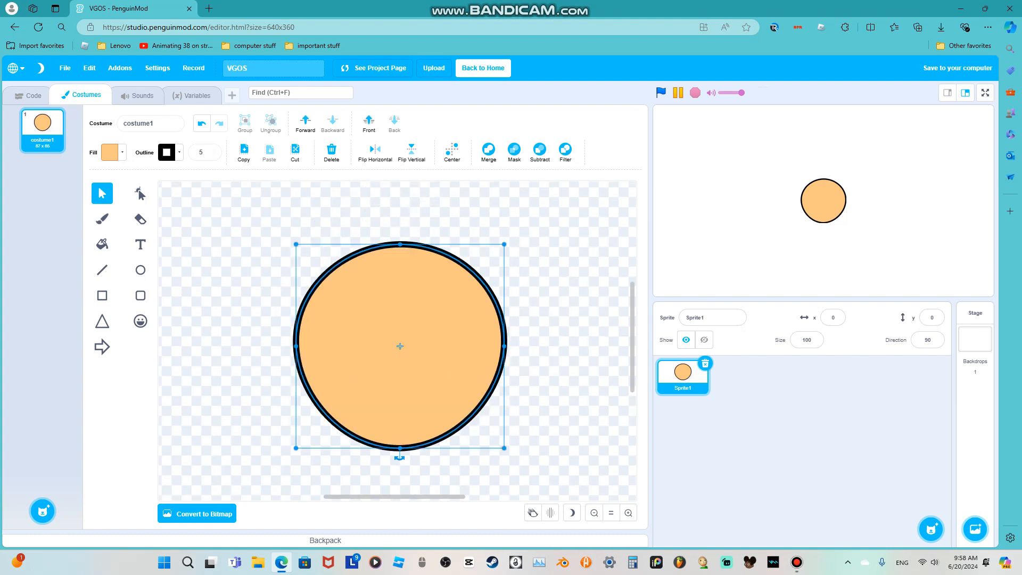
{"action": "left_click", "coordinate": [109, 152]}
{"action": "left_click", "coordinate": [75, 361]}
{"action": "left_click", "coordinate": [244, 153]}
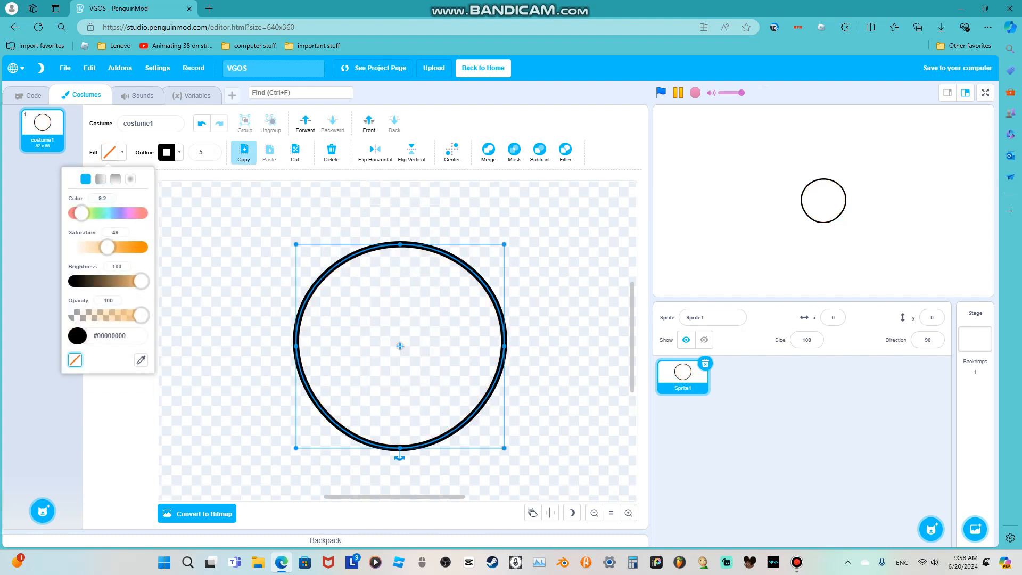
{"action": "left_click", "coordinate": [270, 153]}
{"action": "left_click", "coordinate": [394, 122]}
Remove the back copy's outline and give it a golden yellow fill with a hue of 11.9.
{"action": "left_click", "coordinate": [167, 152]}
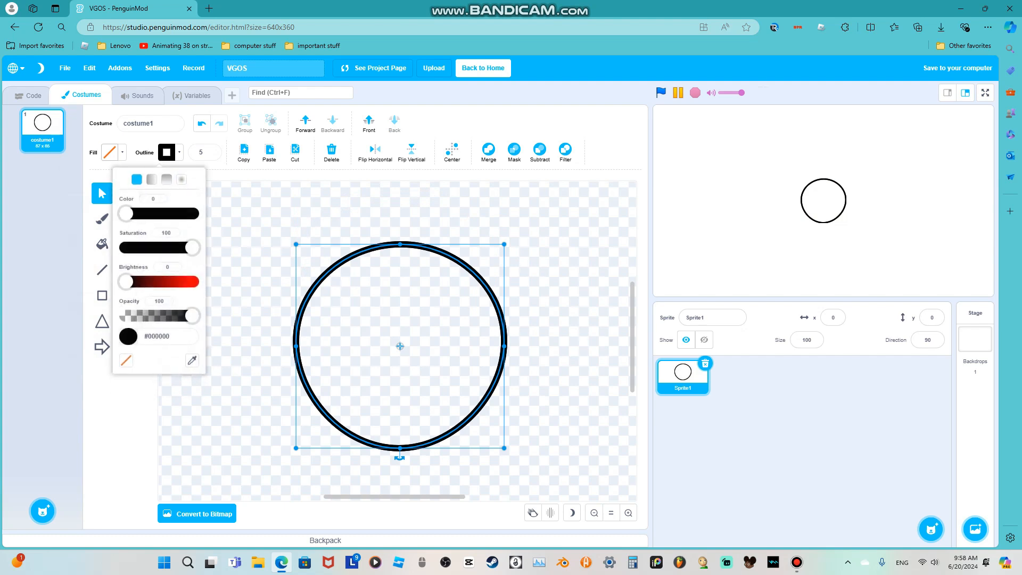
{"action": "left_click", "coordinate": [75, 361]}
{"action": "left_click_drag", "start_coordinate": [108, 213], "coordinate": [84, 213]}
{"action": "left_click_drag", "start_coordinate": [141, 247], "coordinate": [117, 247]}
{"action": "left_click_drag", "start_coordinate": [141, 281], "coordinate": [141, 281]}
{"action": "left_click", "coordinate": [234, 298]}
Soften the back copy's fill to a pale tan with saturation about 36 and brightness about 95.
{"action": "left_click", "coordinate": [362, 330]}
{"action": "left_click", "coordinate": [110, 153]}
{"action": "left_click_drag", "start_coordinate": [116, 247], "coordinate": [99, 247]}
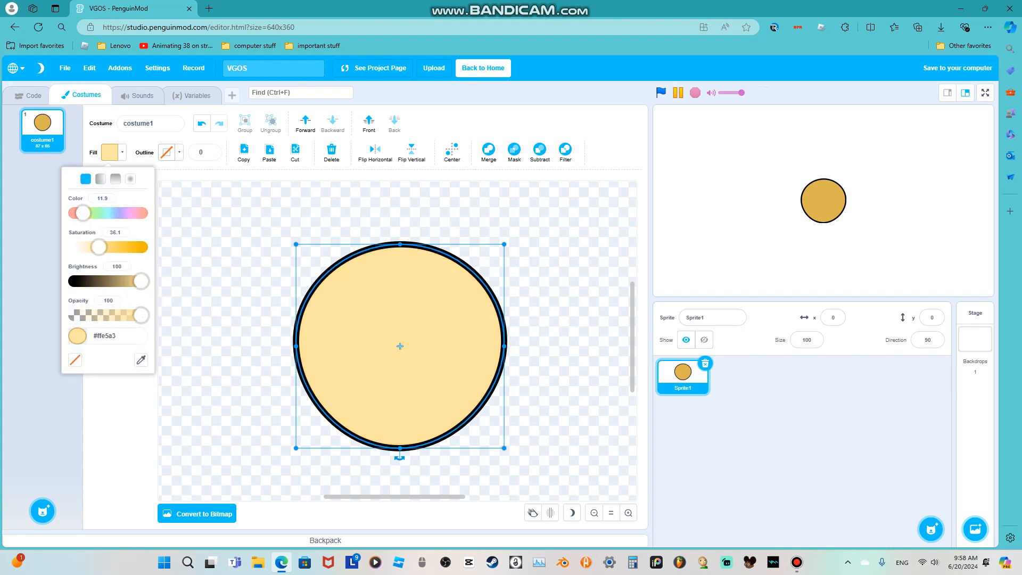
{"action": "left_click_drag", "start_coordinate": [141, 281], "coordinate": [137, 281]}
{"action": "left_click", "coordinate": [234, 298]}
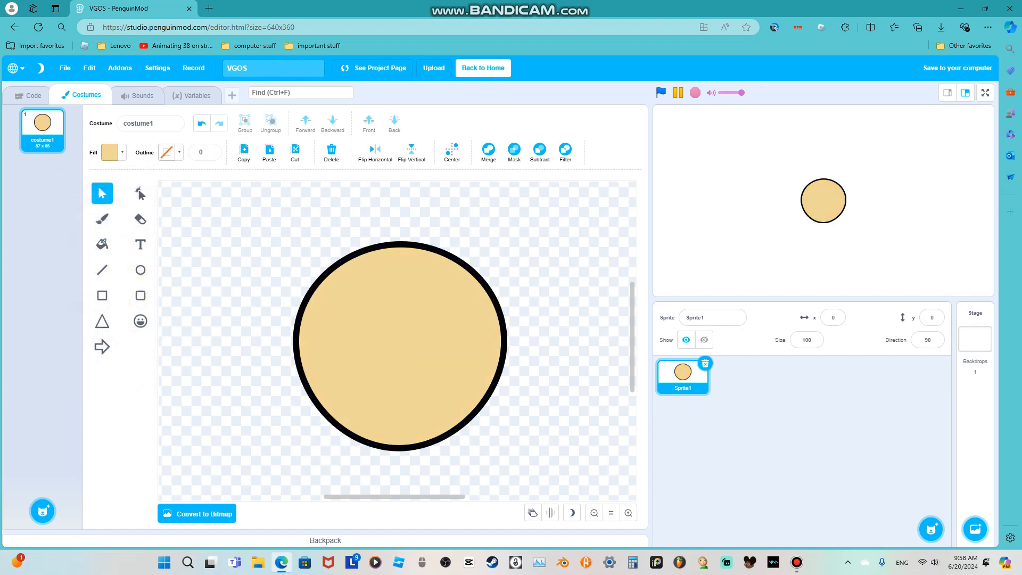
{"action": "left_click", "coordinate": [399, 345]}
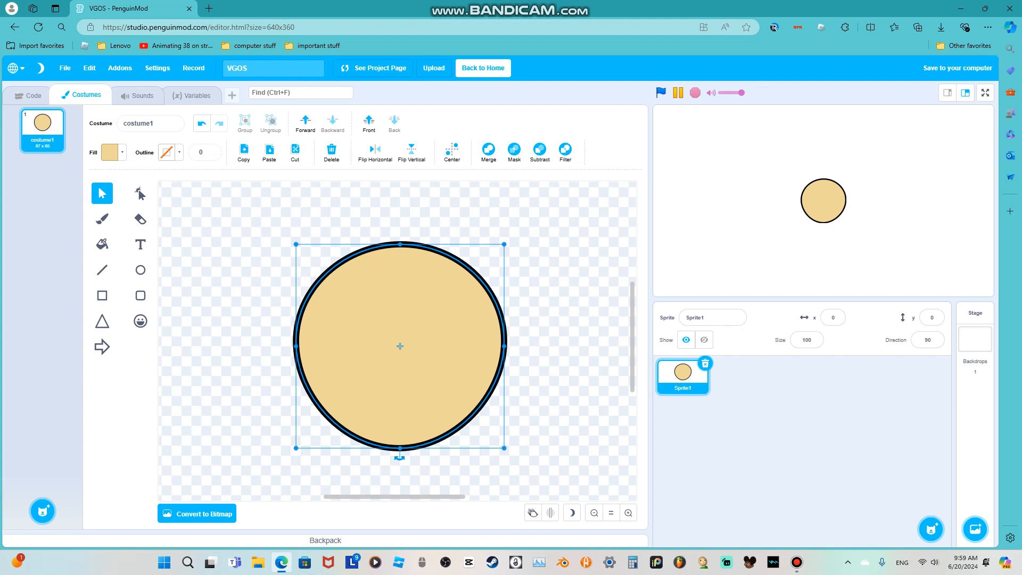
{"action": "left_click", "coordinate": [110, 153]}
{"action": "left_click_drag", "start_coordinate": [137, 281], "coordinate": [140, 281]}
{"action": "left_click", "coordinate": [234, 298]}
Fill the outlined circle with the same tan colour and delete the borderless copy.
{"action": "left_click", "coordinate": [400, 345]}
{"action": "left_click_drag", "start_coordinate": [400, 347], "coordinate": [142, 239]}
{"action": "left_click", "coordinate": [103, 244]}
{"action": "left_click", "coordinate": [394, 330]}
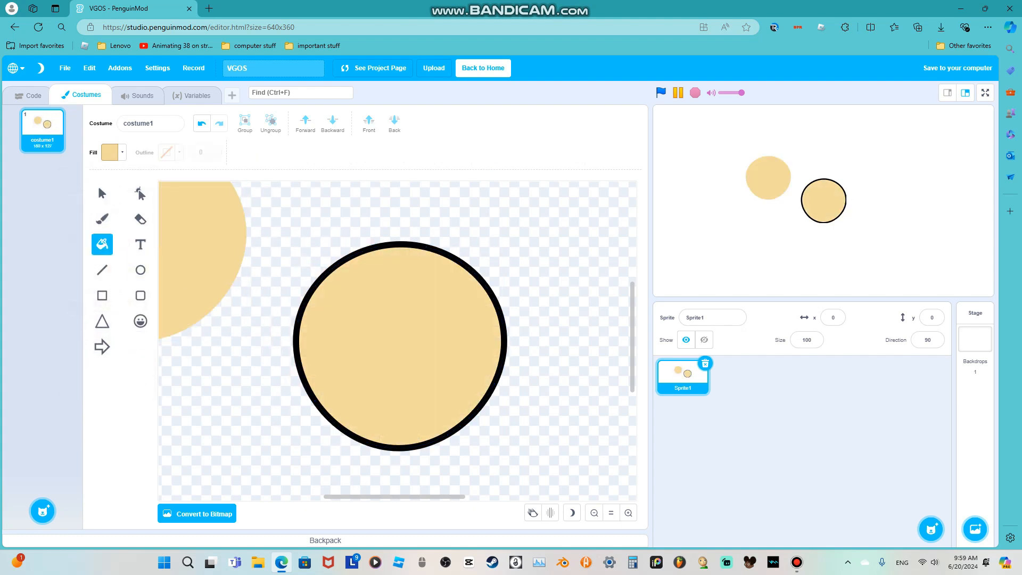
{"action": "left_click", "coordinate": [102, 193]}
{"action": "left_click", "coordinate": [200, 240]}
{"action": "key", "text": "Delete"}
Overlay a copy of the circle in place and fill it with black at 8% opacity as shading.
{"action": "left_click", "coordinate": [394, 330]}
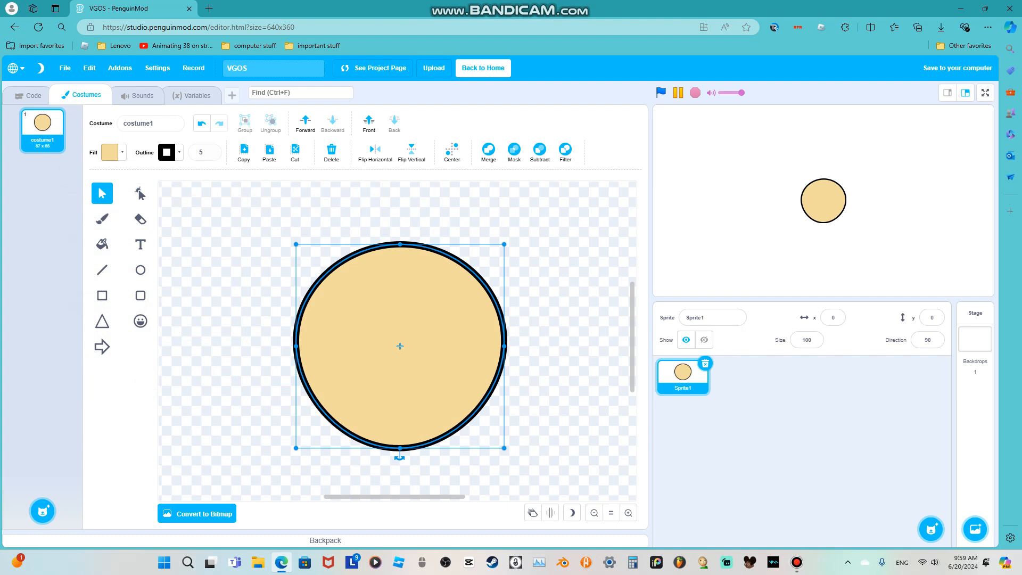
{"action": "left_click", "coordinate": [109, 152]}
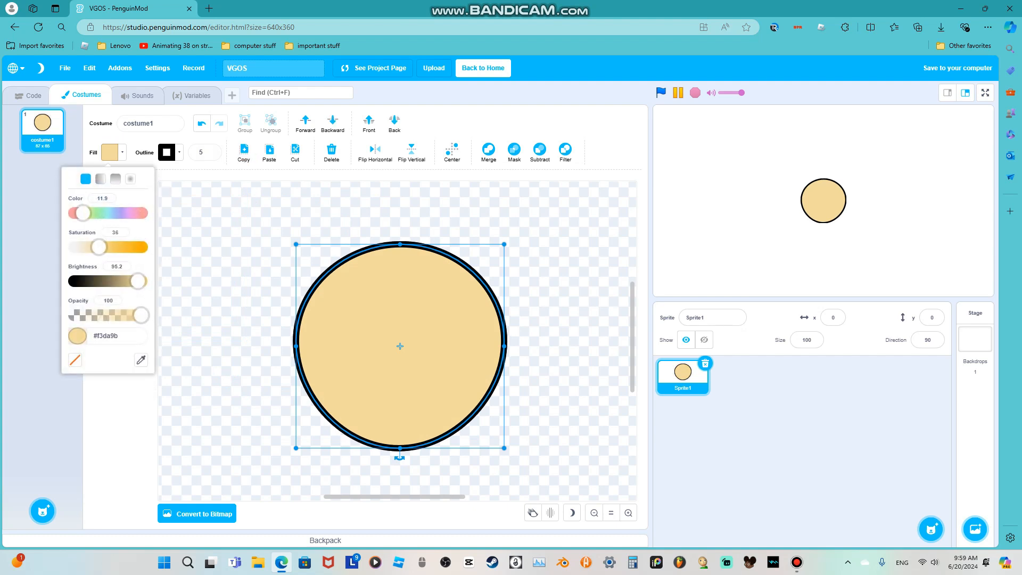
{"action": "left_click_drag", "start_coordinate": [139, 281], "coordinate": [74, 281]}
{"action": "double_click", "coordinate": [108, 301]}
{"action": "key", "text": "BackSpace"}
{"action": "type", "text": "8"}
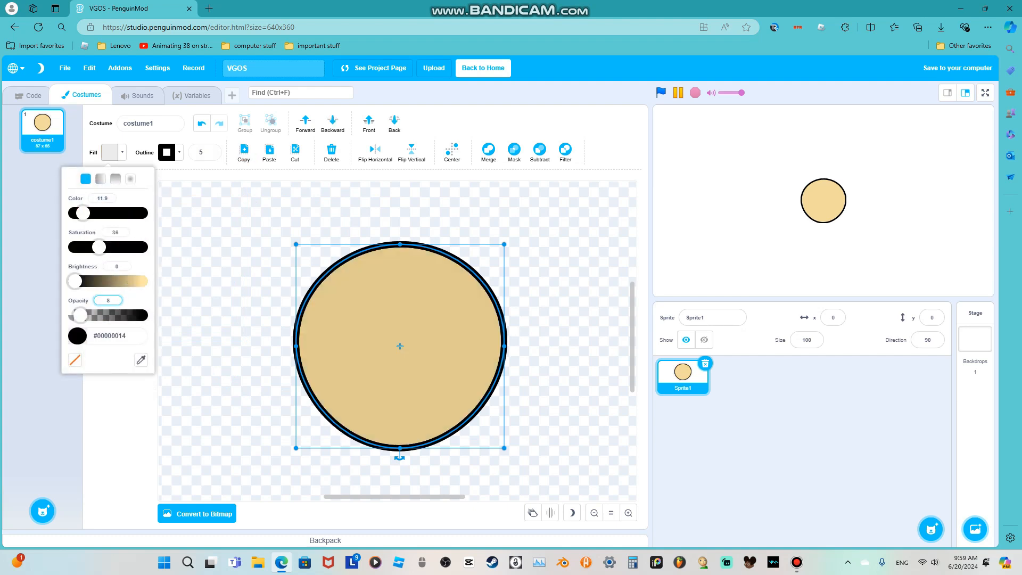
{"action": "key", "text": "Return"}
{"action": "left_click", "coordinate": [394, 330]}
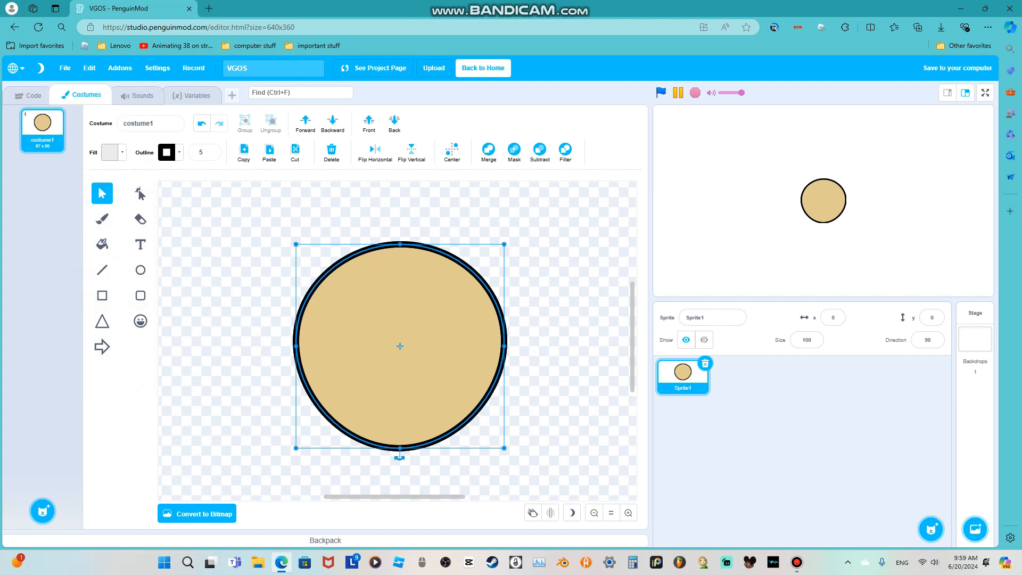
Remove the outline from the shading circle.
{"action": "left_click", "coordinate": [140, 219]}
{"action": "left_click", "coordinate": [167, 152]}
{"action": "left_click", "coordinate": [125, 341]}
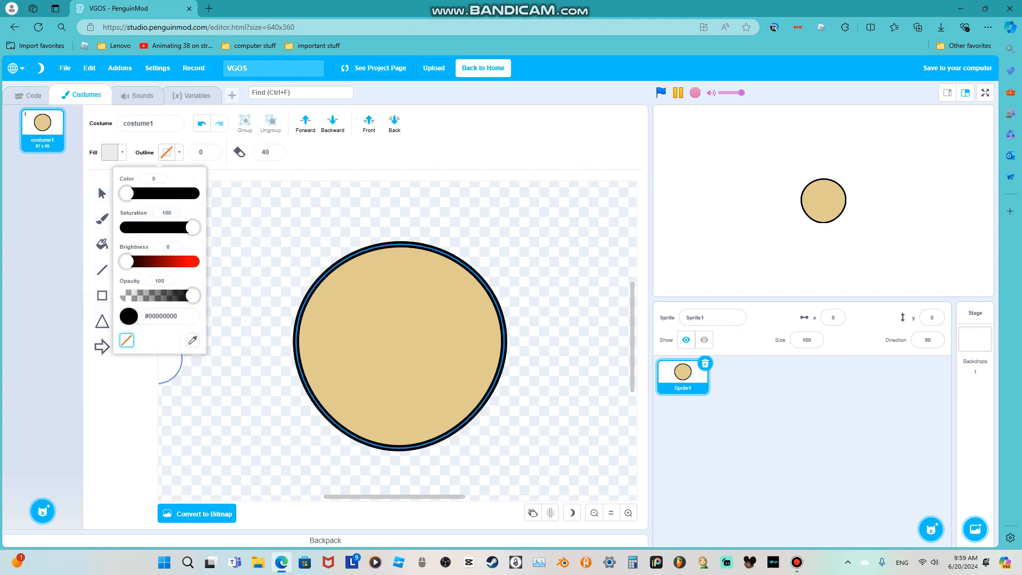
{"action": "left_click", "coordinate": [102, 193]}
Erase a diagonal band across the shading circle to split it, and delete the upper-right piece.
{"action": "left_click", "coordinate": [140, 219]}
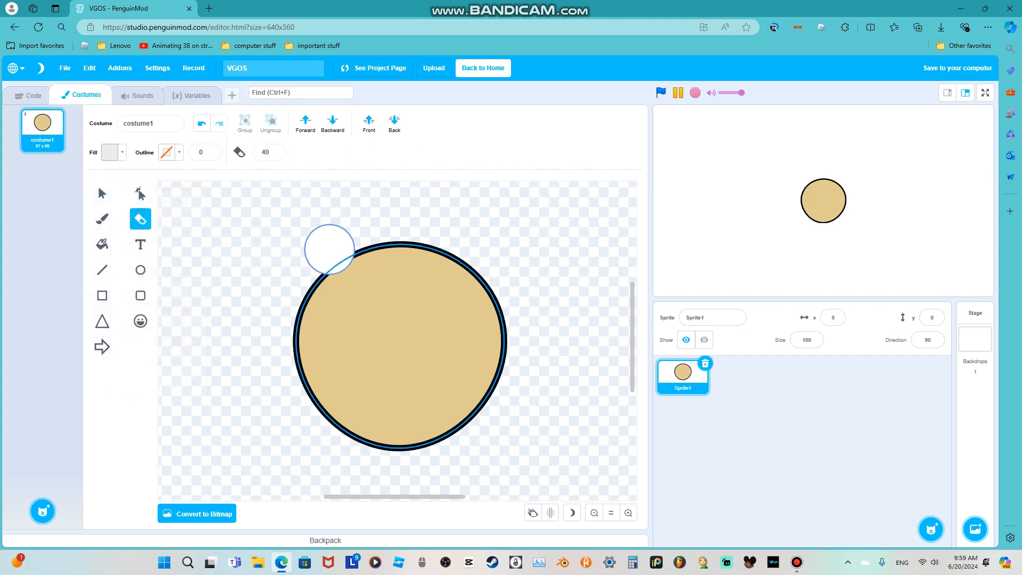
{"action": "left_click_drag", "start_coordinate": [311, 235], "coordinate": [530, 471]}
{"action": "left_click", "coordinate": [140, 193]}
{"action": "left_click", "coordinate": [229, 229]}
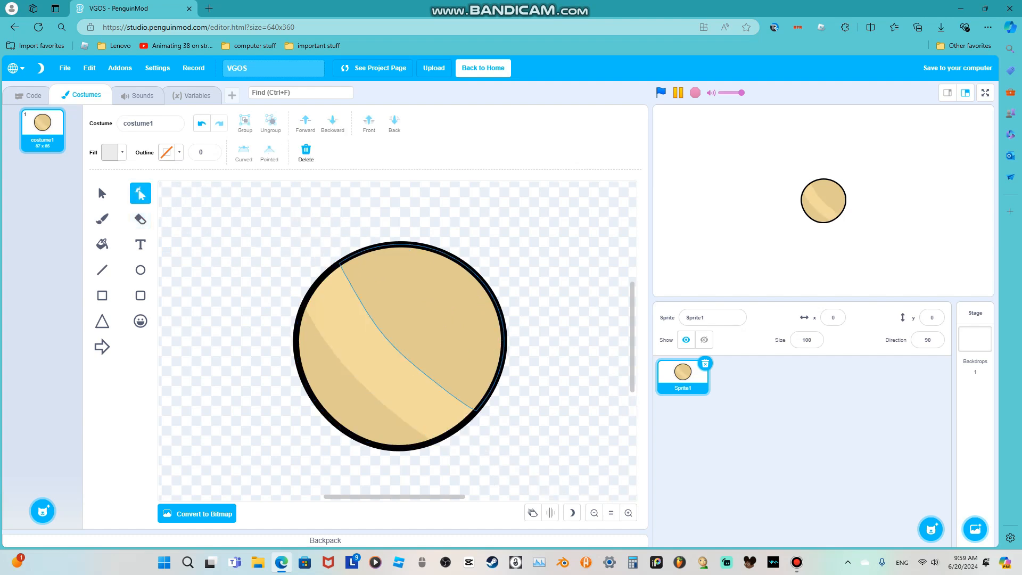
{"action": "left_click", "coordinate": [420, 320]}
{"action": "key", "text": "Delete"}
Move the remaining shading piece's right-end points onto the circle's lower-right edge and straighten its inner edge by removing the extra points.
{"action": "left_click", "coordinate": [344, 392]}
{"action": "left_click_drag", "start_coordinate": [432, 442], "coordinate": [493, 378]}
{"action": "left_click_drag", "start_coordinate": [452, 413], "coordinate": [465, 421]}
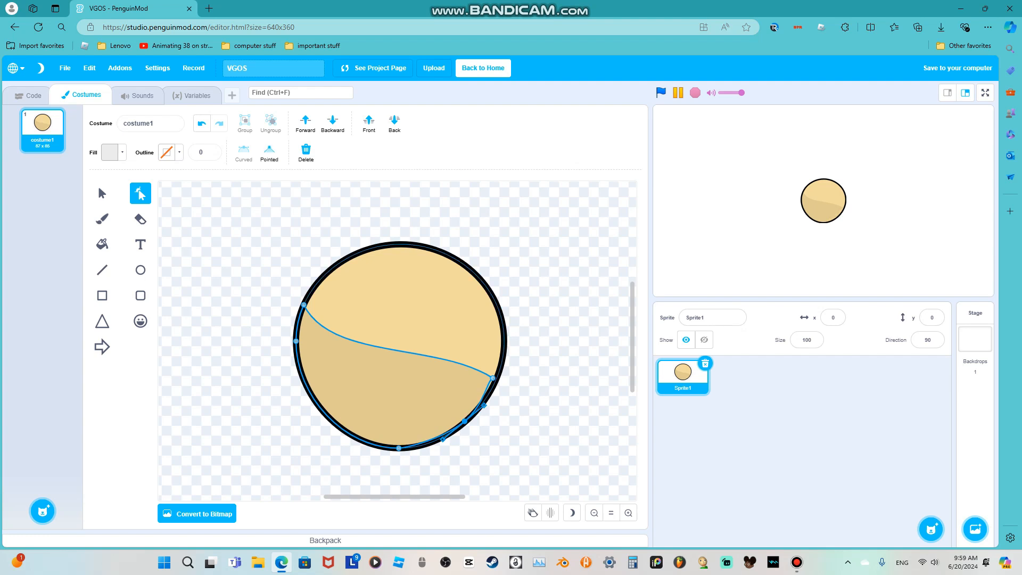
{"action": "double_click", "coordinate": [397, 350]}
{"action": "left_click", "coordinate": [532, 330]}
{"action": "left_click", "coordinate": [397, 362]}
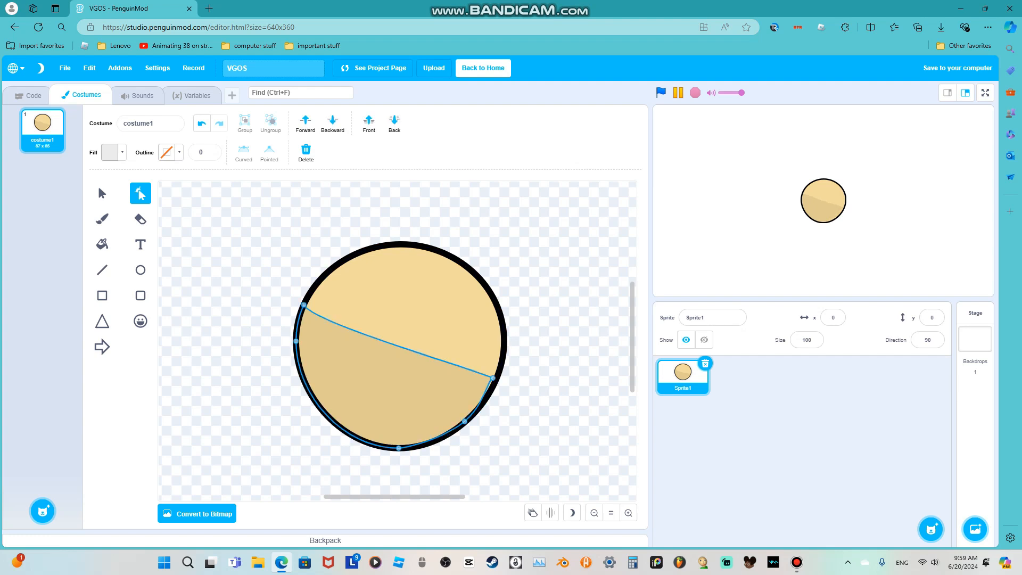
{"action": "double_click", "coordinate": [394, 345]}
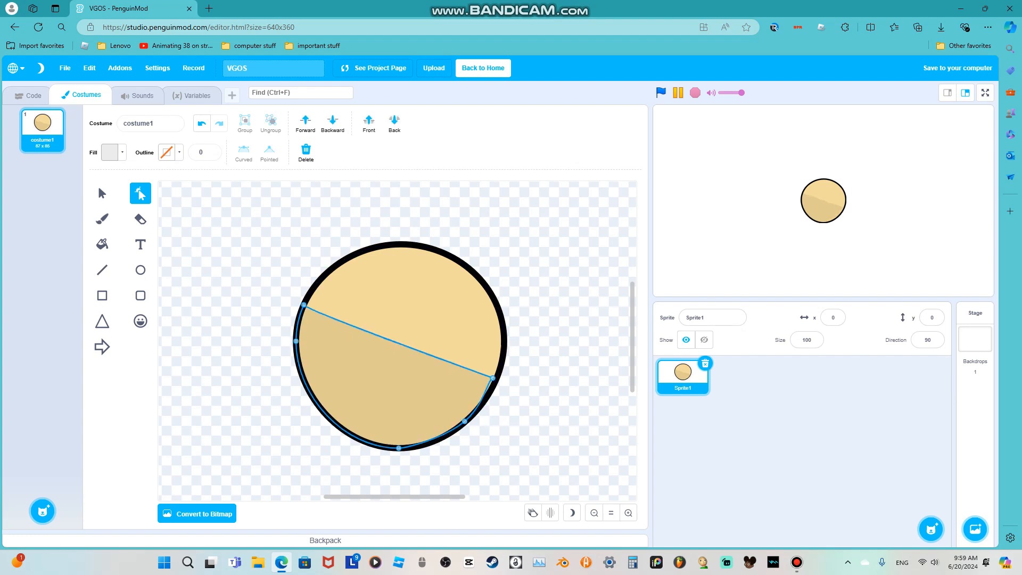
Bend the shading's straight inner edge downward to form a smooth crescent along the circle's lower-left side.
{"action": "left_click_drag", "start_coordinate": [493, 378], "coordinate": [498, 377]}
{"action": "mouse_move", "coordinate": [418, 347]}
{"action": "left_mouse_down"}
{"action": "mouse_move", "coordinate": [358, 406]}
{"action": "mouse_move", "coordinate": [458, 441]}
{"action": "left_mouse_up"}
{"action": "left_click_drag", "start_coordinate": [331, 390], "coordinate": [305, 385]}
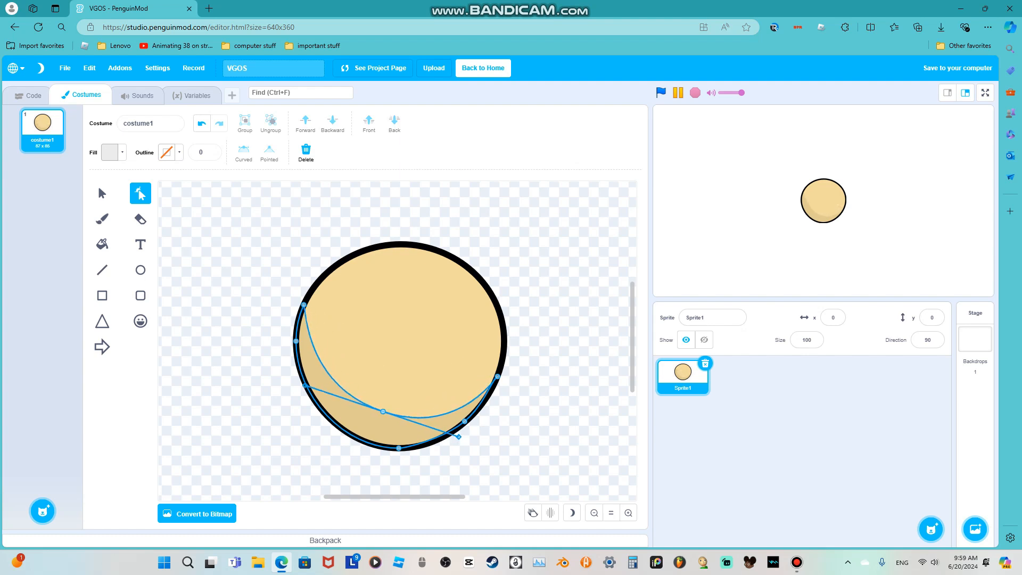
{"action": "left_click", "coordinate": [260, 389]}
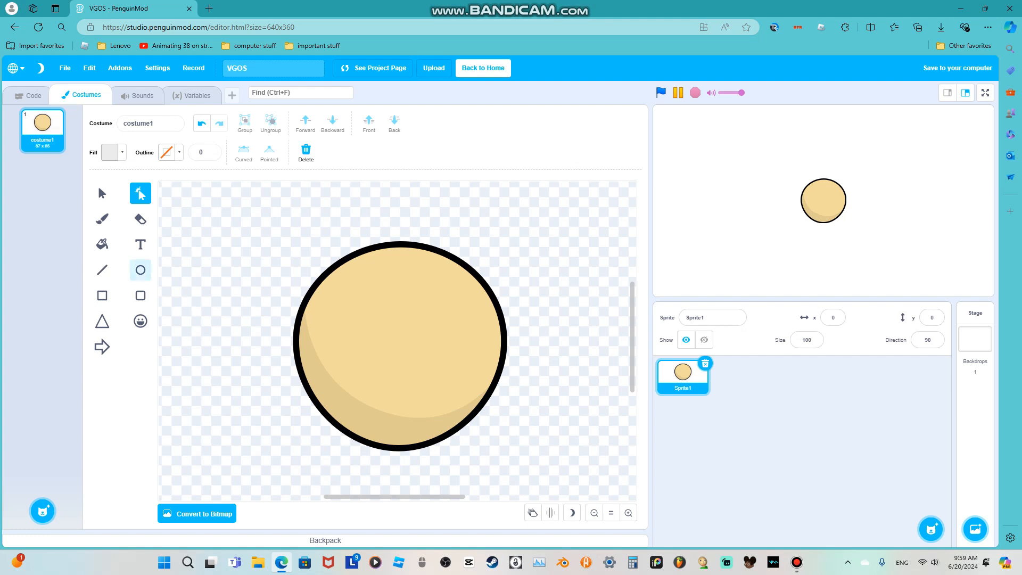
Draw a small horizontal white ellipse with 5% opacity and no outline as a highlight on the head's upper-right area.
{"action": "left_click", "coordinate": [140, 270]}
{"action": "left_click", "coordinate": [113, 152]}
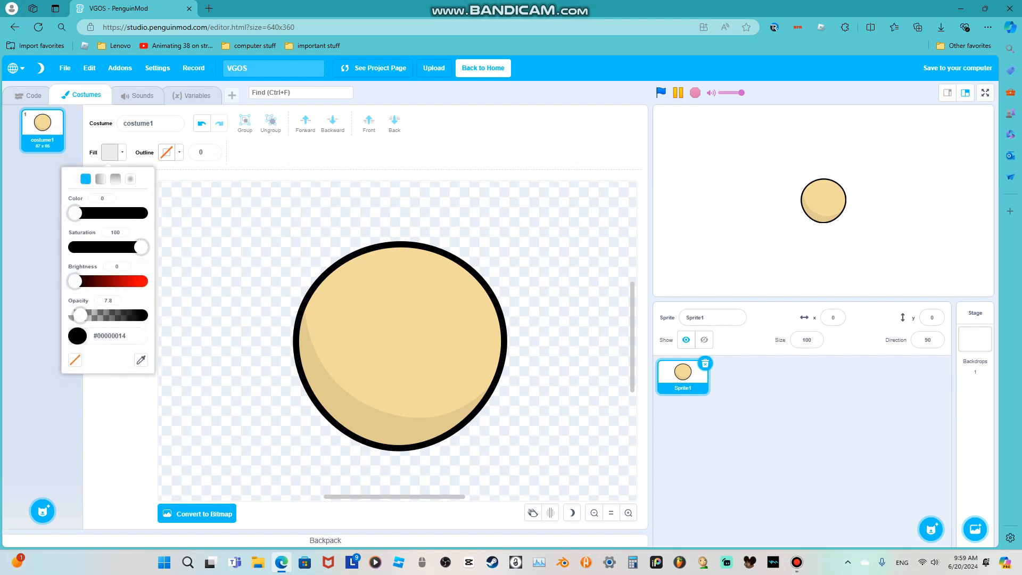
{"action": "left_click_drag", "start_coordinate": [74, 281], "coordinate": [75, 247]}
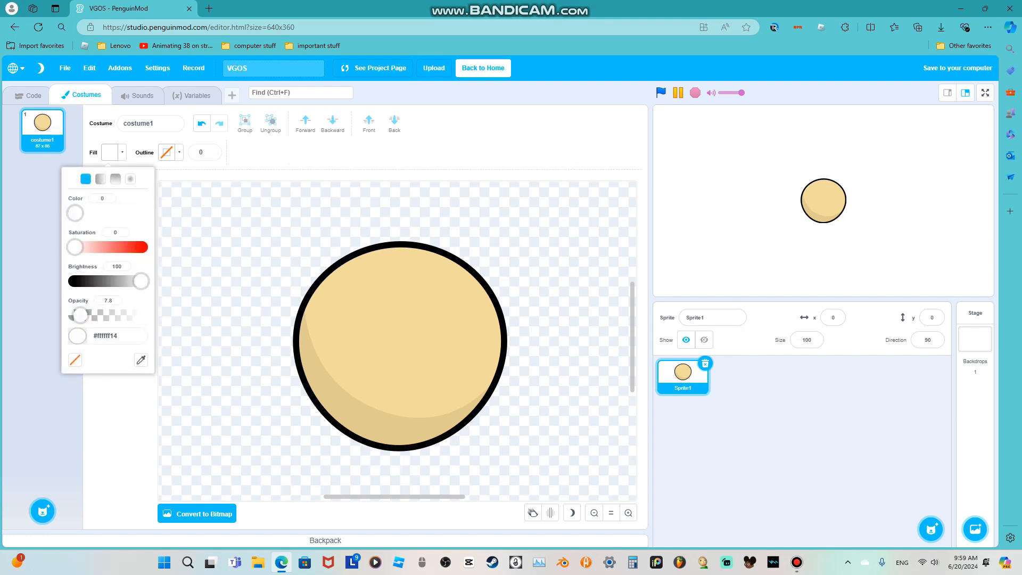
{"action": "left_click", "coordinate": [110, 301]}
{"action": "key", "text": "BackSpace"}
{"action": "key", "text": "BackSpace"}
{"action": "type", "text": "105"}
{"action": "key", "text": "Return"}
{"action": "left_click_drag", "start_coordinate": [374, 275], "coordinate": [467, 315]}
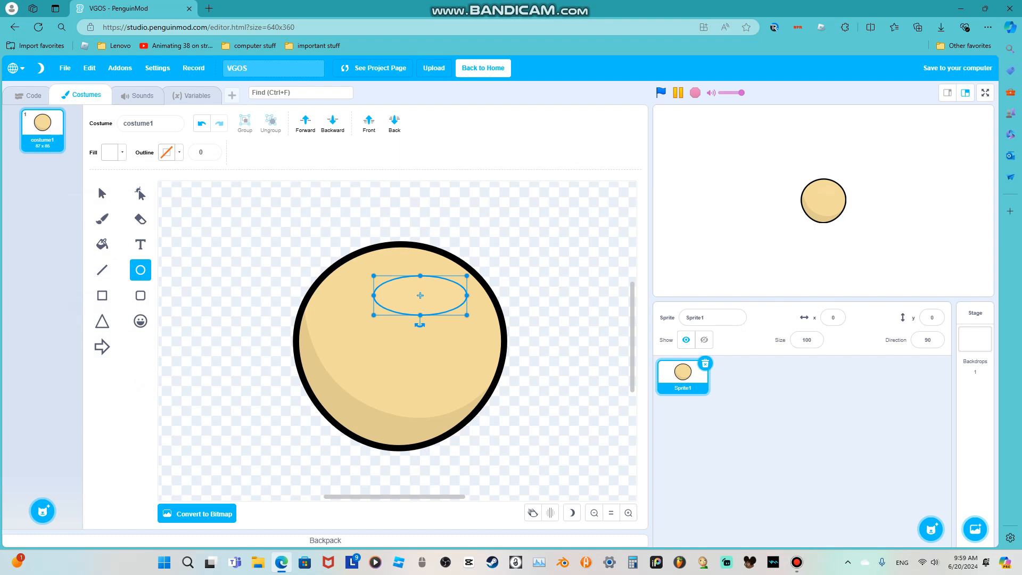
Set the highlight ellipse's fill opacity to 7.
{"action": "left_click", "coordinate": [110, 152]}
{"action": "double_click", "coordinate": [108, 301]}
{"action": "key", "text": "BackSpace"}
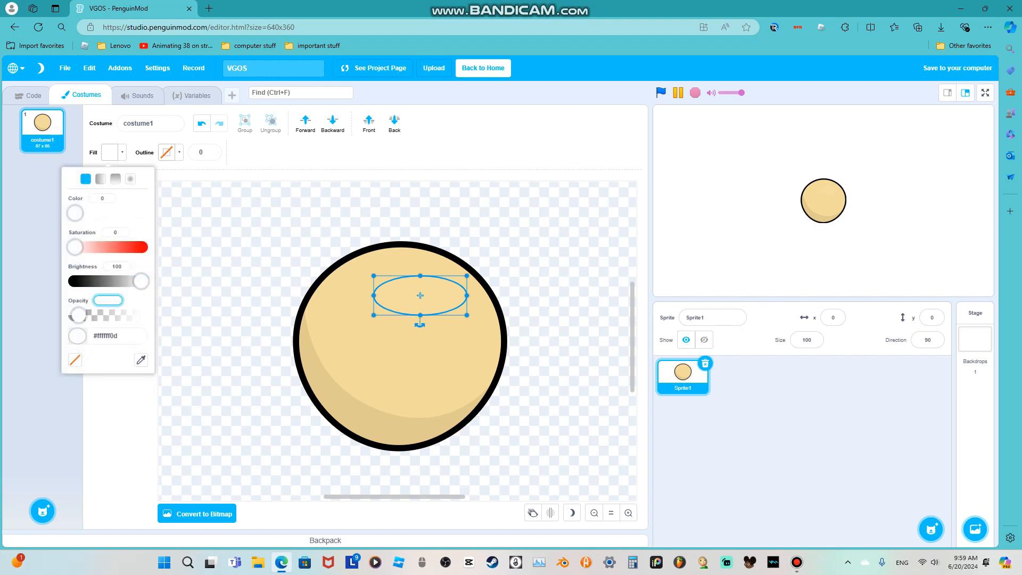
{"action": "type", "text": "7"}
{"action": "key", "text": "Return"}
{"action": "left_click", "coordinate": [242, 309]}
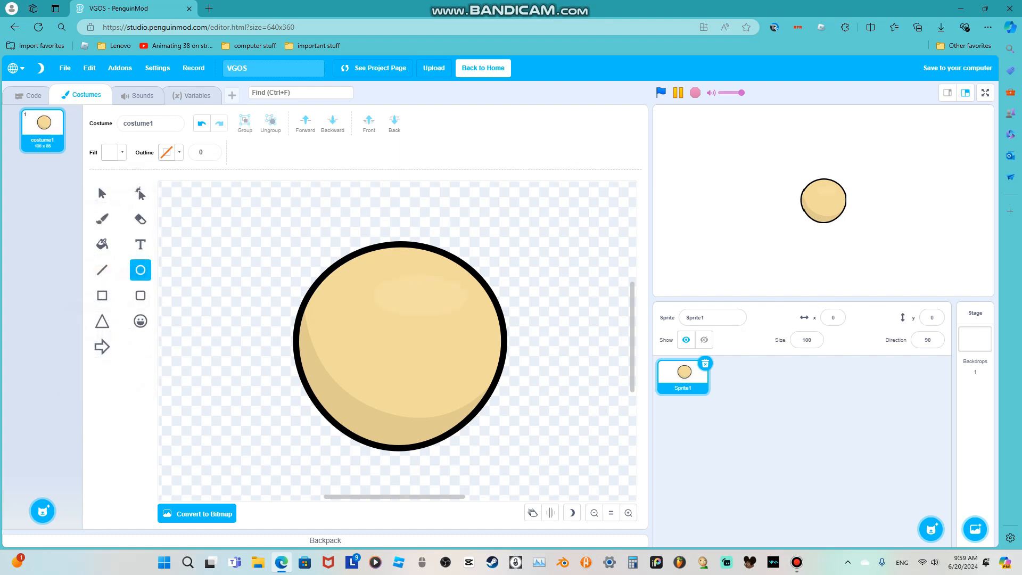
{"action": "left_click_drag", "start_coordinate": [257, 276], "coordinate": [376, 341]}
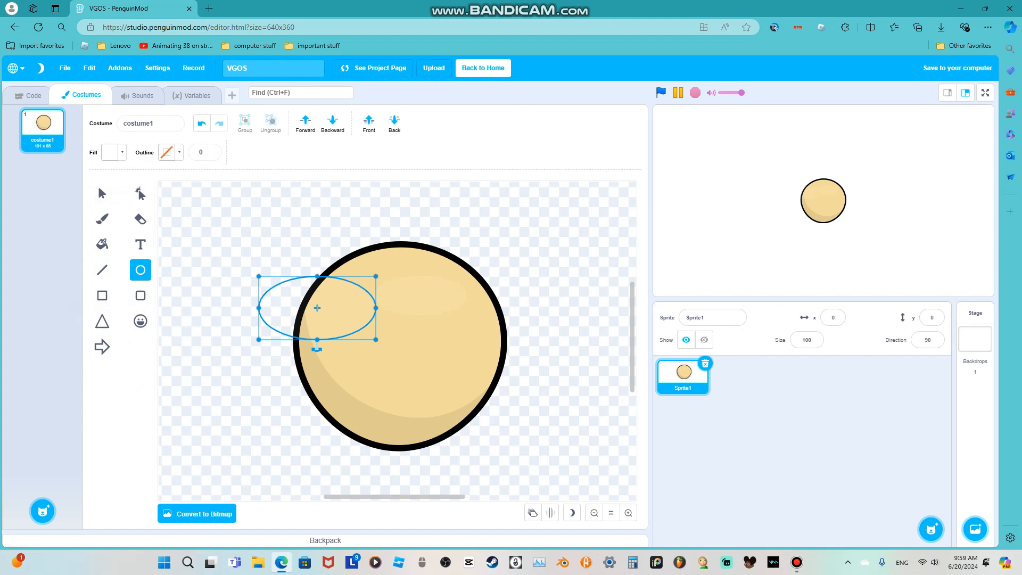
{"action": "left_click", "coordinate": [102, 193]}
{"action": "key", "text": "Delete"}
{"action": "left_click", "coordinate": [343, 304]}
Raise the highlight ellipse's fill opacity to 10.
{"action": "left_click", "coordinate": [420, 296]}
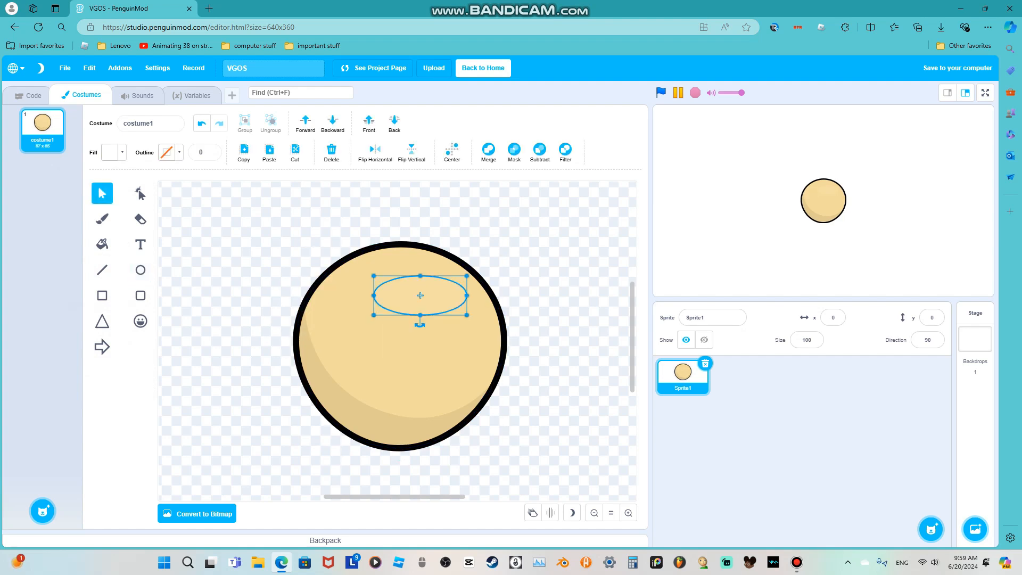
{"action": "left_click", "coordinate": [113, 152]}
{"action": "left_click", "coordinate": [109, 300]}
{"action": "key", "text": "BackSpace"}
{"action": "key", "text": "BackSpace"}
{"action": "key", "text": "BackSpace"}
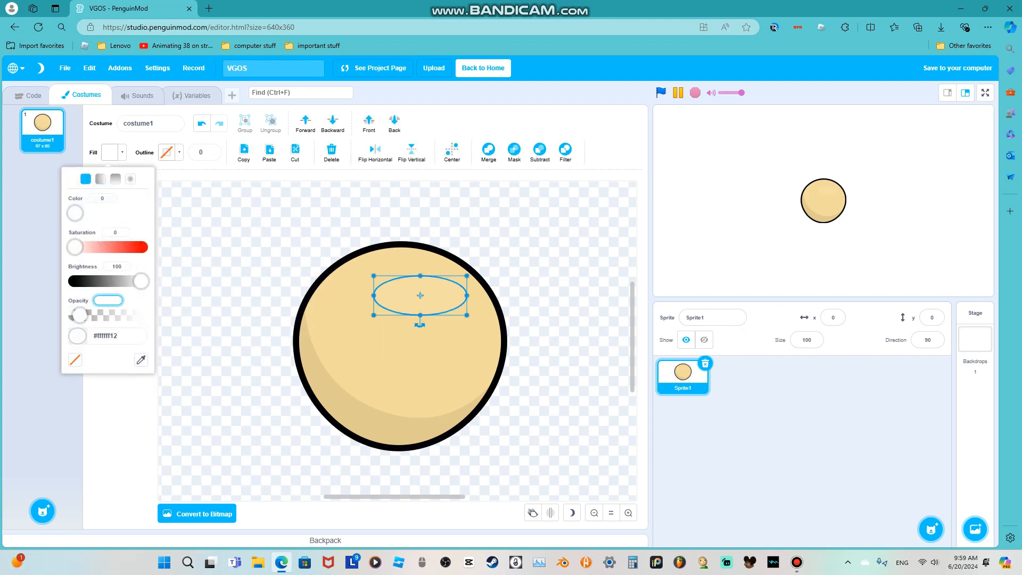
{"action": "type", "text": "10"}
{"action": "key", "text": "Return"}
{"action": "left_click", "coordinate": [229, 298]}
Move the highlight ellipse up and right onto the head's outline, and check the fill settings of the shading and highlight.
{"action": "left_click_drag", "start_coordinate": [420, 296], "coordinate": [442, 278]}
{"action": "left_click", "coordinate": [111, 152]}
{"action": "left_click", "coordinate": [397, 376]}
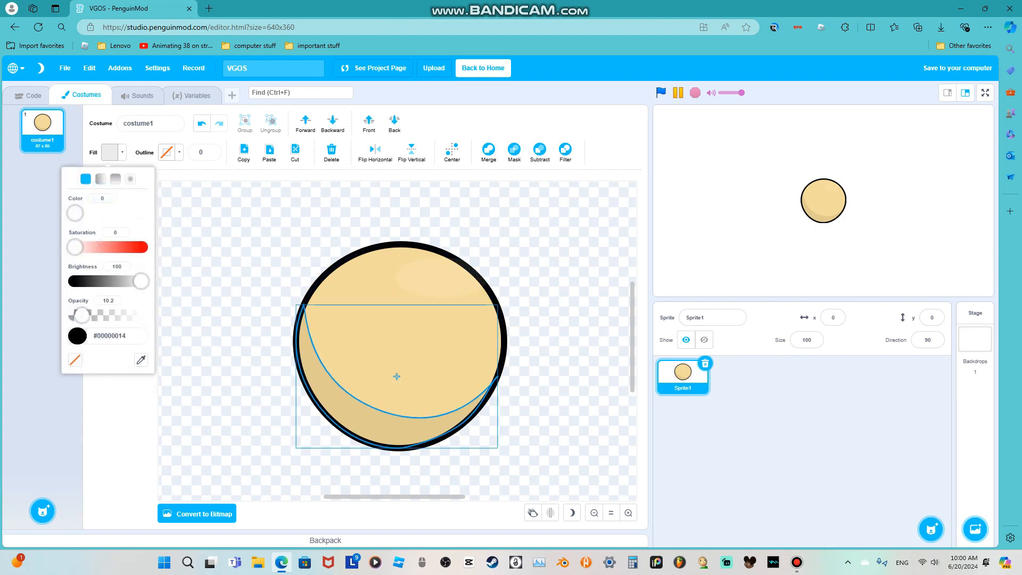
{"action": "left_click", "coordinate": [111, 152]}
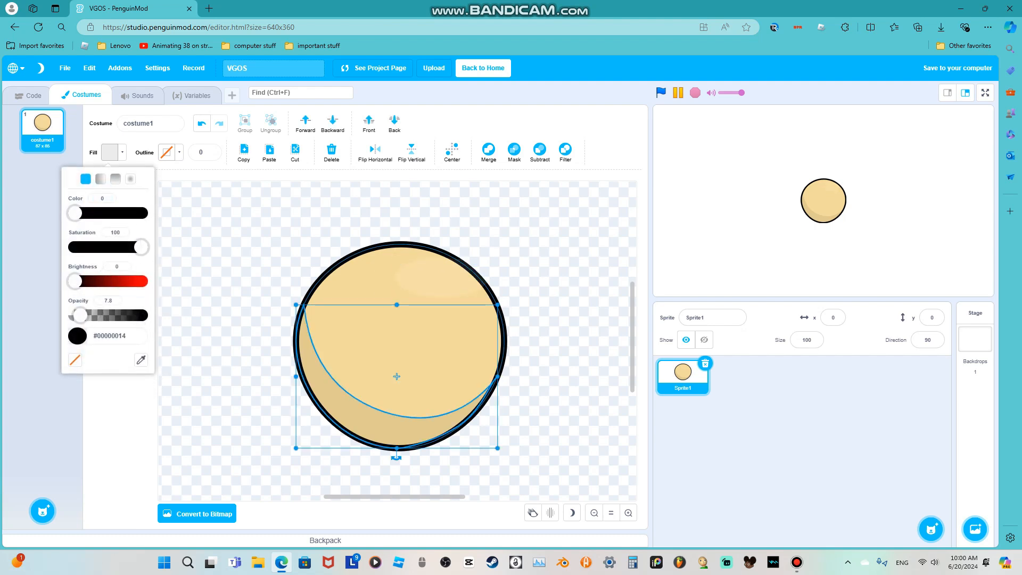
{"action": "left_click", "coordinate": [439, 279]}
{"action": "left_click", "coordinate": [111, 152]}
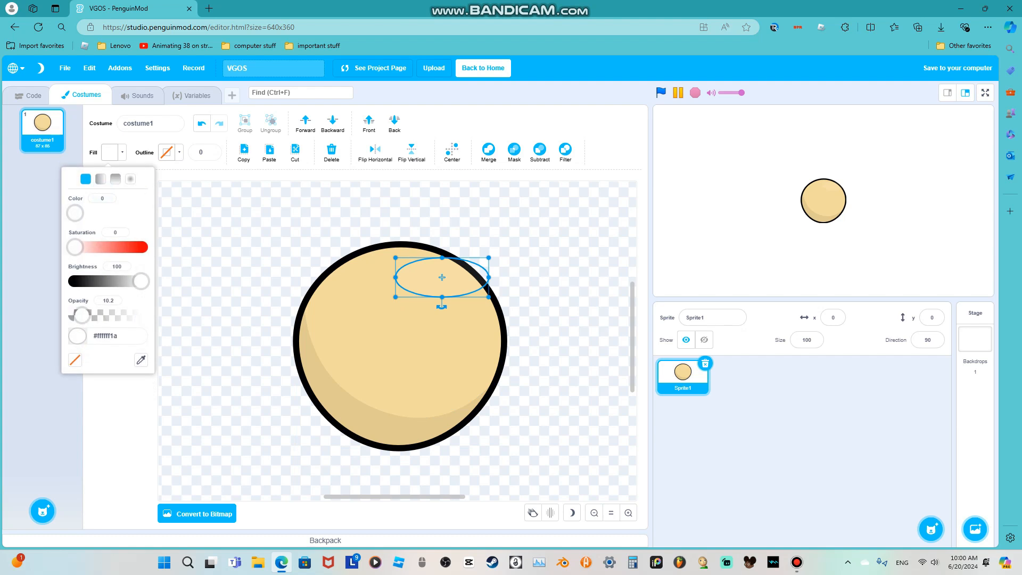
Try 50 as the highlight ellipse's fill opacity, and reduce it to 25.
{"action": "double_click", "coordinate": [108, 301]}
{"action": "type", "text": "1050"}
{"action": "key", "text": "Return"}
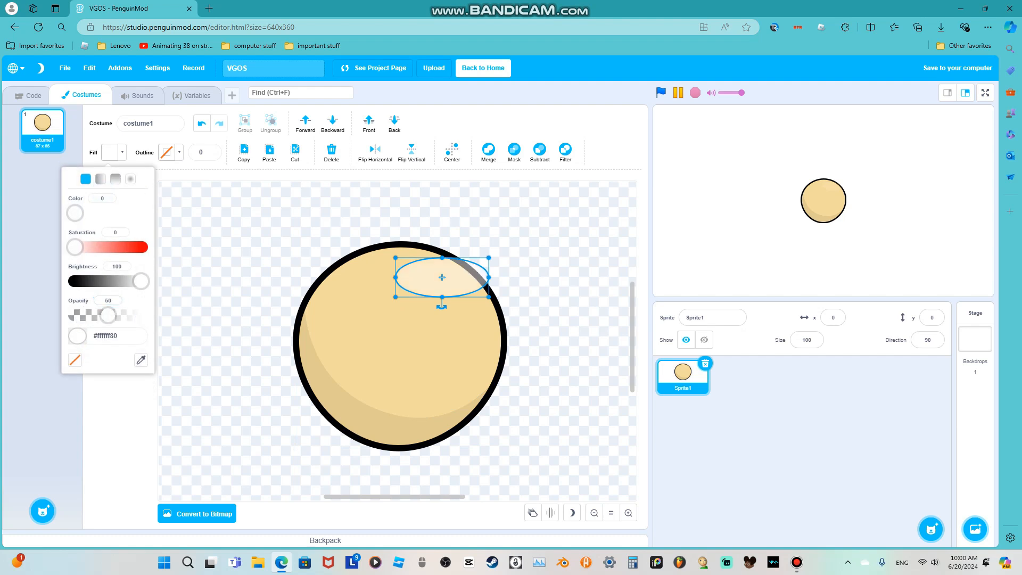
{"action": "double_click", "coordinate": [108, 301]}
{"action": "type", "text": "25"}
{"action": "key", "text": "Return"}
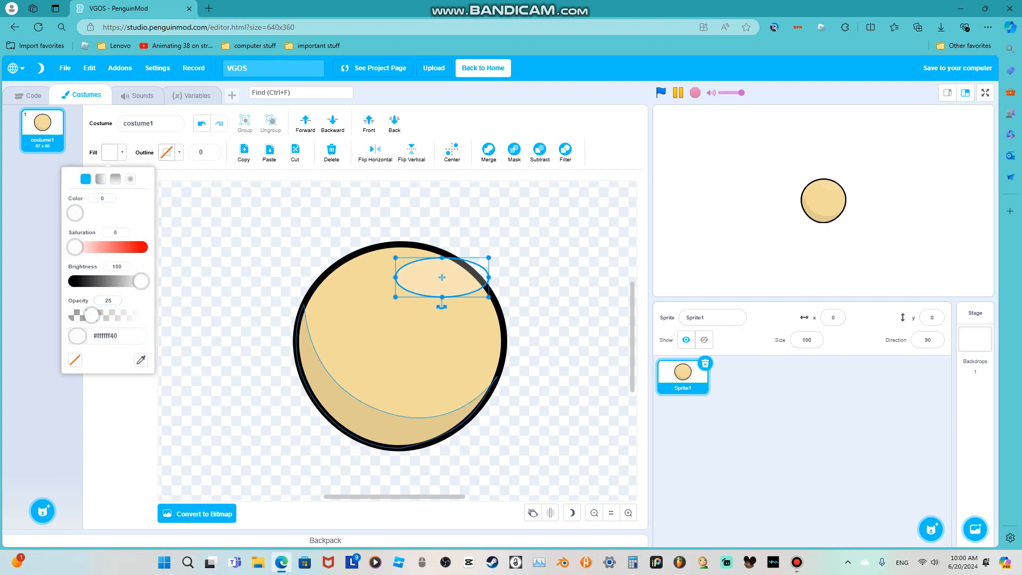
Rotate the highlight ellipse clockwise to follow the head's upper-right curve and shift it slightly inward.
{"action": "left_click_drag", "start_coordinate": [442, 307], "coordinate": [431, 304]}
{"action": "left_click_drag", "start_coordinate": [442, 278], "coordinate": [439, 284]}
{"action": "left_click", "coordinate": [525, 250]}
{"action": "left_click", "coordinate": [431, 285]}
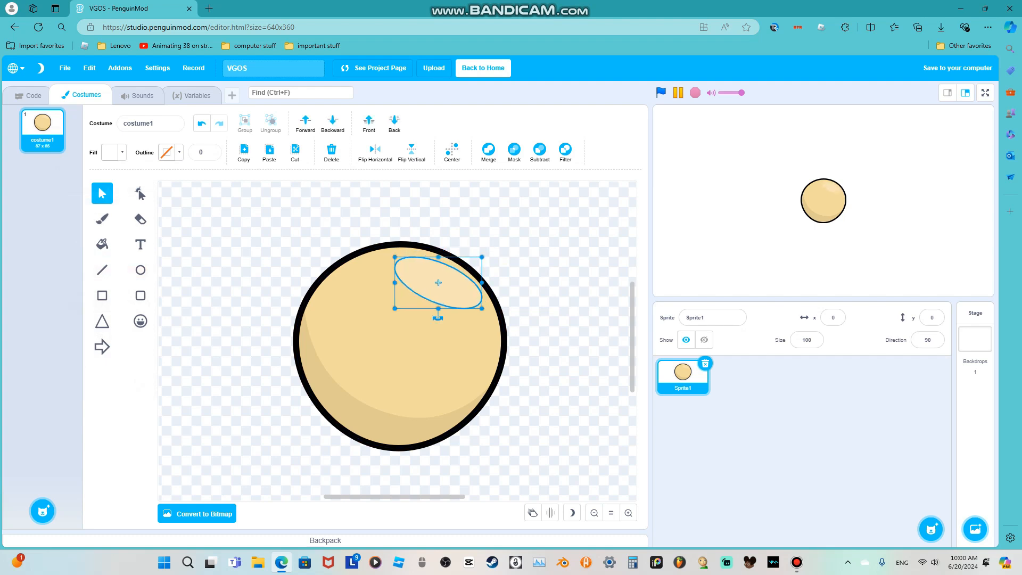
Reshape the highlight by pulling its lower middle point up to flatten the lower edge and nudging both end points outward.
{"action": "scroll", "coordinate": [361, 255], "scroll_direction": "up", "scroll_amount": 9}
{"action": "left_click", "coordinate": [140, 193]}
{"action": "scroll", "coordinate": [498, 282], "scroll_direction": "up", "scroll_amount": 3}
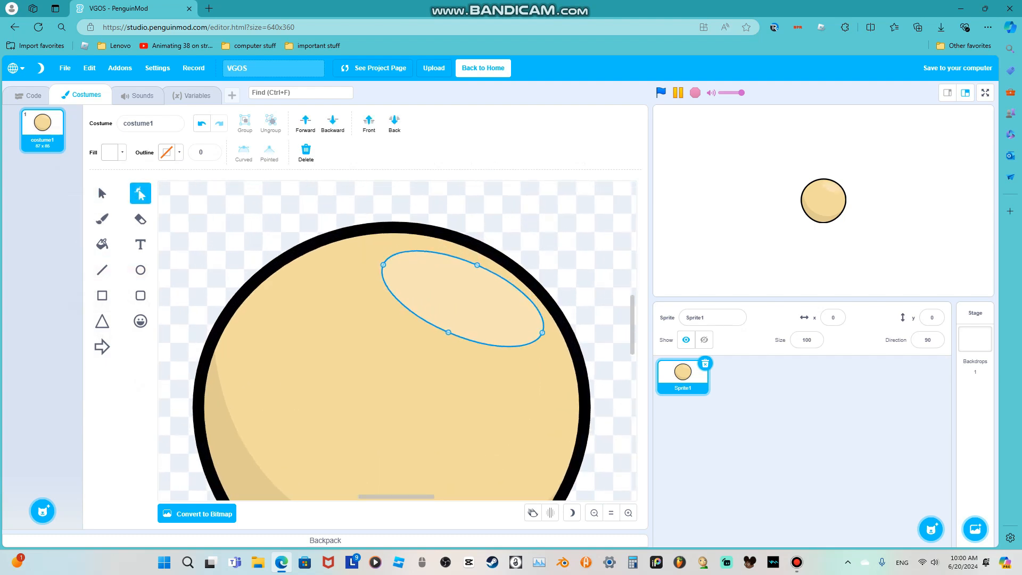
{"action": "left_click_drag", "start_coordinate": [448, 334], "coordinate": [460, 289]}
{"action": "left_click", "coordinate": [556, 236]}
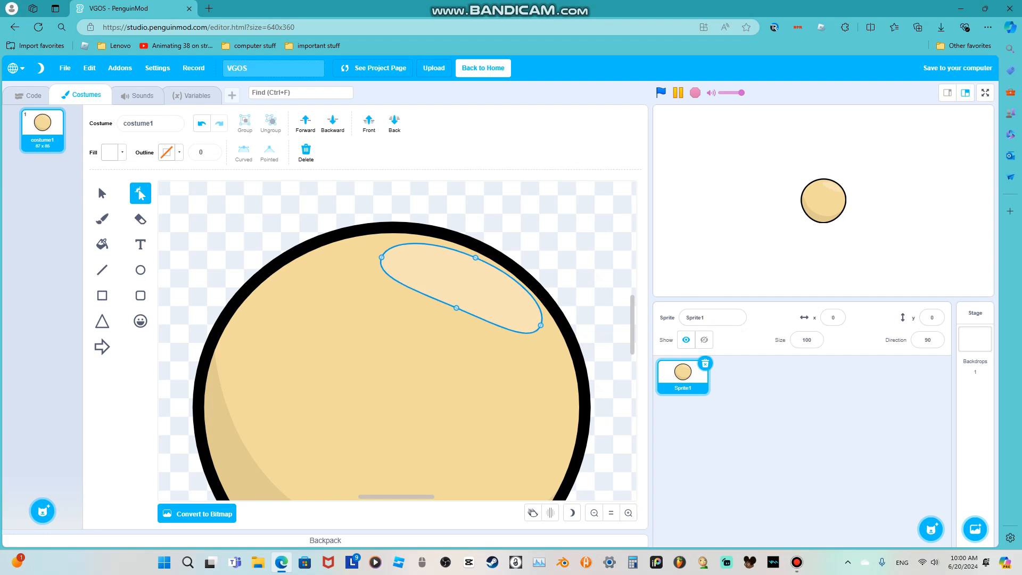
{"action": "left_click", "coordinate": [541, 326]}
{"action": "left_click_drag", "start_coordinate": [541, 326], "coordinate": [542, 329]}
{"action": "left_click", "coordinate": [596, 277]}
{"action": "left_click", "coordinate": [457, 290]}
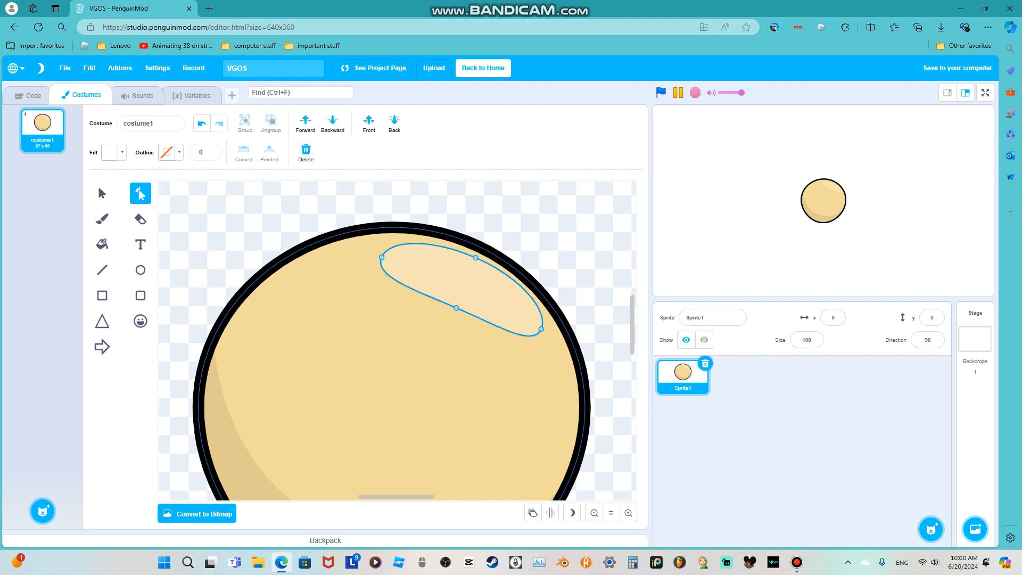
{"action": "left_click_drag", "start_coordinate": [381, 258], "coordinate": [373, 257]}
{"action": "left_click", "coordinate": [404, 206]}
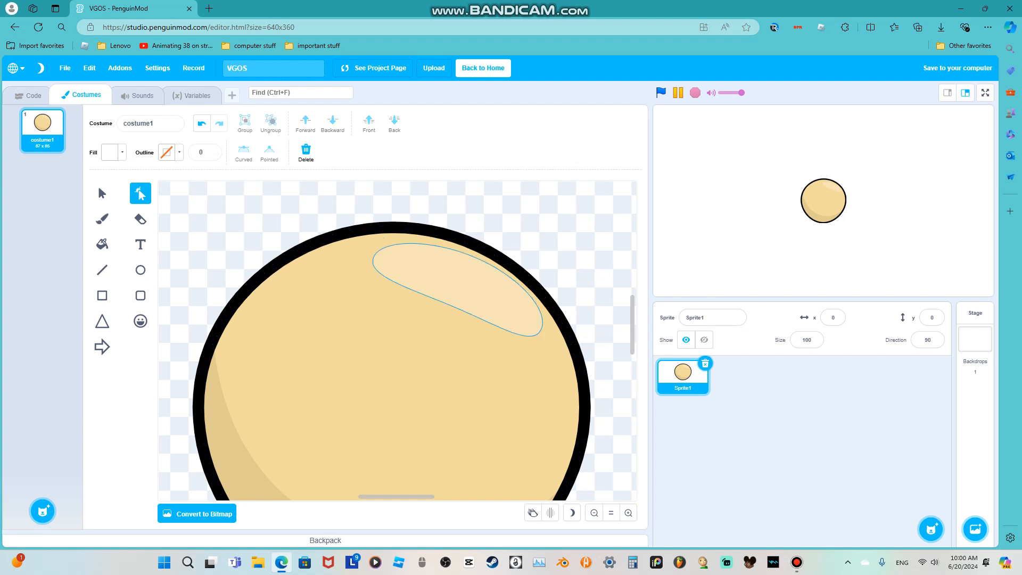
Reposition the highlight closer to the head's outline and adjust its end and upper points to follow the curve.
{"action": "left_click_drag", "start_coordinate": [458, 290], "coordinate": [476, 257]}
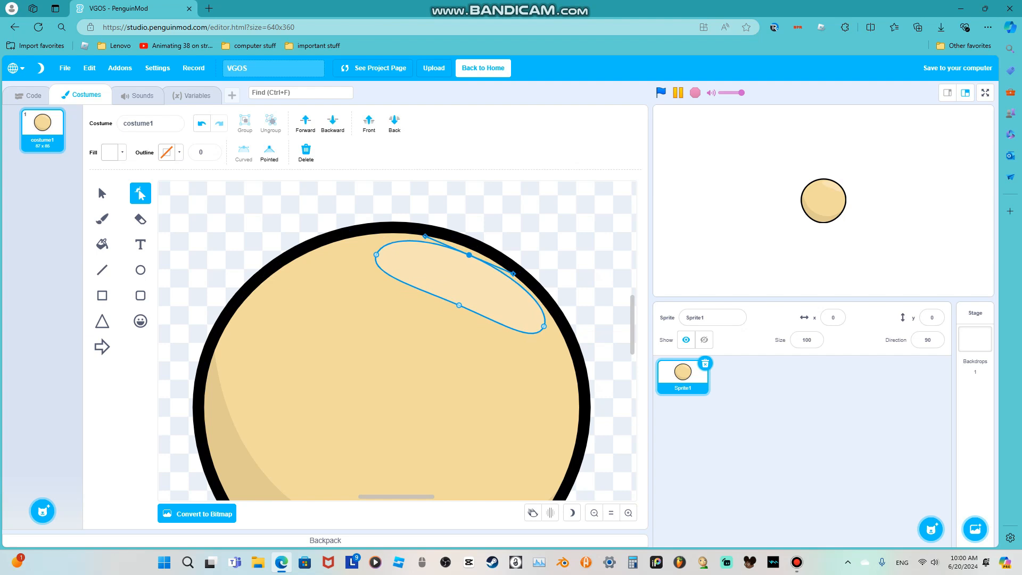
{"action": "left_click", "coordinate": [463, 351]}
{"action": "left_click", "coordinate": [498, 271]}
{"action": "left_click", "coordinate": [533, 229]}
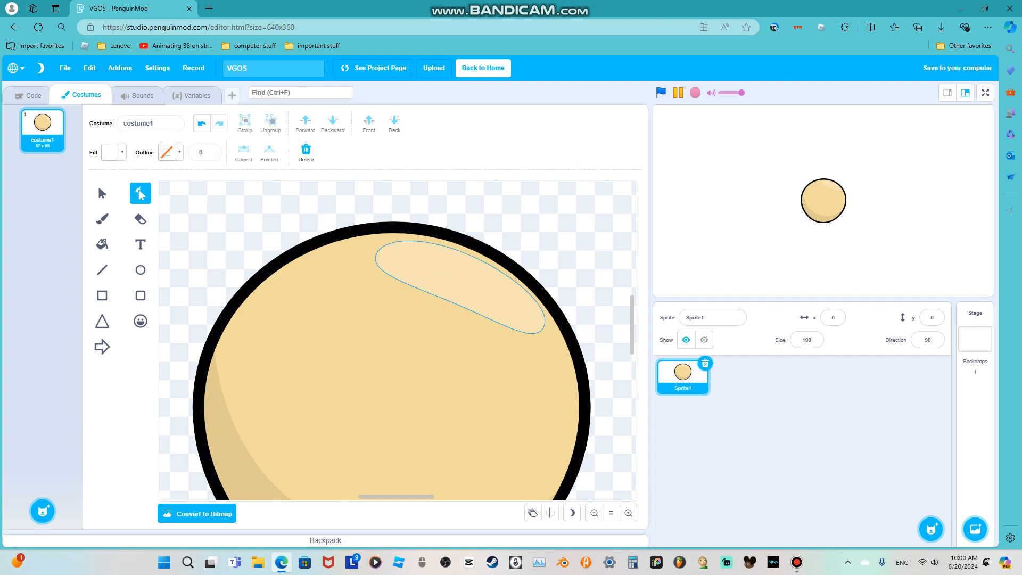
{"action": "left_click_drag", "start_coordinate": [464, 282], "coordinate": [470, 280]}
{"action": "left_click_drag", "start_coordinate": [551, 323], "coordinate": [546, 331]}
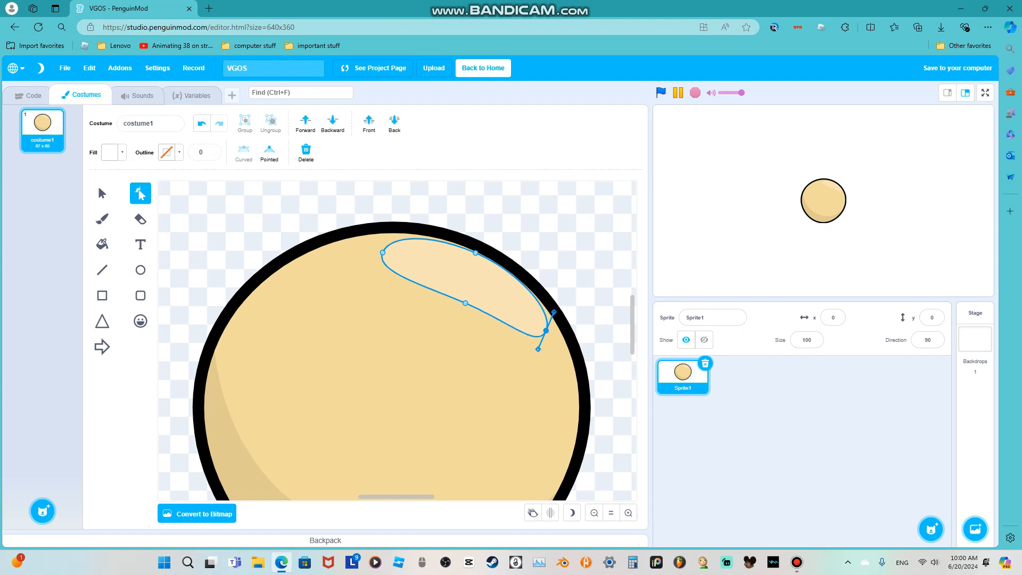
{"action": "left_click_drag", "start_coordinate": [475, 252], "coordinate": [475, 256]}
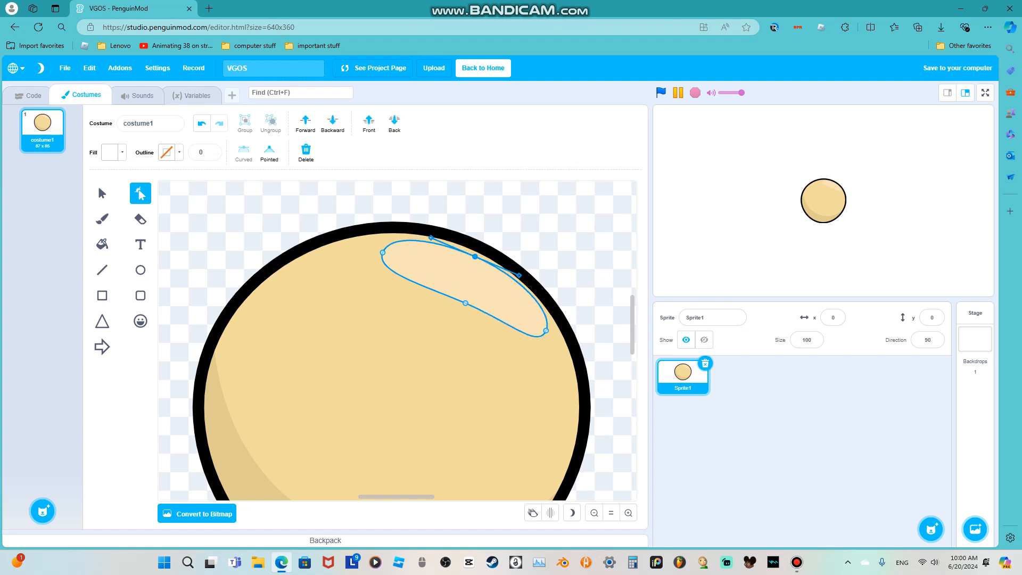
{"action": "left_click_drag", "start_coordinate": [382, 252], "coordinate": [384, 249]}
{"action": "left_click", "coordinate": [402, 211]}
Refine the highlight's lower edge by pulling its middle point slightly up toward the outline.
{"action": "scroll", "coordinate": [400, 229], "scroll_direction": "down", "scroll_amount": 12}
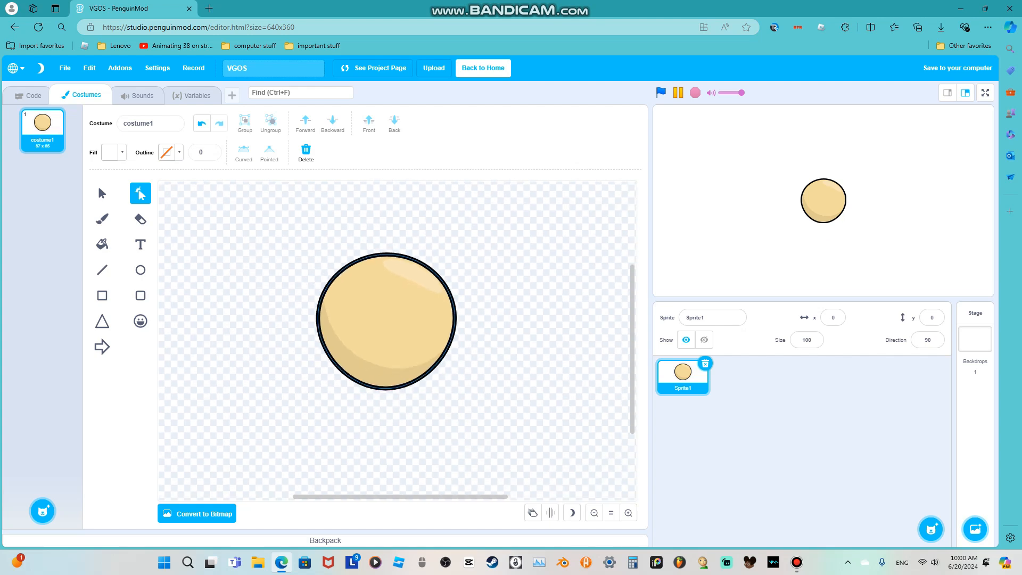
{"action": "scroll", "coordinate": [397, 309], "scroll_direction": "down", "scroll_amount": 5}
{"action": "scroll", "coordinate": [402, 294], "scroll_direction": "up", "scroll_amount": 12}
{"action": "left_click_drag", "start_coordinate": [404, 329], "coordinate": [408, 322]}
{"action": "left_click", "coordinate": [424, 253]}
{"action": "scroll", "coordinate": [424, 252], "scroll_direction": "down", "scroll_amount": 10}
{"action": "scroll", "coordinate": [408, 314], "scroll_direction": "up", "scroll_amount": 12}
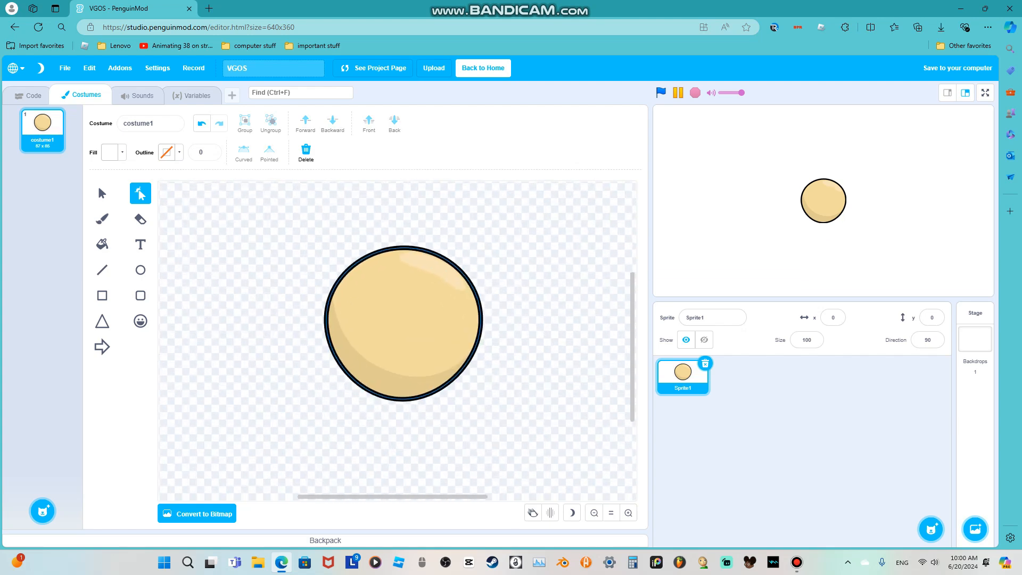
{"action": "left_click", "coordinate": [420, 277]}
{"action": "left_click", "coordinate": [434, 261]}
{"action": "left_click", "coordinate": [482, 239]}
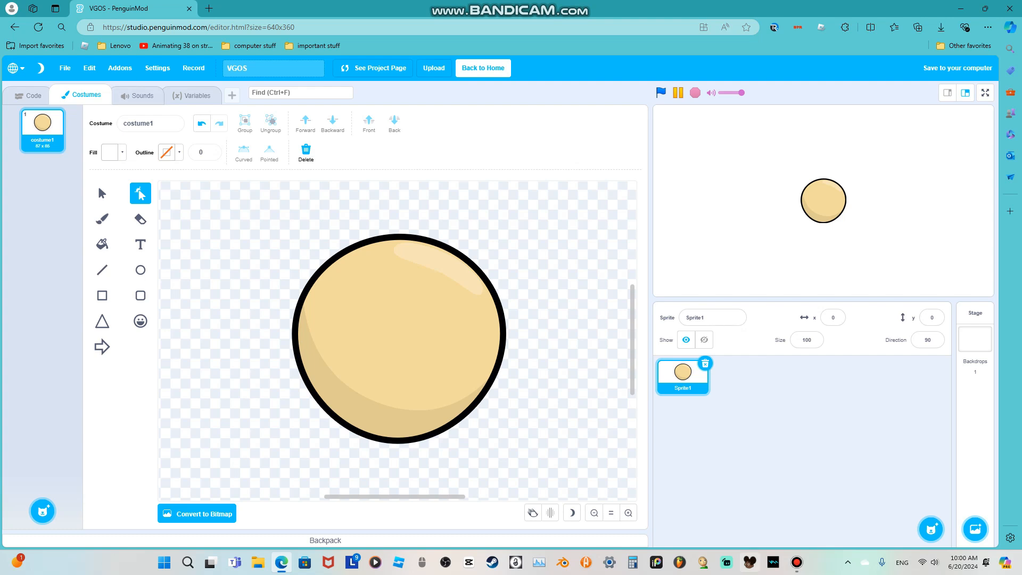
{"action": "left_click", "coordinate": [797, 562]}
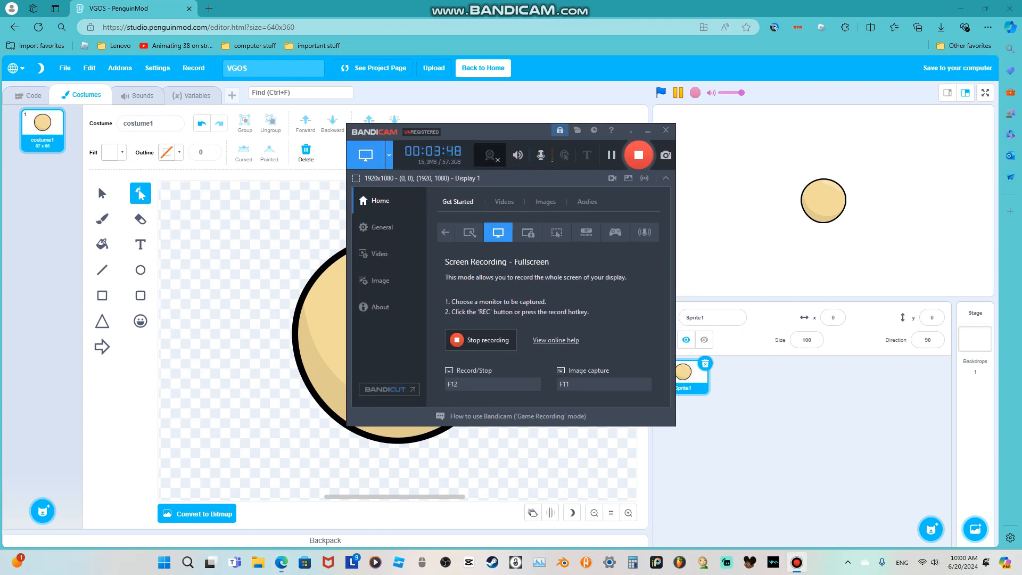
{"action": "left_click", "coordinate": [532, 464]}
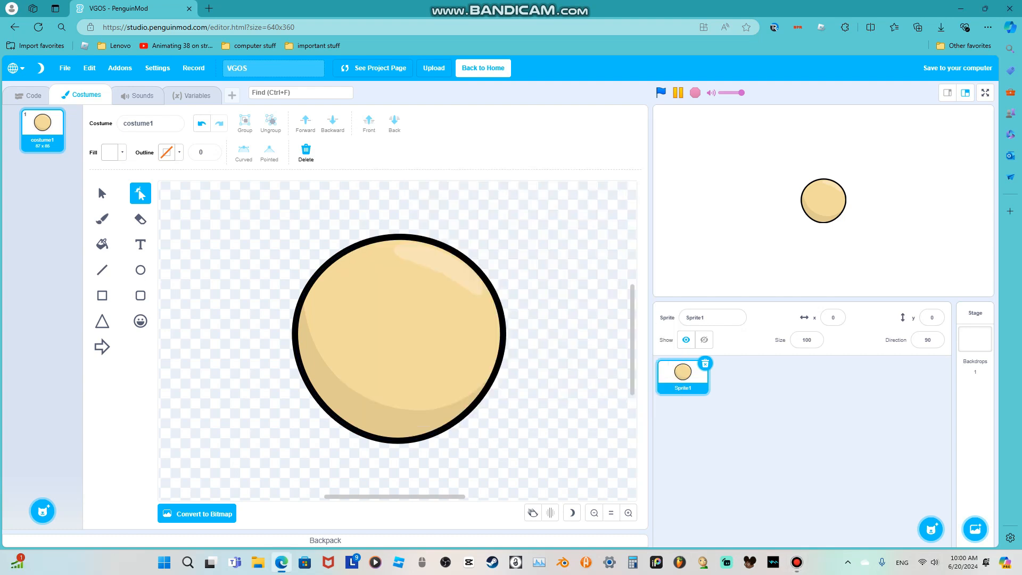
Duplicate the head costume and delete all artwork from the copy.
{"action": "key", "text": "v"}
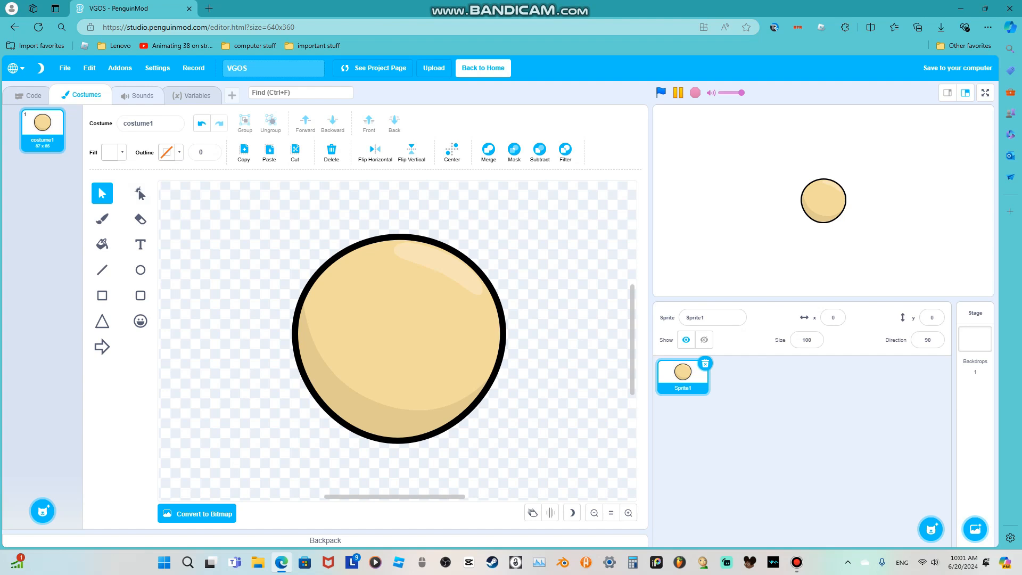
{"action": "right_click", "coordinate": [41, 138]}
{"action": "left_click", "coordinate": [58, 151]}
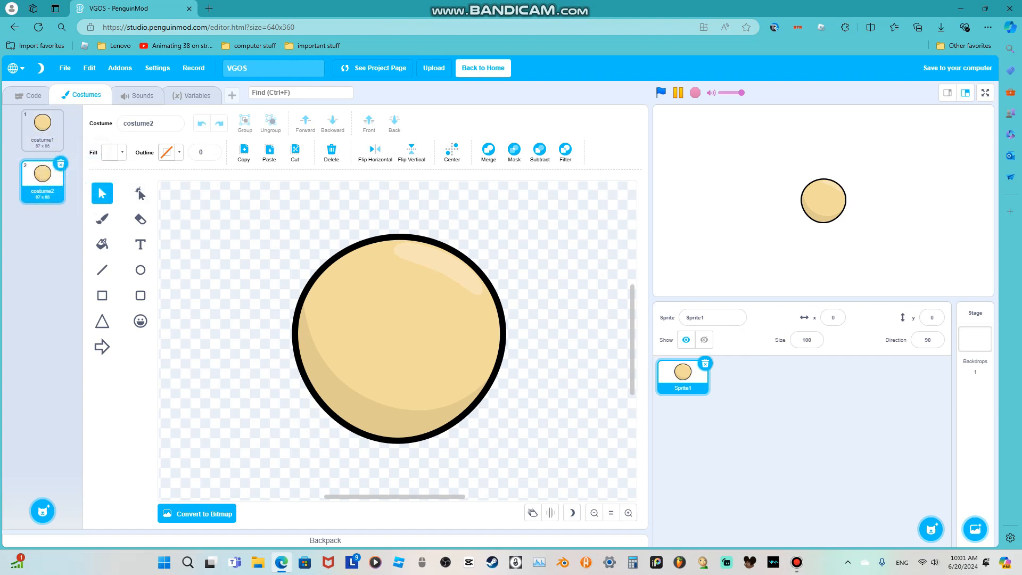
{"action": "key", "text": "ctrl+a"}
{"action": "key", "text": "Delete"}
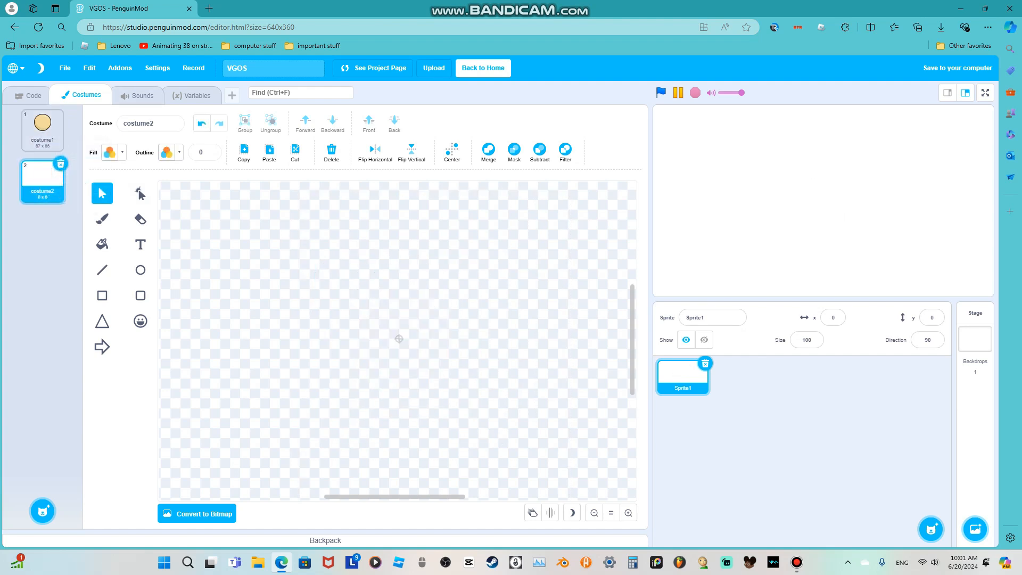
Draw a tall rectangle with a grey #868686 fill and a black outline of width 5 in the empty costume.
{"action": "left_click", "coordinate": [140, 296]}
{"action": "left_click", "coordinate": [109, 153]}
{"action": "left_click_drag", "start_coordinate": [133, 247], "coordinate": [75, 247]}
{"action": "left_click_drag", "start_coordinate": [141, 281], "coordinate": [109, 281]}
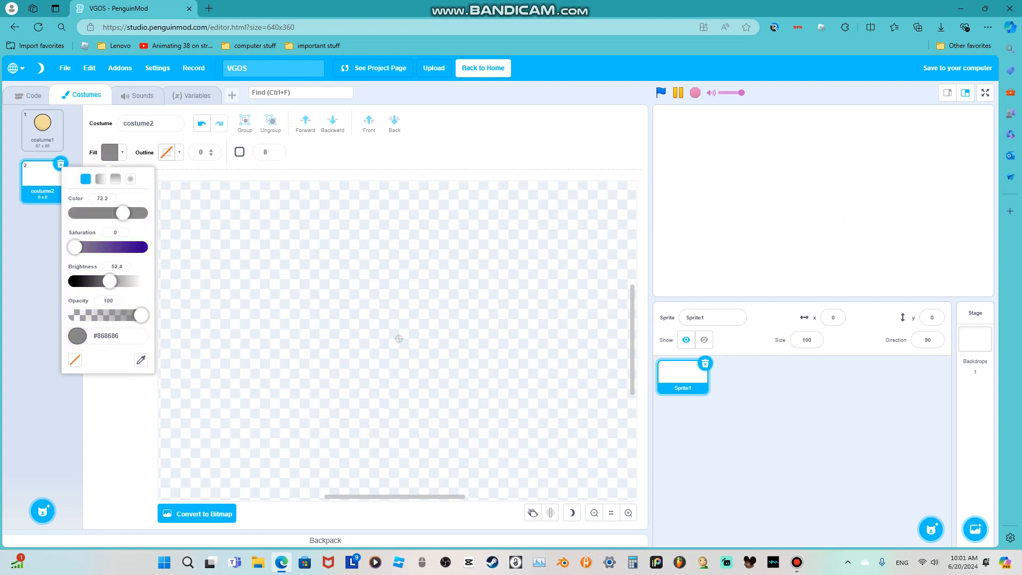
{"action": "left_click", "coordinate": [201, 153]}
{"action": "type", "text": "4"}
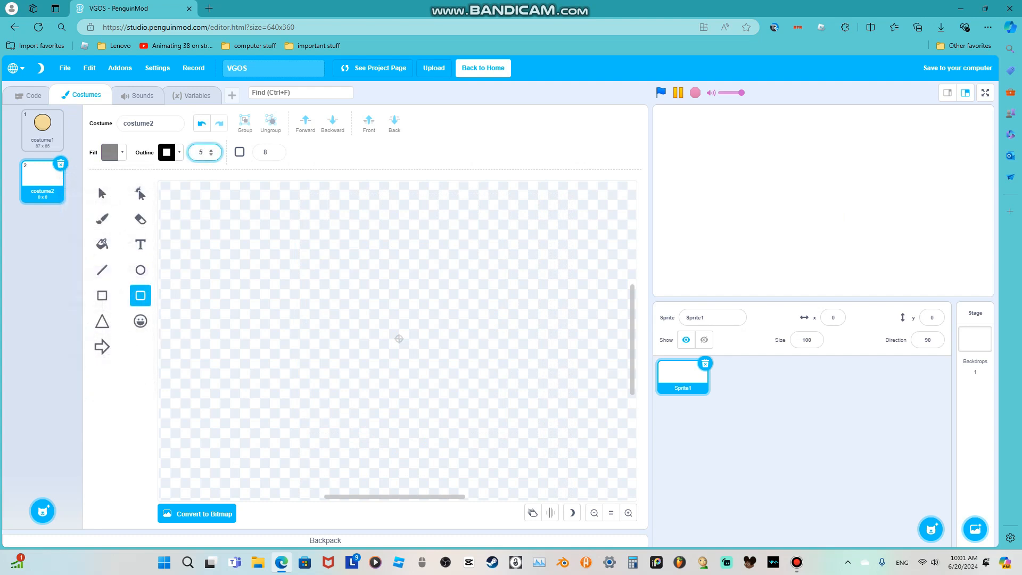
{"action": "left_click", "coordinate": [102, 295]}
{"action": "left_click_drag", "start_coordinate": [251, 274], "coordinate": [333, 468]}
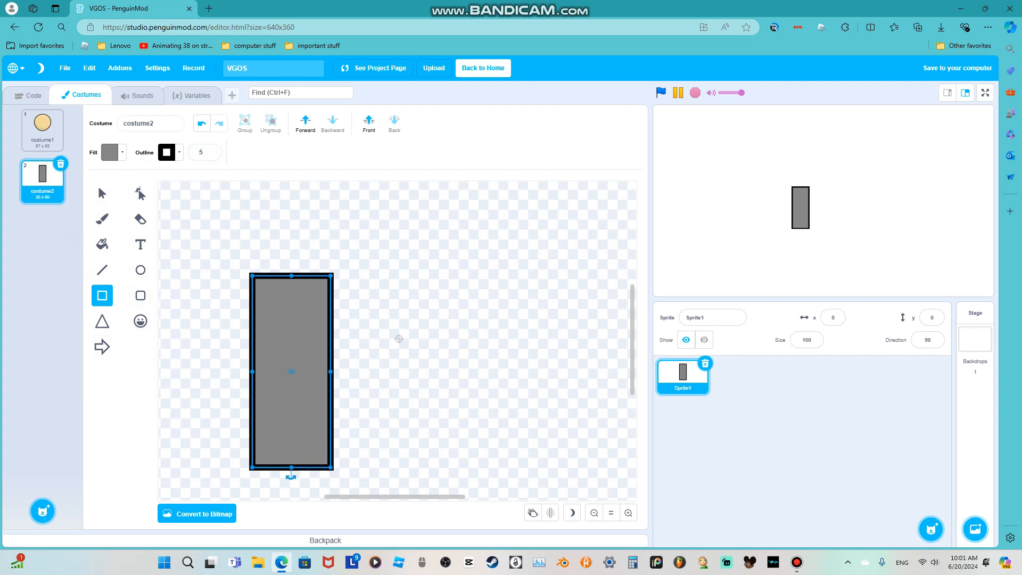
Centre the rectangle on the costume's centre point and reduce its height and width symmetrically.
{"action": "left_click_drag", "start_coordinate": [291, 371], "coordinate": [399, 338]}
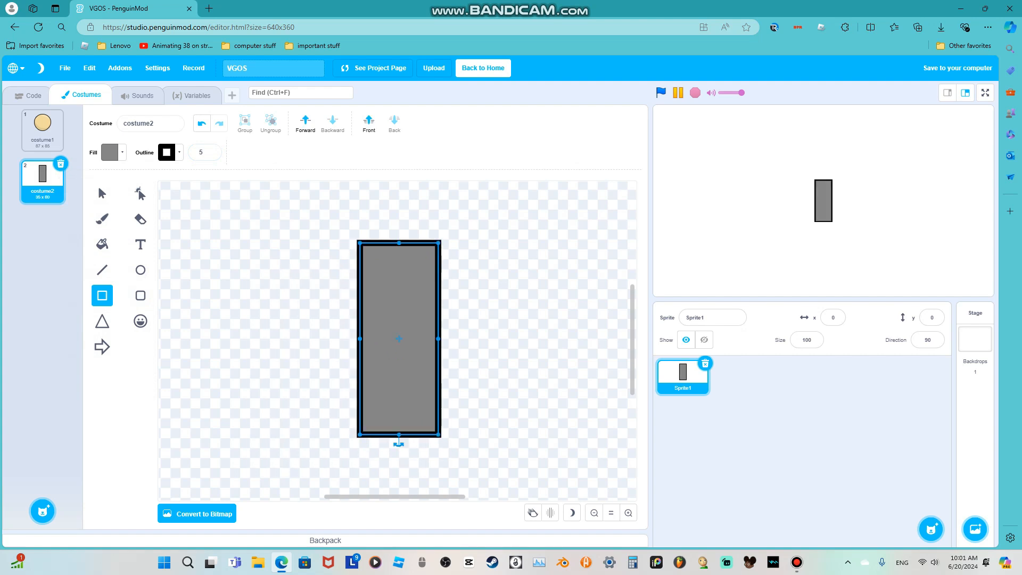
{"action": "left_click_drag", "start_coordinate": [399, 434], "coordinate": [399, 404]}
{"action": "left_click_drag", "start_coordinate": [438, 338], "coordinate": [431, 338]}
Darken the rectangle's grey fill to brightness 45.
{"action": "left_click", "coordinate": [103, 193]}
{"action": "left_click", "coordinate": [113, 152]}
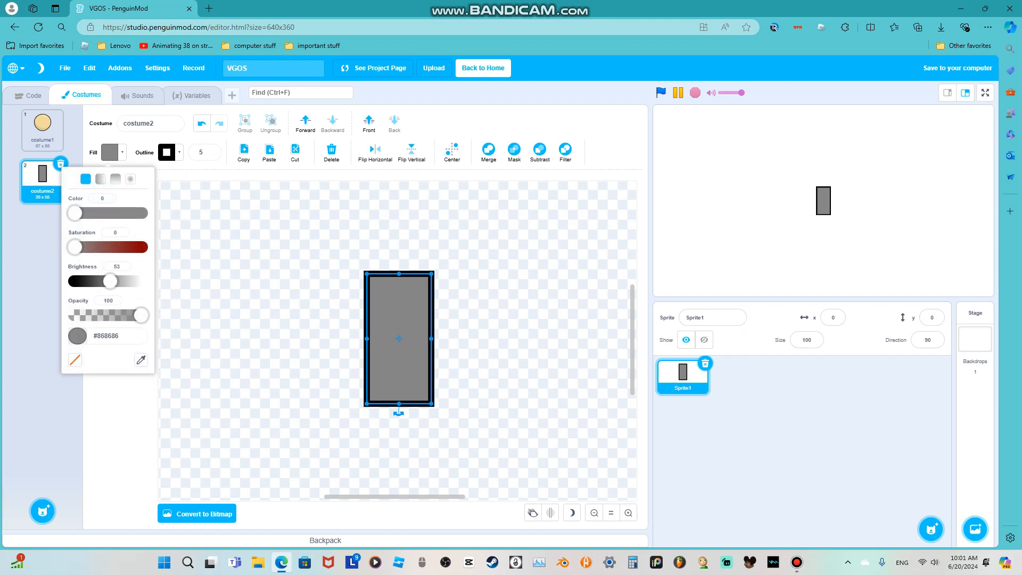
{"action": "left_click_drag", "start_coordinate": [110, 281], "coordinate": [105, 281]}
{"action": "left_click", "coordinate": [277, 309]}
{"action": "scroll", "coordinate": [397, 341], "scroll_direction": "up", "scroll_amount": 2}
{"action": "scroll", "coordinate": [397, 340], "scroll_direction": "down", "scroll_amount": 3}
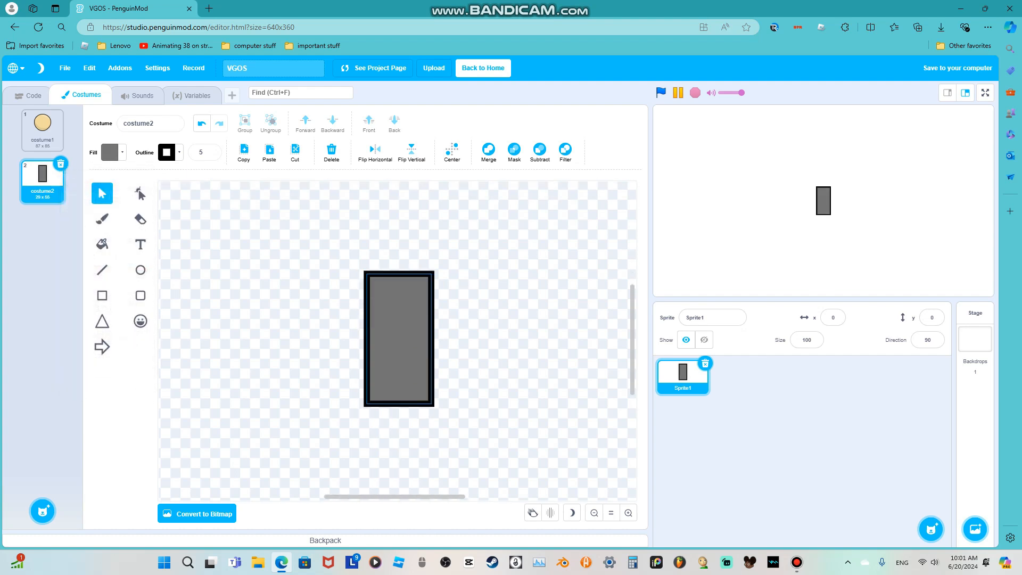
Try to change the fill colour to olive green #557329.
{"action": "left_click", "coordinate": [114, 152]}
{"action": "left_click_drag", "start_coordinate": [75, 247], "coordinate": [90, 247]}
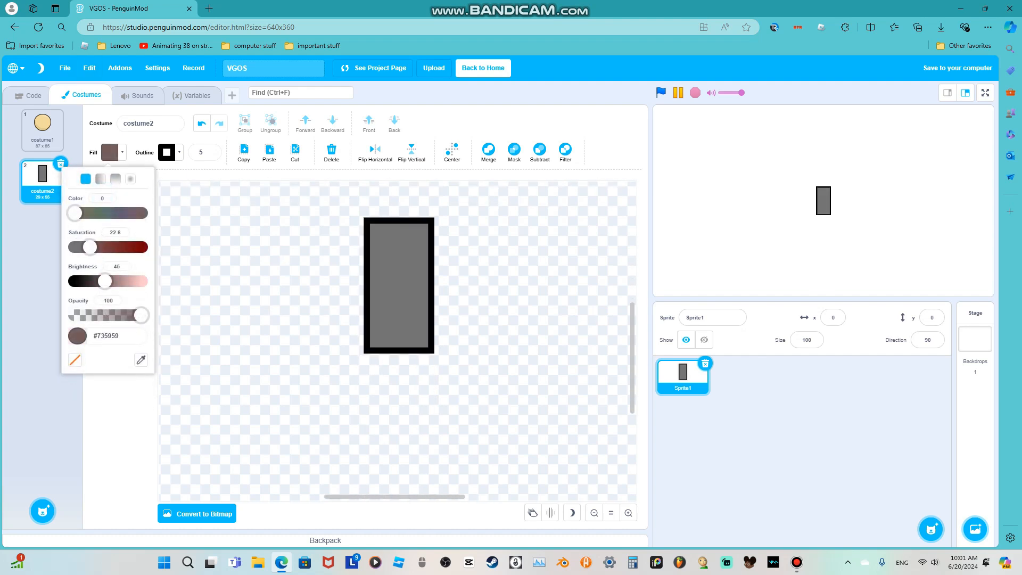
{"action": "left_click_drag", "start_coordinate": [75, 212], "coordinate": [117, 247]}
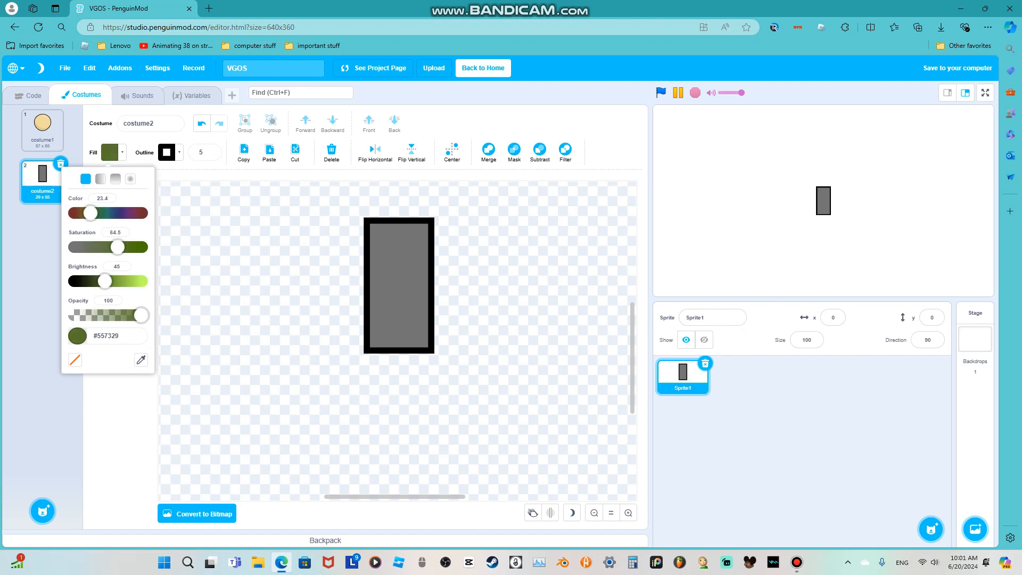
{"action": "left_click", "coordinate": [255, 266]}
Tint the rectangle's fill to a slightly greenish grey, #7e8581, with saturation 5 and brightness 52.
{"action": "left_click", "coordinate": [398, 285]}
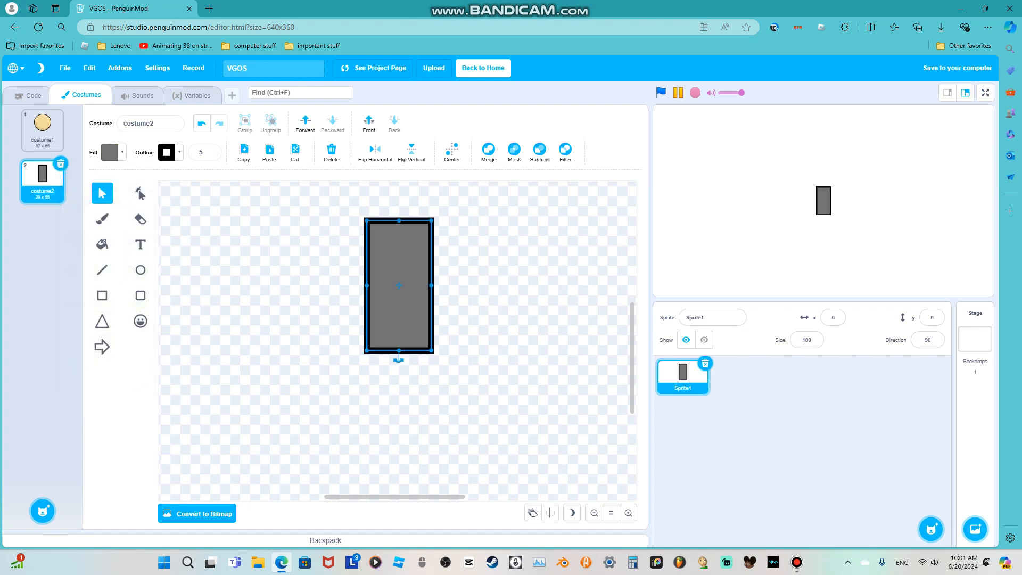
{"action": "left_click", "coordinate": [111, 152]}
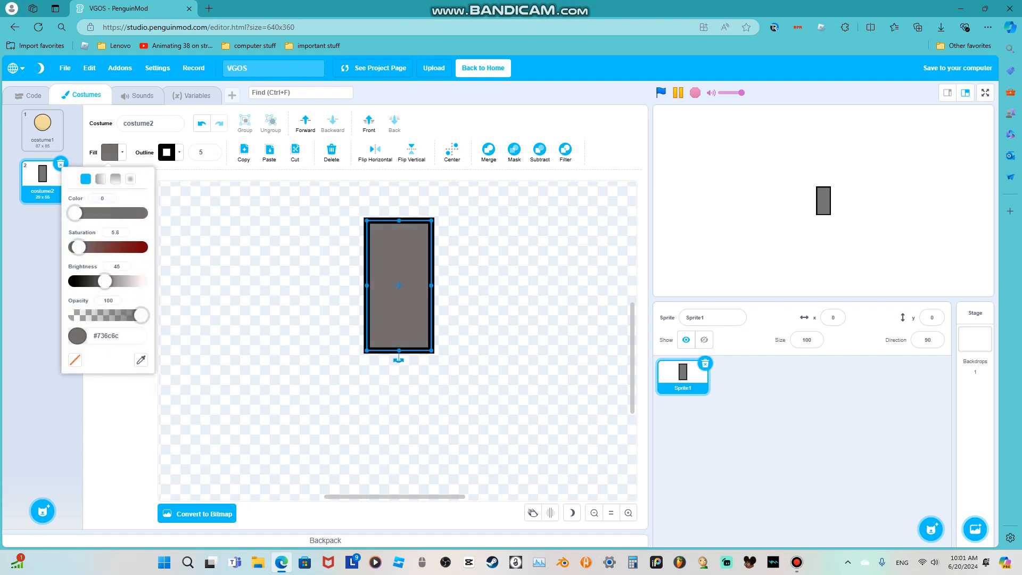
{"action": "left_click_drag", "start_coordinate": [75, 213], "coordinate": [96, 212]}
{"action": "left_click_drag", "start_coordinate": [105, 282], "coordinate": [109, 281]}
{"action": "left_click", "coordinate": [240, 290]}
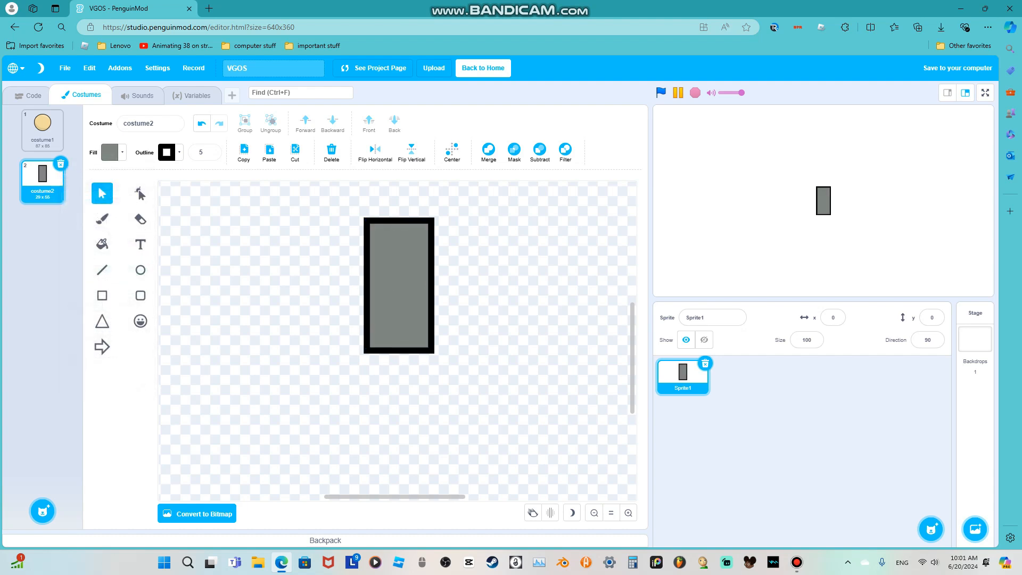
{"action": "scroll", "coordinate": [398, 341], "scroll_direction": "up", "scroll_amount": 3}
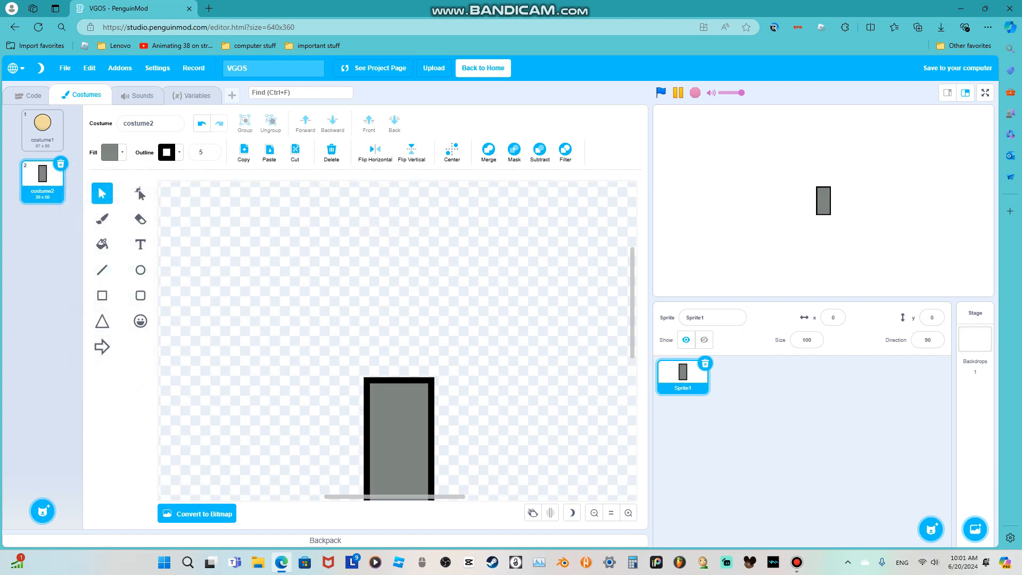
{"action": "key", "text": "r"}
{"action": "scroll", "coordinate": [399, 340], "scroll_direction": "down", "scroll_amount": 2}
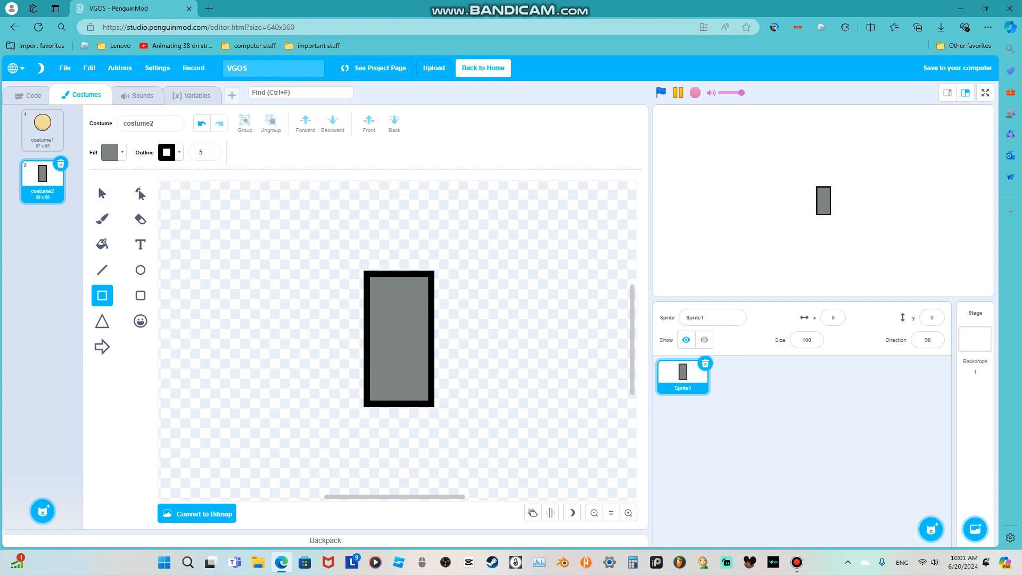
{"action": "scroll", "coordinate": [399, 340], "scroll_direction": "down", "scroll_amount": 1}
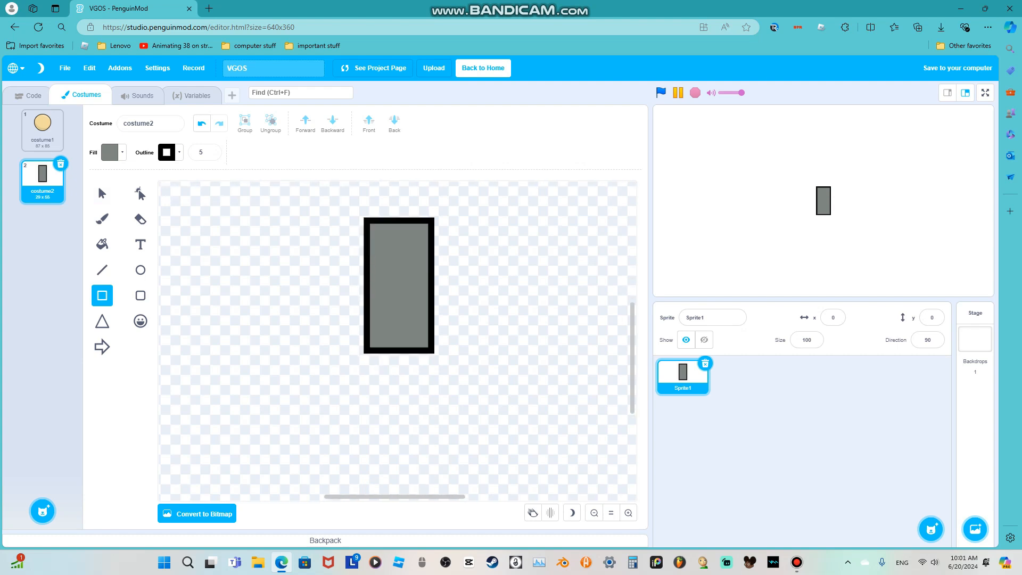
{"action": "mouse_move", "coordinate": [341, 375]}
{"action": "left_mouse_down"}
{"action": "mouse_move", "coordinate": [490, 427]}
{"action": "mouse_move", "coordinate": [573, 421]}
{"action": "left_mouse_up"}
{"action": "left_click_drag", "start_coordinate": [511, 400], "coordinate": [465, 356]}
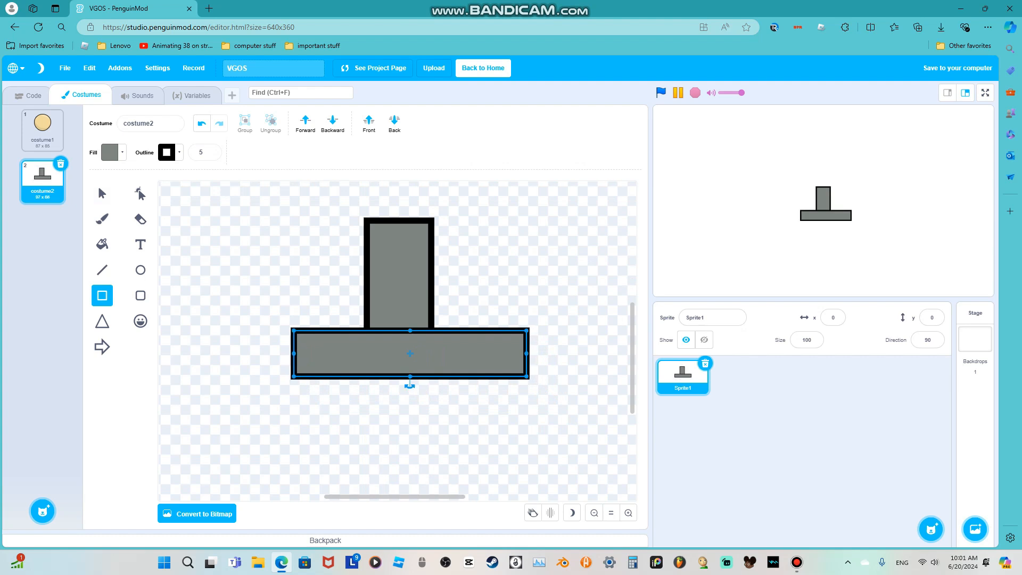
{"action": "key", "text": "Delete"}
Reshape the rectangle's lower right corner by adding a point above it and pulling the tip outward into a flared foot.
{"action": "left_click", "coordinate": [141, 193]}
{"action": "left_click", "coordinate": [399, 298]}
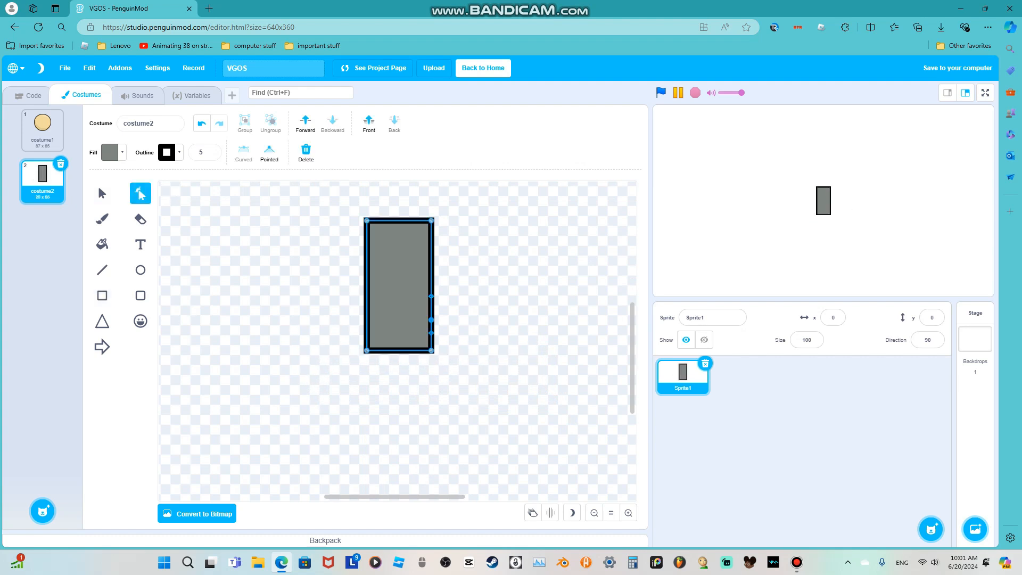
{"action": "left_click", "coordinate": [336, 315]}
{"action": "left_click_drag", "start_coordinate": [470, 363], "coordinate": [471, 364]}
{"action": "left_click", "coordinate": [463, 346]}
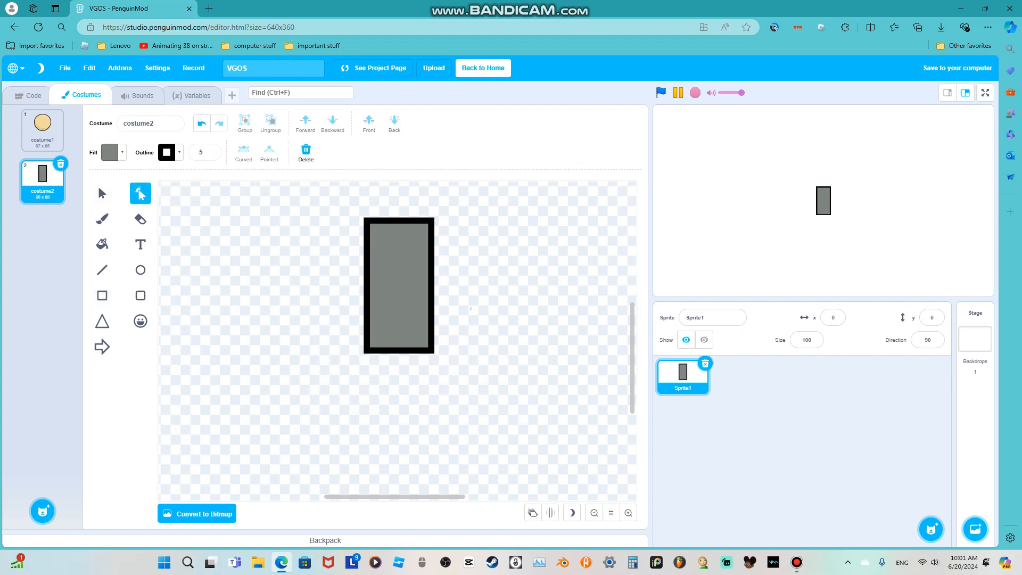
{"action": "left_click", "coordinate": [405, 322]}
{"action": "left_click", "coordinate": [463, 341]}
{"action": "left_click_drag", "start_coordinate": [335, 312], "coordinate": [492, 386]}
{"action": "left_click", "coordinate": [463, 368]}
Flare the lower left corner outward to mirror the right side, and extend the right tip slightly further.
{"action": "left_click", "coordinate": [410, 352]}
{"action": "left_click_drag", "start_coordinate": [366, 384], "coordinate": [306, 386]}
{"action": "left_click", "coordinate": [308, 415]}
{"action": "left_click", "coordinate": [397, 340]}
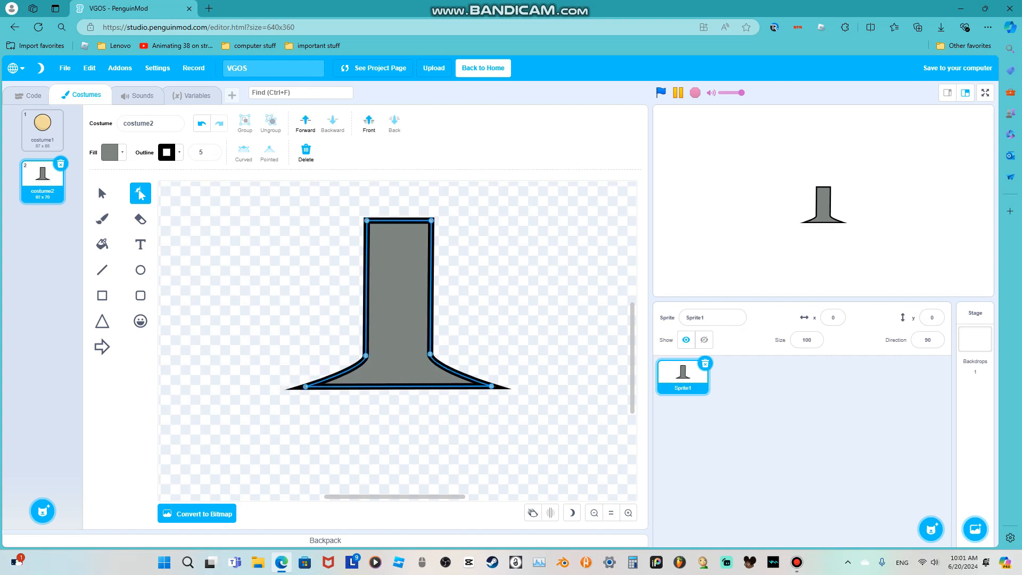
{"action": "left_click_drag", "start_coordinate": [492, 386], "coordinate": [501, 385]}
{"action": "left_click", "coordinate": [480, 420]}
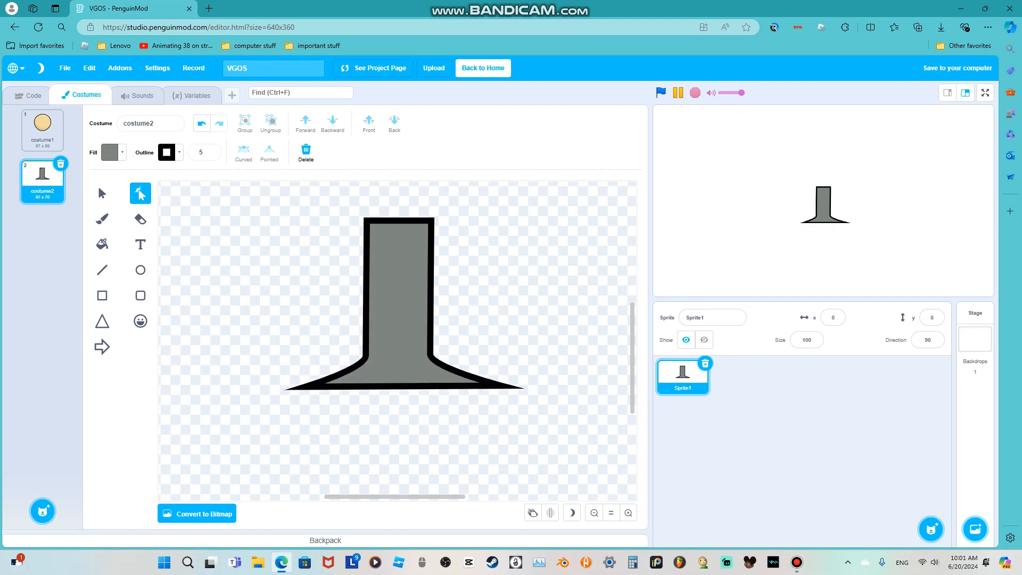
Lower the column's two top corners slightly and pull new points outward on both sides to form a T-shaped top.
{"action": "scroll", "coordinate": [415, 362], "scroll_direction": "up", "scroll_amount": 1}
{"action": "left_click", "coordinate": [399, 351]}
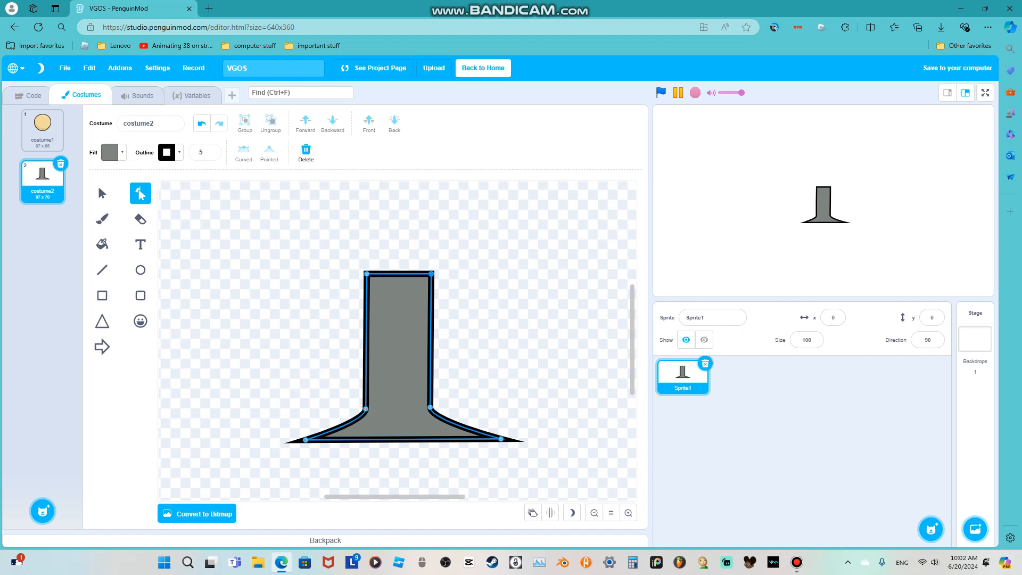
{"action": "left_click_drag", "start_coordinate": [431, 274], "coordinate": [428, 285]}
{"action": "left_click_drag", "start_coordinate": [366, 274], "coordinate": [367, 284]}
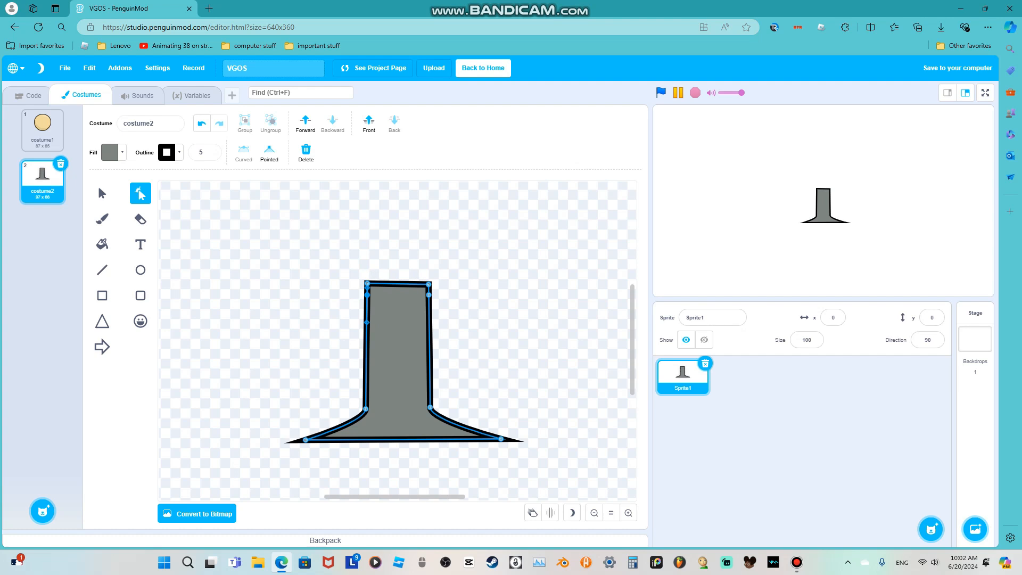
{"action": "left_click_drag", "start_coordinate": [429, 284], "coordinate": [515, 289]}
{"action": "left_click_drag", "start_coordinate": [367, 283], "coordinate": [300, 289]}
Pull the T's top edge upward at two new points to form a broad trapezoid head, making the new corner pointed.
{"action": "scroll", "coordinate": [299, 289], "scroll_direction": "up", "scroll_amount": 3}
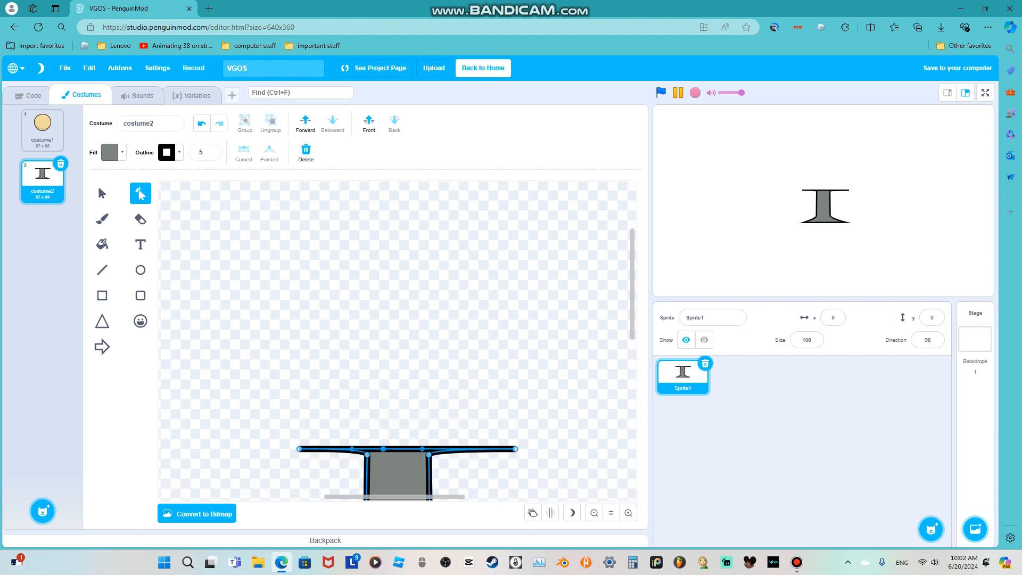
{"action": "left_click_drag", "start_coordinate": [384, 449], "coordinate": [313, 318]}
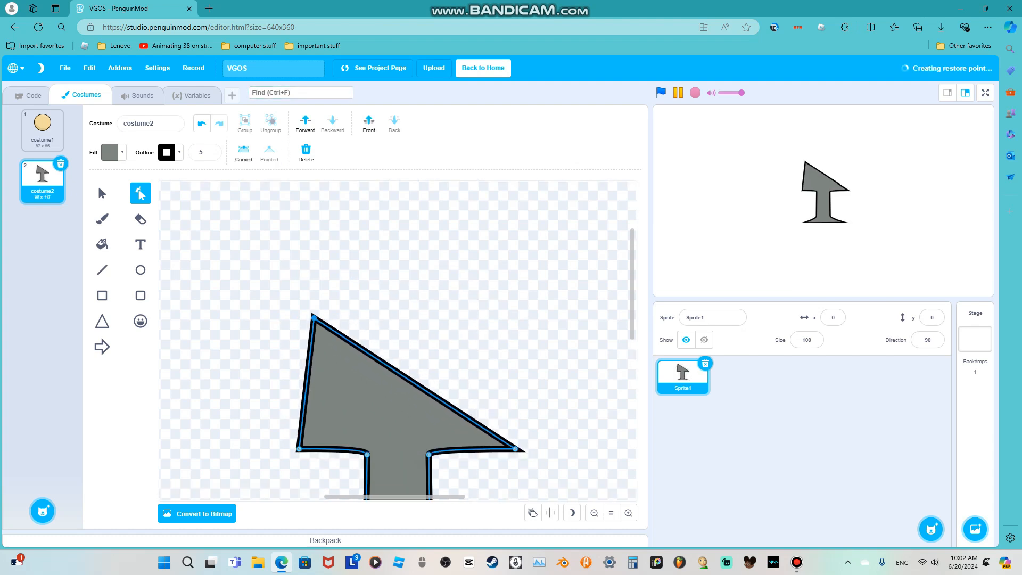
{"action": "left_click_drag", "start_coordinate": [485, 430], "coordinate": [499, 320]}
{"action": "left_click", "coordinate": [269, 153]}
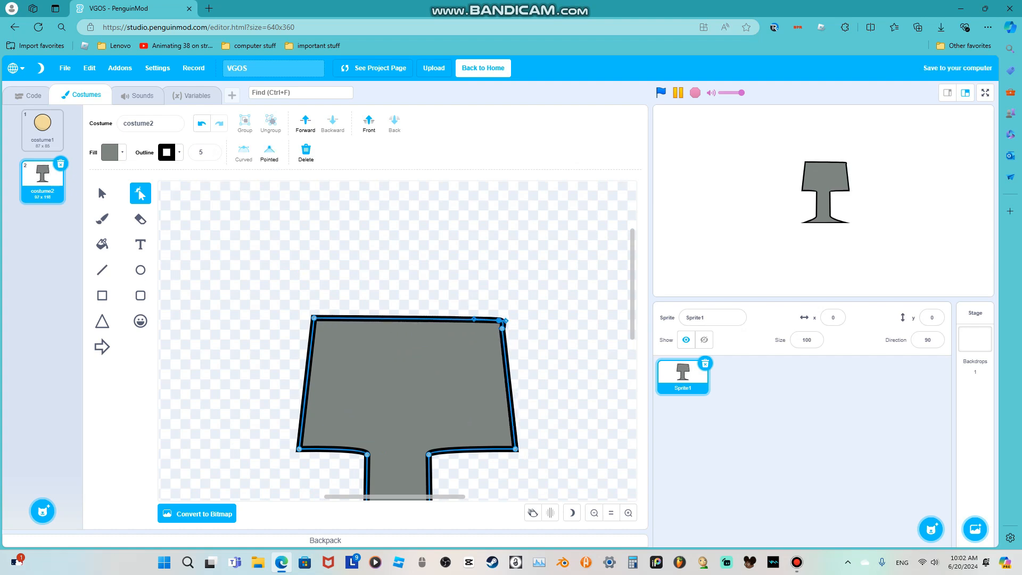
Soften the head's four corners by deleting the surplus corner points and replacing them with slightly shifted ones.
{"action": "double_click", "coordinate": [502, 329]}
{"action": "left_click_drag", "start_coordinate": [321, 318], "coordinate": [318, 310]}
{"action": "double_click", "coordinate": [314, 318]}
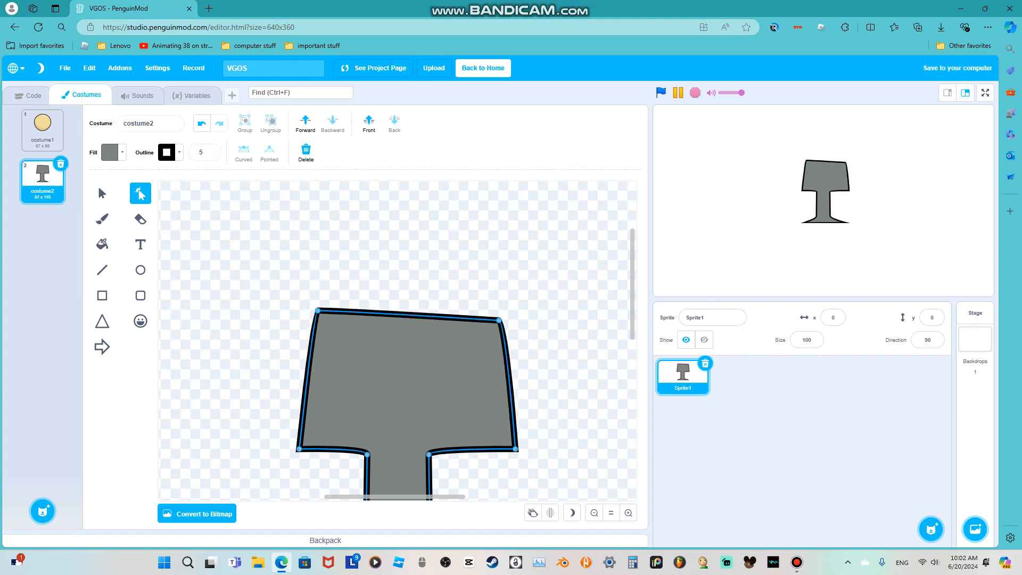
{"action": "scroll", "coordinate": [315, 324], "scroll_direction": "down", "scroll_amount": 1}
{"action": "left_click_drag", "start_coordinate": [308, 396], "coordinate": [302, 402]}
{"action": "double_click", "coordinate": [298, 396]}
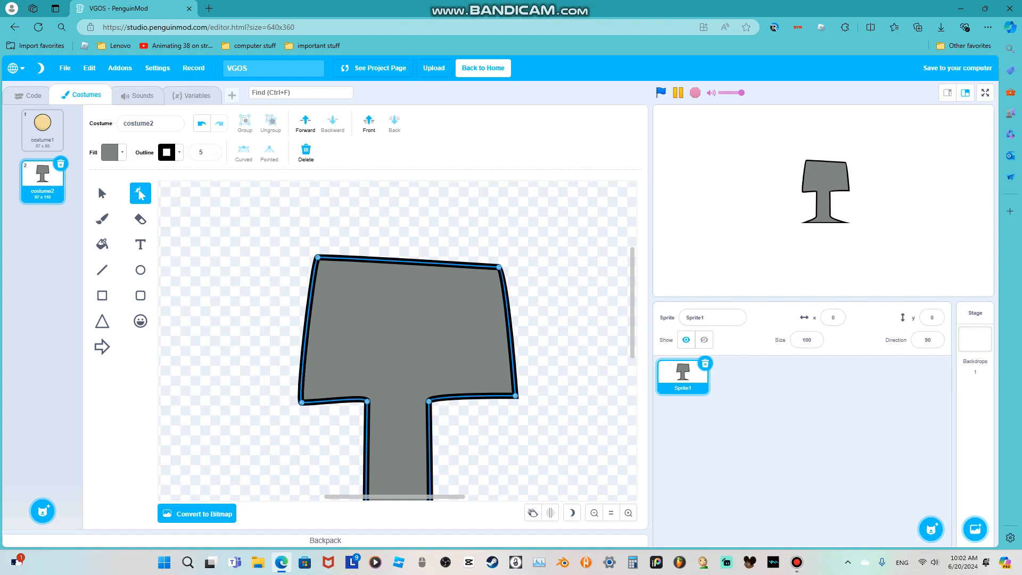
{"action": "left_click_drag", "start_coordinate": [508, 396], "coordinate": [512, 402]}
{"action": "double_click", "coordinate": [515, 395]}
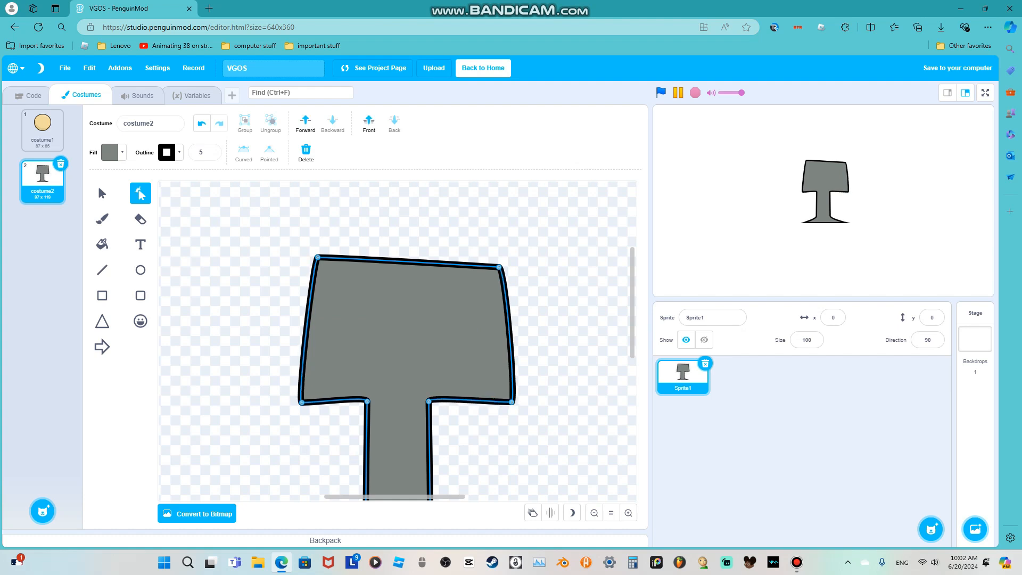
Straighten the head's lower edges beside the column and widen the head outward on both sides.
{"action": "left_click_drag", "start_coordinate": [444, 399], "coordinate": [452, 400]}
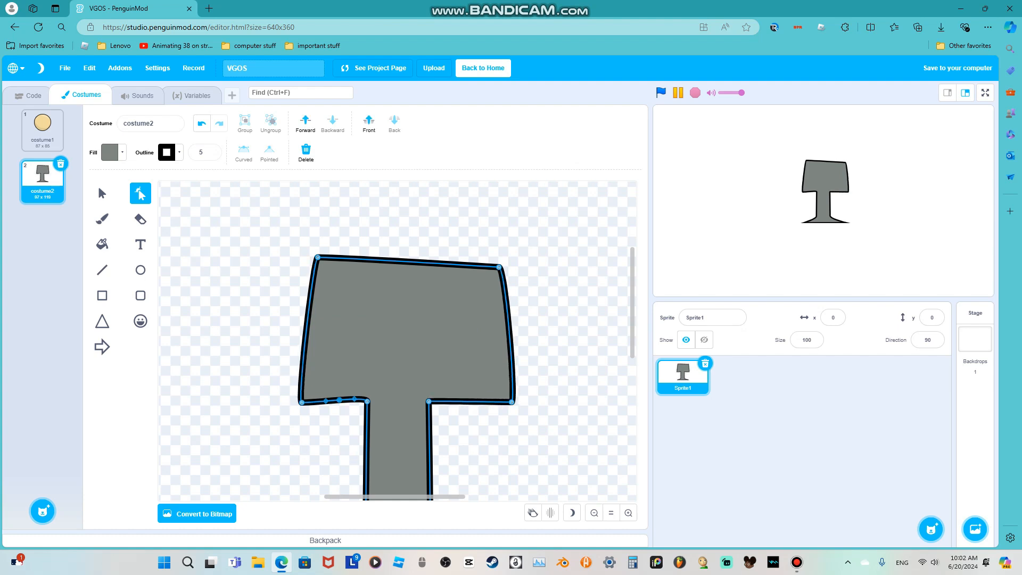
{"action": "double_click", "coordinate": [339, 400]}
{"action": "left_click", "coordinate": [343, 401]}
{"action": "left_click", "coordinate": [340, 437]}
{"action": "left_click_drag", "start_coordinate": [319, 355], "coordinate": [253, 402]}
{"action": "left_click_drag", "start_coordinate": [559, 244], "coordinate": [556, 407]}
{"action": "left_click", "coordinate": [554, 441]}
Raise the head's lower right and upper right corners slightly to level its lower and upper edges.
{"action": "scroll", "coordinate": [554, 442], "scroll_direction": "down", "scroll_amount": 3}
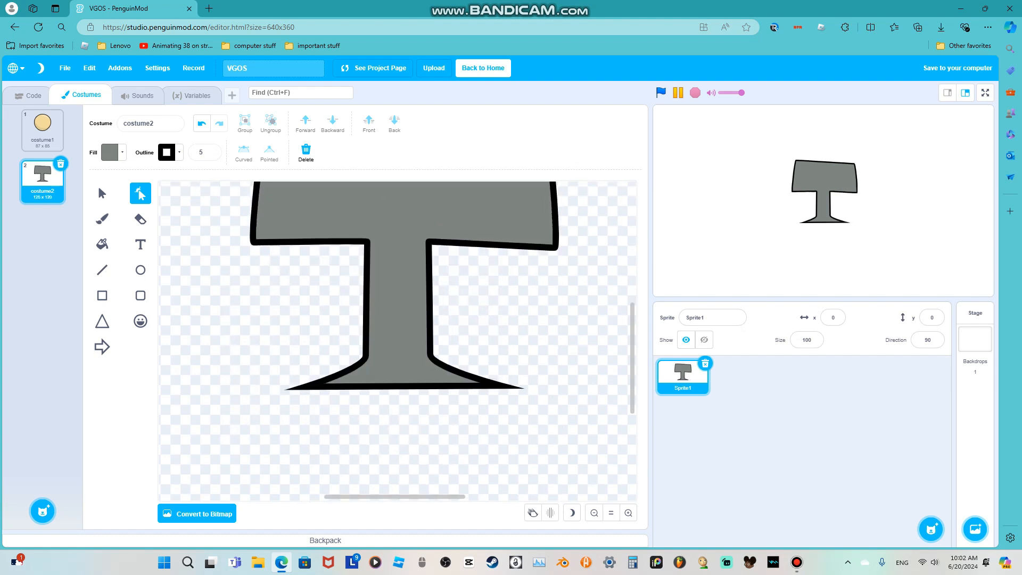
{"action": "scroll", "coordinate": [553, 442], "scroll_direction": "up", "scroll_amount": 2}
{"action": "left_click", "coordinate": [400, 394]}
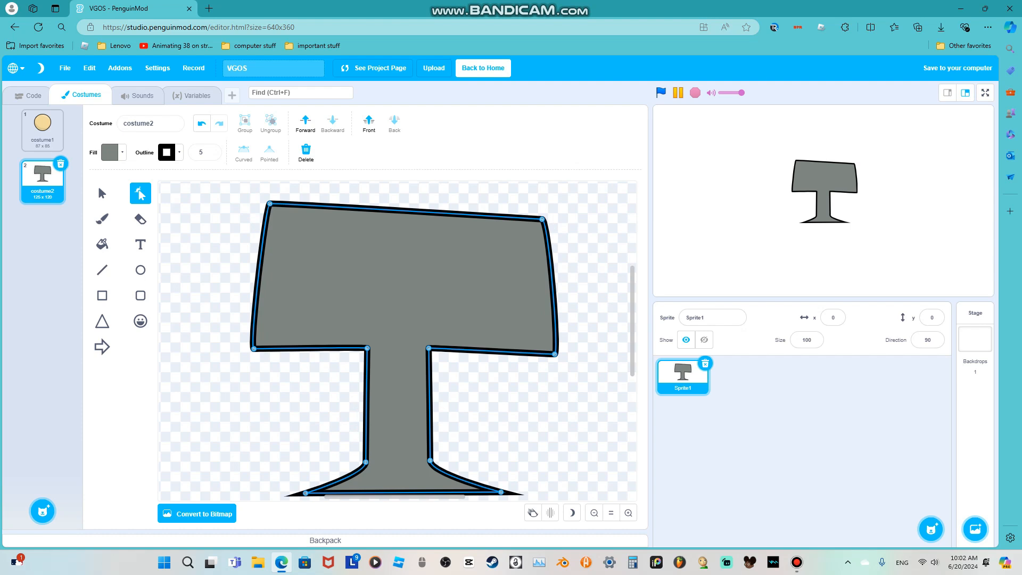
{"action": "left_click_drag", "start_coordinate": [554, 354], "coordinate": [557, 349]}
{"action": "left_click", "coordinate": [553, 405]}
{"action": "left_click", "coordinate": [495, 309]}
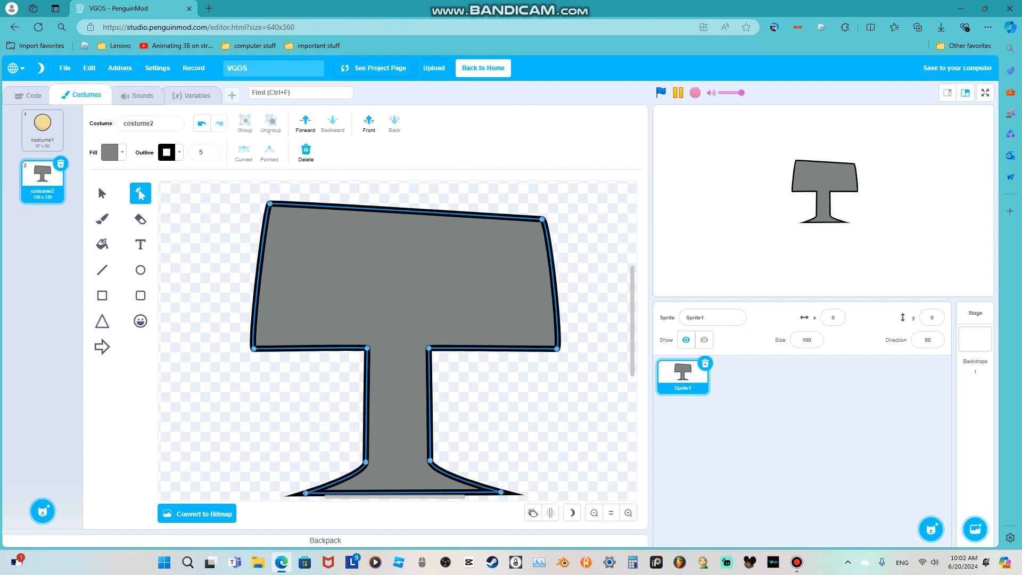
{"action": "left_click_drag", "start_coordinate": [542, 219], "coordinate": [541, 210]}
{"action": "left_click", "coordinate": [580, 223]}
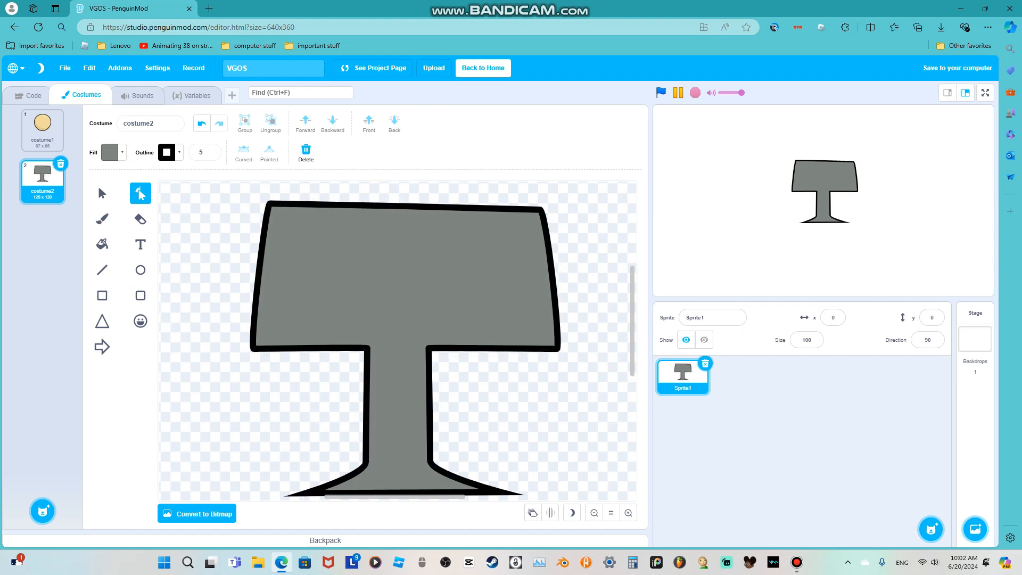
Draw a near-black rectangle with a black outline of width 5 inside the grey head as the screen.
{"action": "left_click", "coordinate": [140, 295]}
{"action": "left_click", "coordinate": [102, 296]}
{"action": "left_click", "coordinate": [110, 152]}
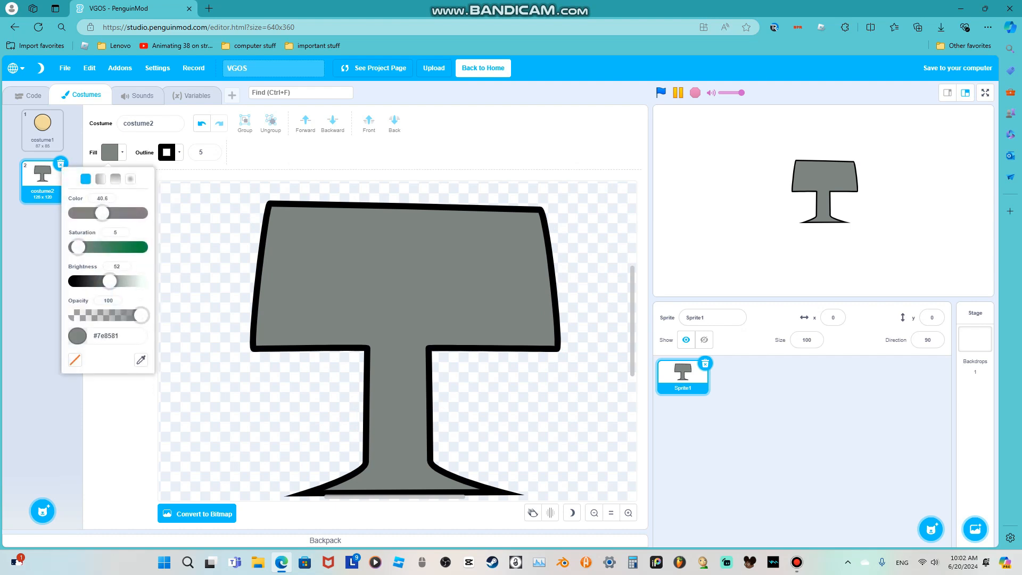
{"action": "left_click_drag", "start_coordinate": [110, 281], "coordinate": [87, 281]}
{"action": "left_click", "coordinate": [213, 282]}
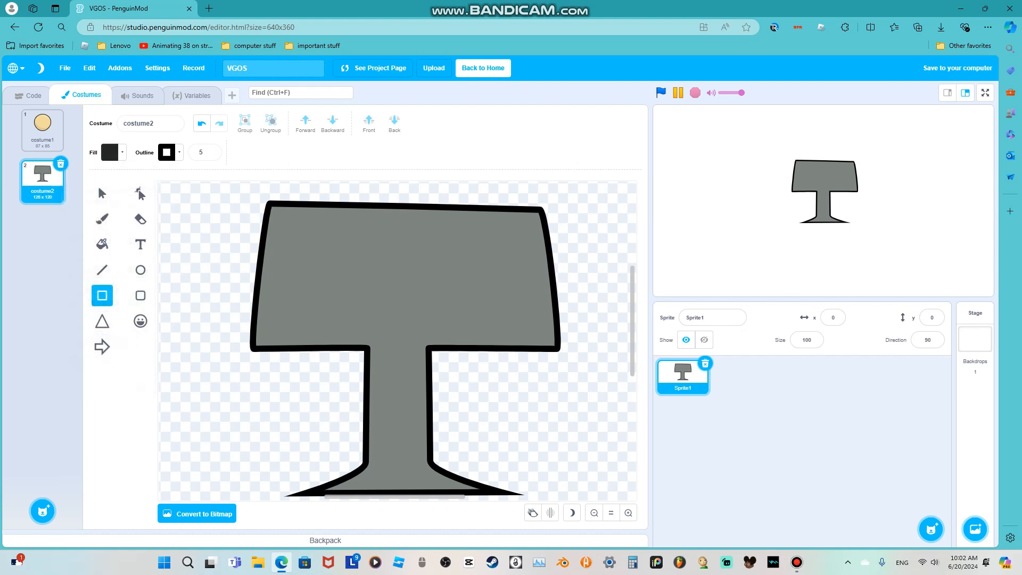
{"action": "left_click_drag", "start_coordinate": [273, 211], "coordinate": [546, 341]}
Reshape the screen's right side by replacing its corner points so the edge slants inward toward the top.
{"action": "left_click", "coordinate": [141, 193]}
{"action": "double_click", "coordinate": [541, 341]}
{"action": "left_click", "coordinate": [545, 240]}
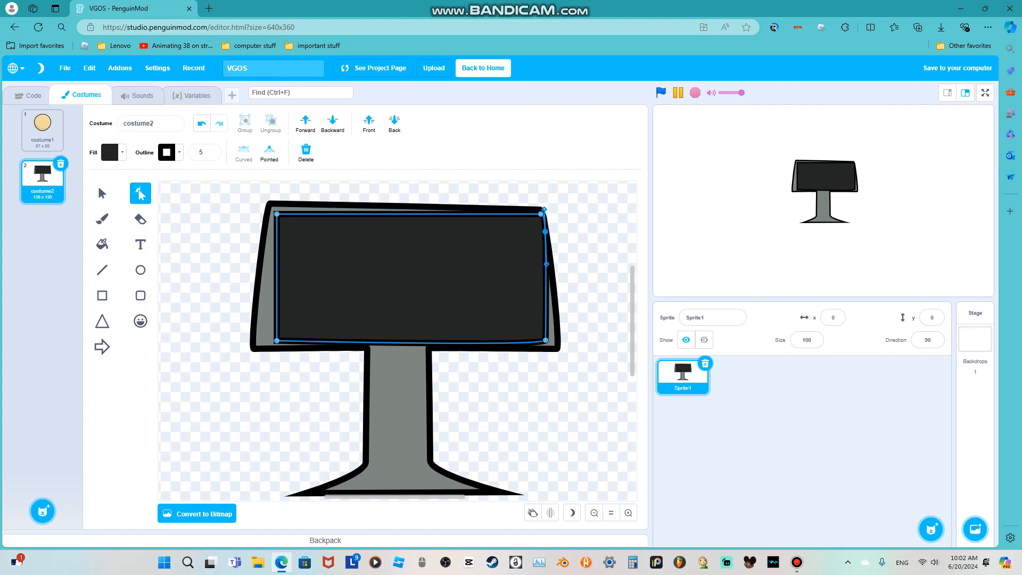
{"action": "double_click", "coordinate": [545, 231]}
{"action": "left_click_drag", "start_coordinate": [542, 220], "coordinate": [537, 219]}
{"action": "double_click", "coordinate": [541, 215]}
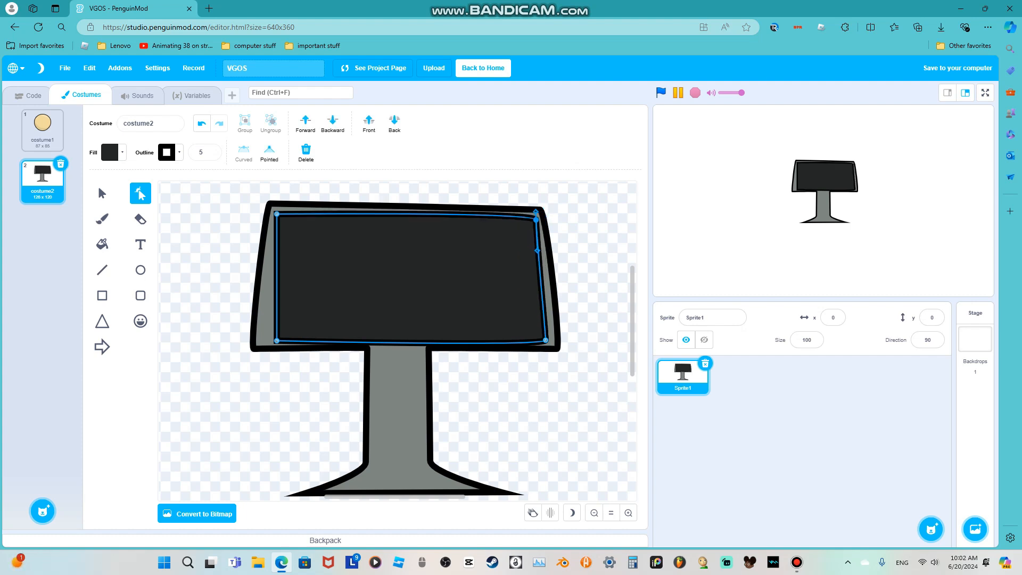
Adjust the dark screen's four corners to follow the slanted sides of the grey frame with an even border.
{"action": "left_click_drag", "start_coordinate": [277, 214], "coordinate": [274, 212]}
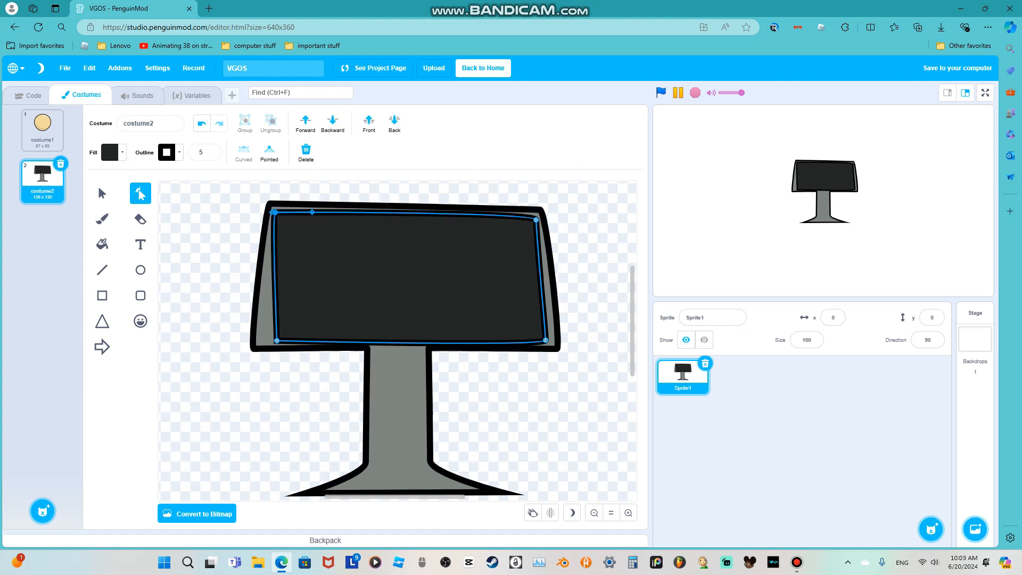
{"action": "left_click_drag", "start_coordinate": [407, 279], "coordinate": [403, 286]}
{"action": "key", "text": "ctrl+z"}
{"action": "left_click_drag", "start_coordinate": [277, 341], "coordinate": [265, 337]}
{"action": "left_click_drag", "start_coordinate": [546, 340], "coordinate": [547, 336]}
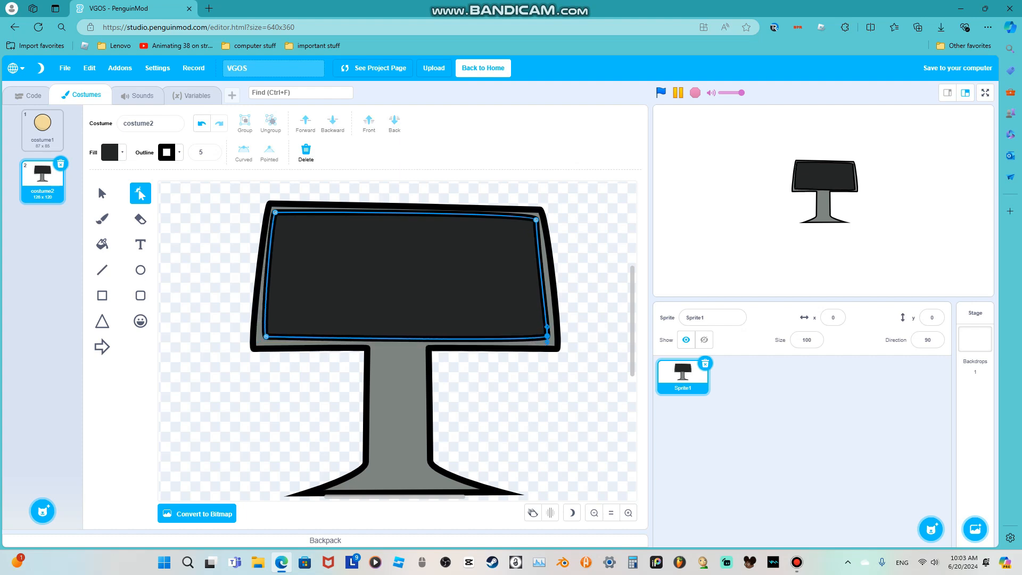
{"action": "left_click_drag", "start_coordinate": [536, 219], "coordinate": [531, 225]}
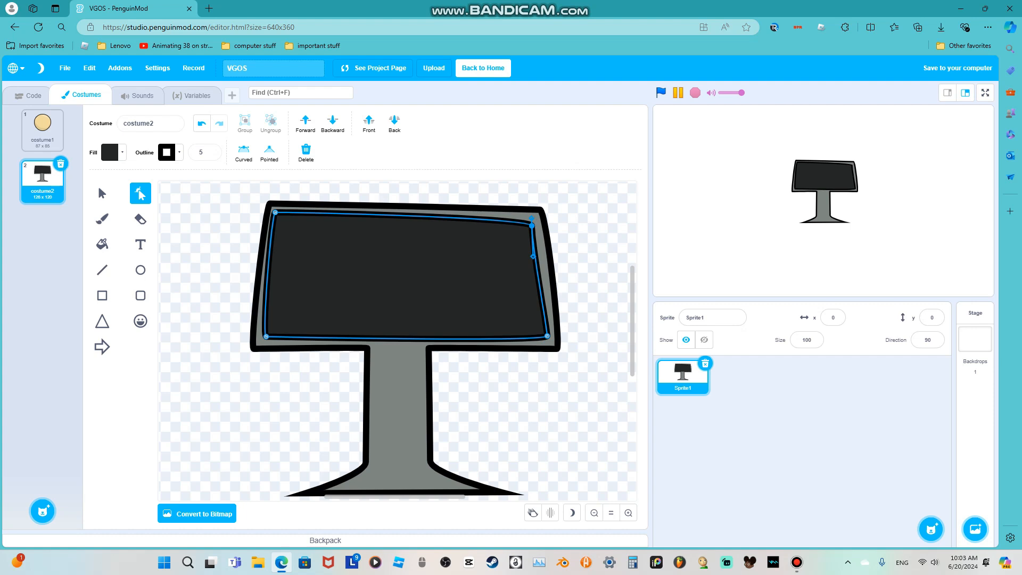
Nudge the dark screen's upper left corner inward and refine its upper right corner and right edge to follow the grey frame.
{"action": "mouse_move", "coordinate": [275, 212]}
{"action": "left_mouse_down"}
{"action": "mouse_move", "coordinate": [281, 223]}
{"action": "mouse_move", "coordinate": [278, 215]}
{"action": "left_mouse_up"}
{"action": "left_click", "coordinate": [227, 229]}
{"action": "left_click", "coordinate": [320, 255]}
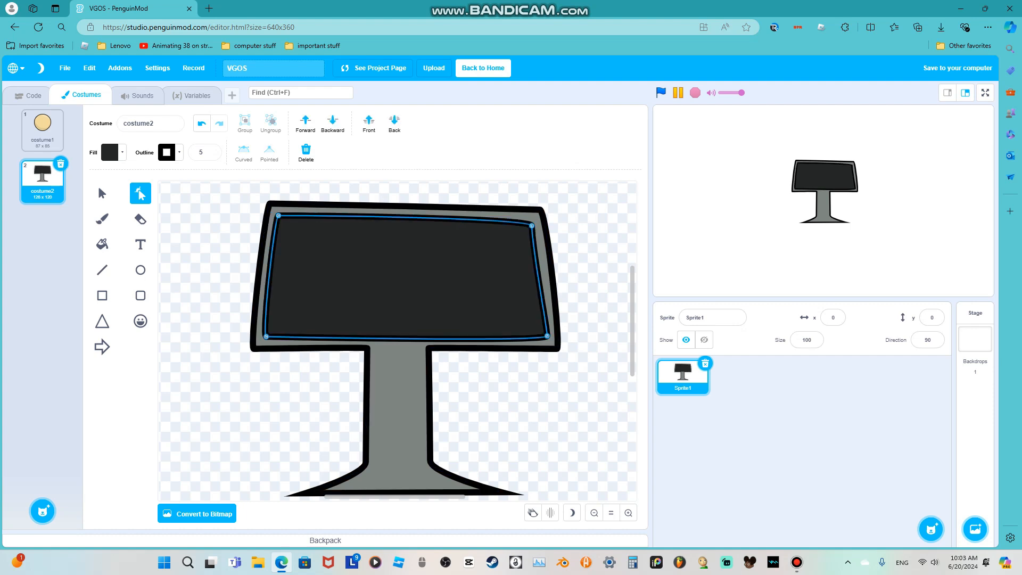
{"action": "left_click_drag", "start_coordinate": [532, 226], "coordinate": [541, 254]}
{"action": "left_click", "coordinate": [592, 256]}
{"action": "scroll", "coordinate": [398, 341], "scroll_direction": "down", "scroll_amount": 2}
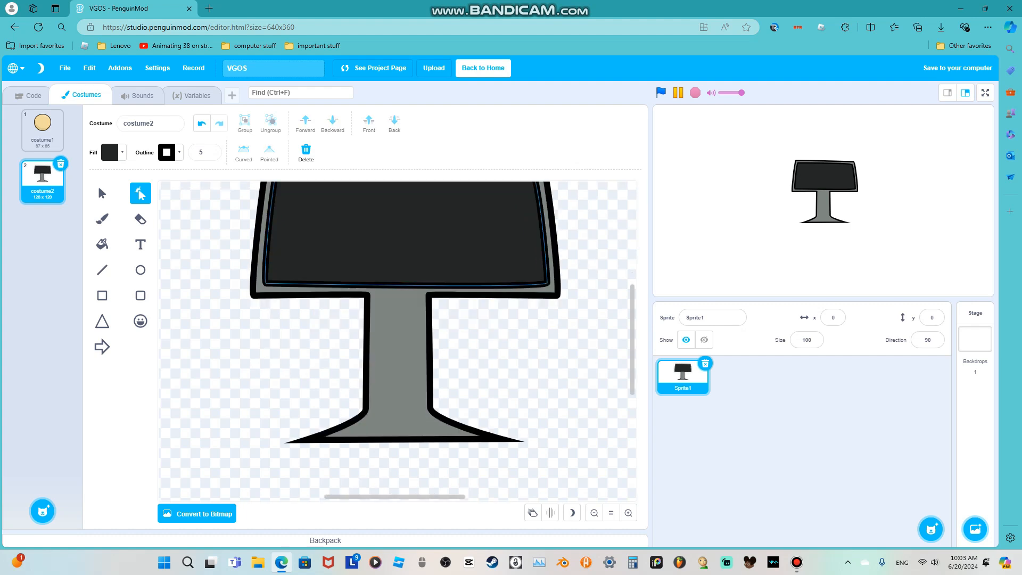
{"action": "scroll", "coordinate": [399, 341], "scroll_direction": "up", "scroll_amount": 2}
Fill the dark screen with a vertical gradient from #242625 down to near-black #0d0e0d.
{"action": "left_click", "coordinate": [407, 277]}
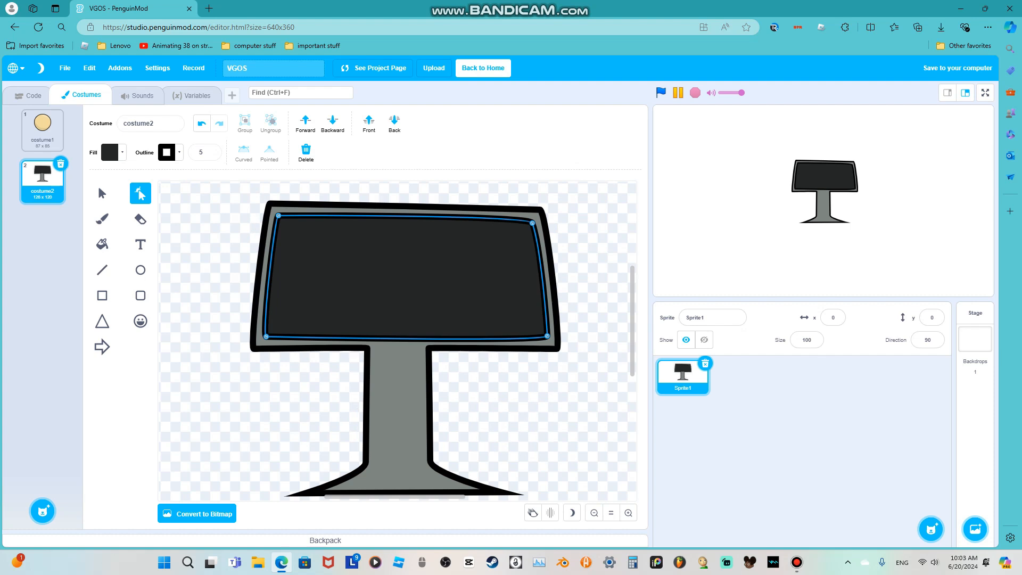
{"action": "left_click", "coordinate": [111, 153]}
{"action": "scroll", "coordinate": [303, 293], "scroll_direction": "up", "scroll_amount": 5}
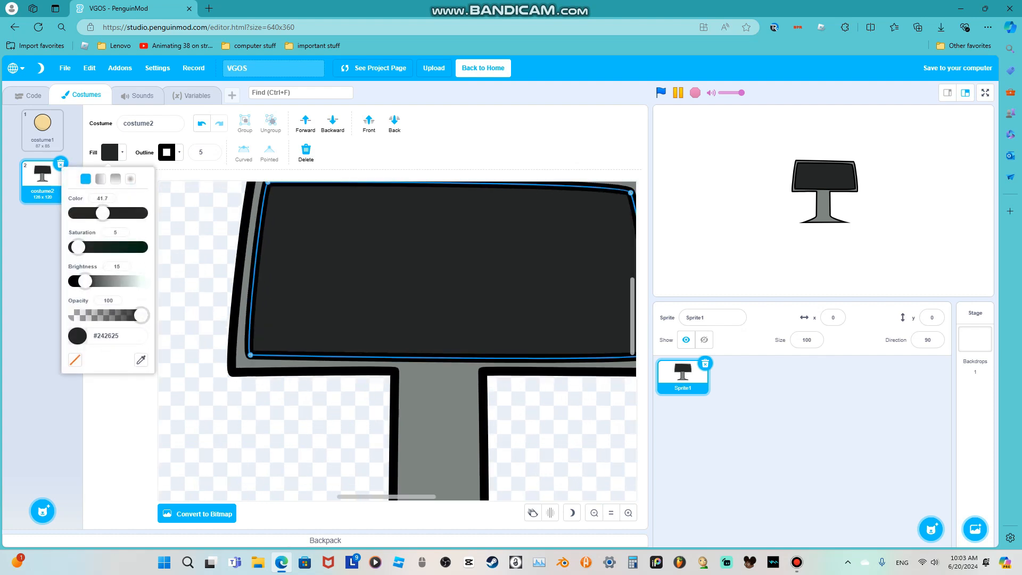
{"action": "left_click", "coordinate": [115, 179]}
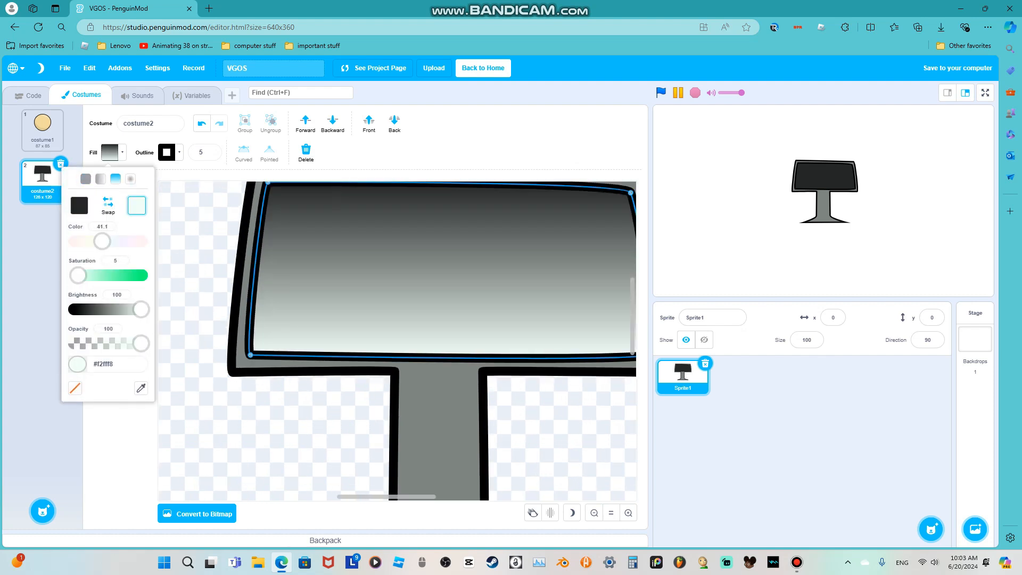
{"action": "left_click_drag", "start_coordinate": [78, 275], "coordinate": [84, 276]}
{"action": "left_click_drag", "start_coordinate": [141, 309], "coordinate": [79, 309]}
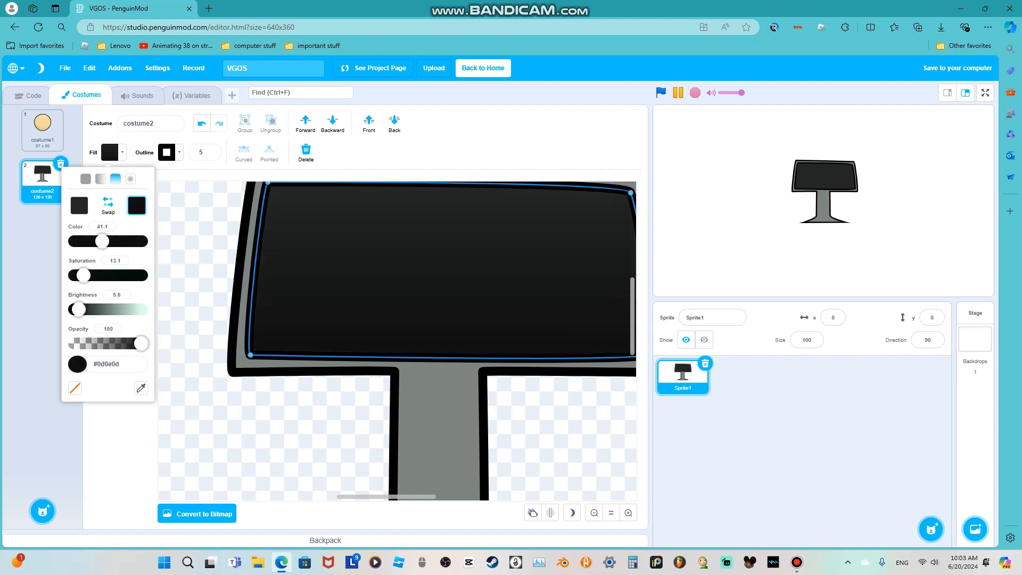
{"action": "left_click", "coordinate": [298, 407]}
{"action": "scroll", "coordinate": [298, 394], "scroll_direction": "down", "scroll_amount": 8}
{"action": "scroll", "coordinate": [378, 426], "scroll_direction": "up", "scroll_amount": 3}
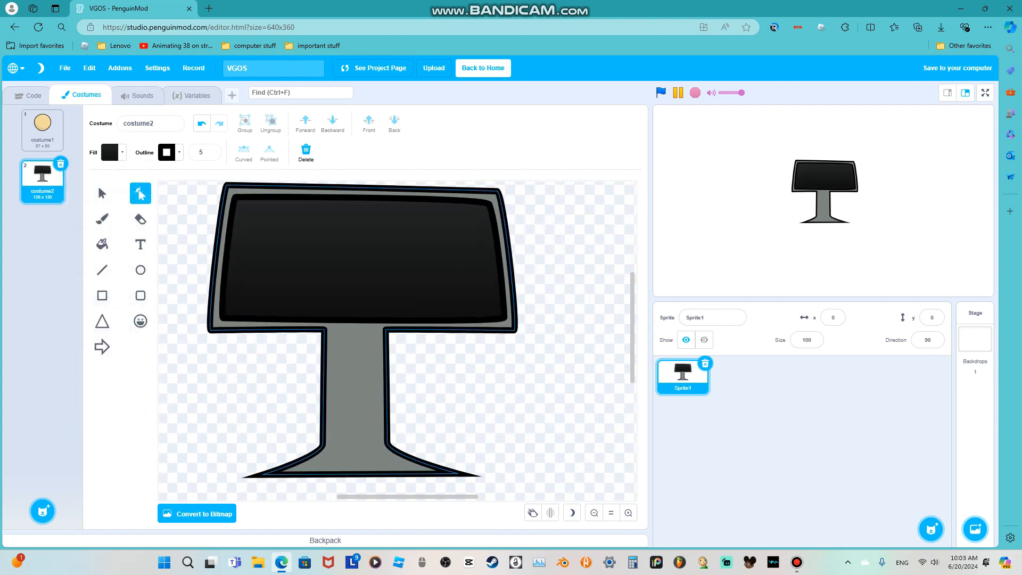
Pick up the translucent white, outline-free style of the head's highlight in costume1 for drawing an ellipse in costume2.
{"action": "left_click", "coordinate": [140, 270]}
{"action": "left_click", "coordinate": [113, 153]}
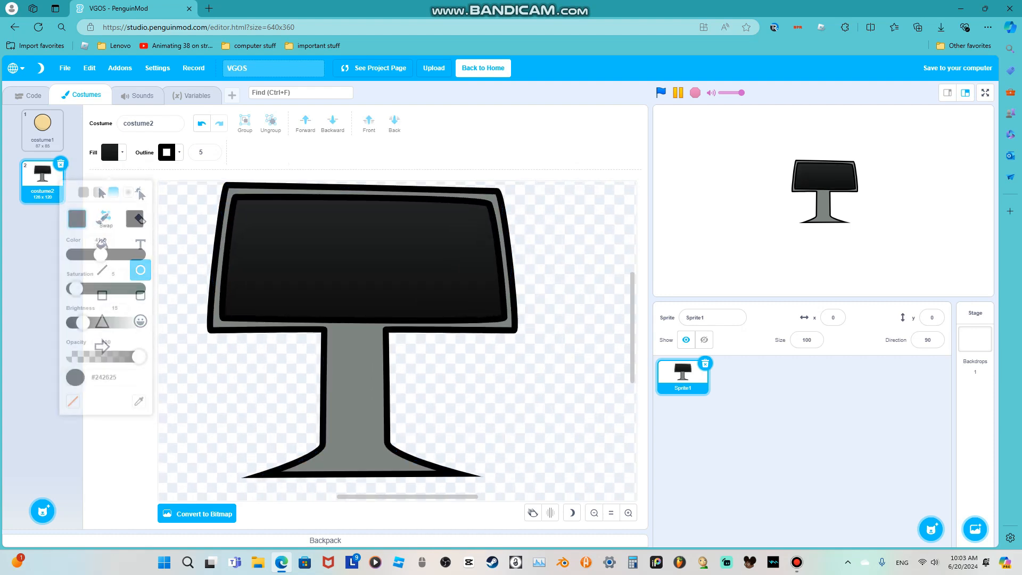
{"action": "left_click", "coordinate": [43, 128]}
{"action": "left_click", "coordinate": [141, 192]}
{"action": "left_click", "coordinate": [394, 300]}
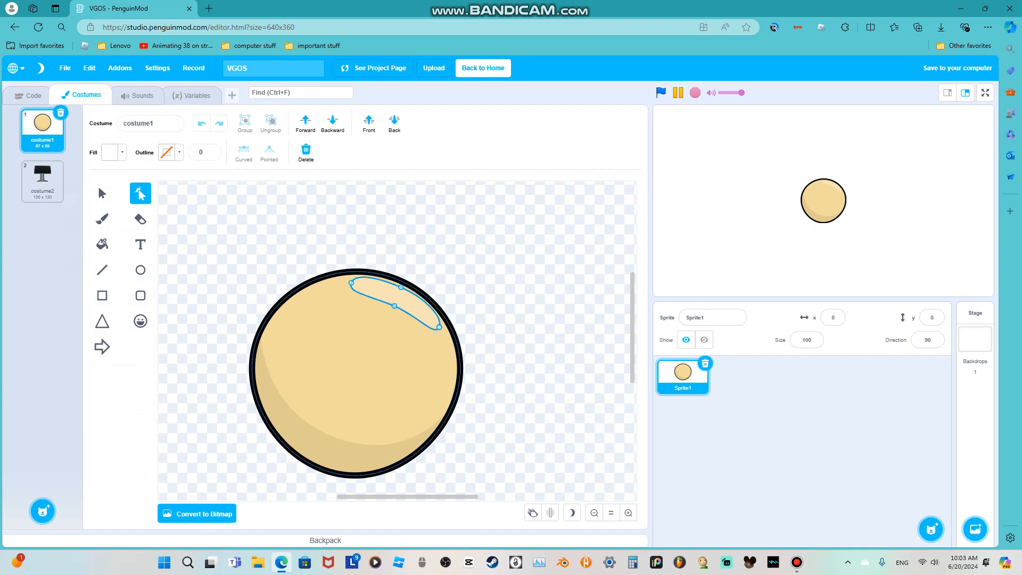
{"action": "left_click", "coordinate": [141, 270]}
{"action": "left_click", "coordinate": [43, 179]}
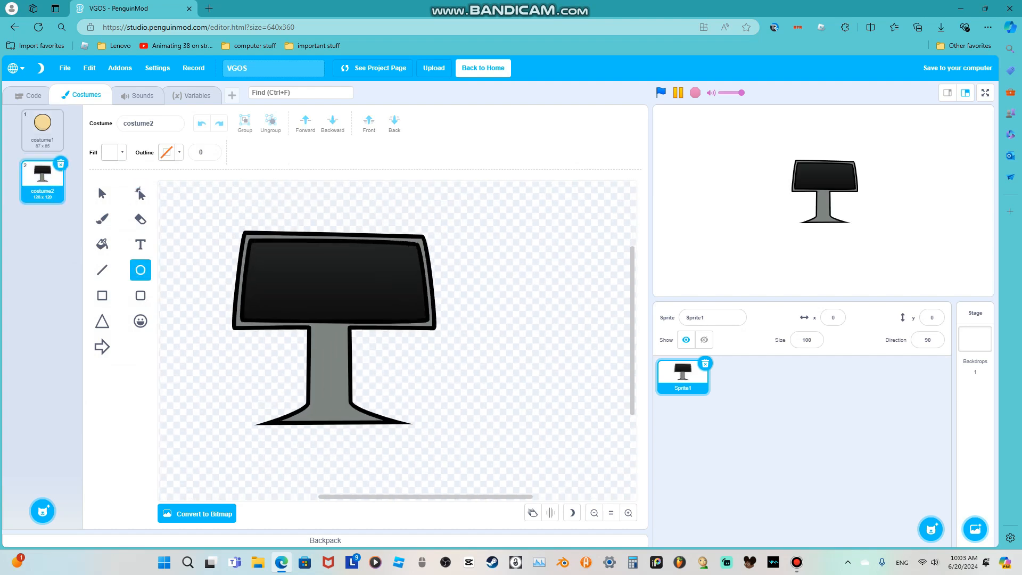
Try an ellipse highlight in the screen's upper left, reshaped into a long glare tapering along the upper edge.
{"action": "scroll", "coordinate": [235, 256], "scroll_direction": "up", "scroll_amount": 10}
{"action": "mouse_move", "coordinate": [293, 231]}
{"action": "left_mouse_down"}
{"action": "mouse_move", "coordinate": [382, 262]}
{"action": "mouse_move", "coordinate": [443, 257]}
{"action": "left_mouse_up"}
{"action": "mouse_move", "coordinate": [368, 244]}
{"action": "left_mouse_down"}
{"action": "mouse_move", "coordinate": [343, 254]}
{"action": "mouse_move", "coordinate": [332, 238]}
{"action": "mouse_move", "coordinate": [296, 225]}
{"action": "mouse_move", "coordinate": [308, 228]}
{"action": "left_mouse_up"}
{"action": "left_click", "coordinate": [140, 193]}
{"action": "left_click_drag", "start_coordinate": [342, 266], "coordinate": [328, 249]}
{"action": "left_click_drag", "start_coordinate": [417, 254], "coordinate": [486, 238]}
{"action": "double_click", "coordinate": [328, 249]}
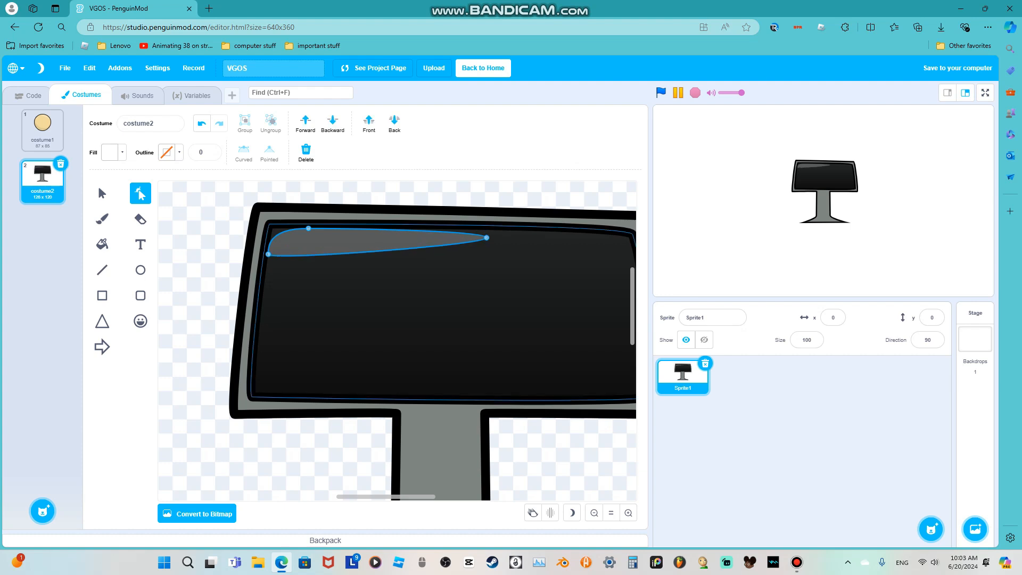
{"action": "double_click", "coordinate": [347, 253]}
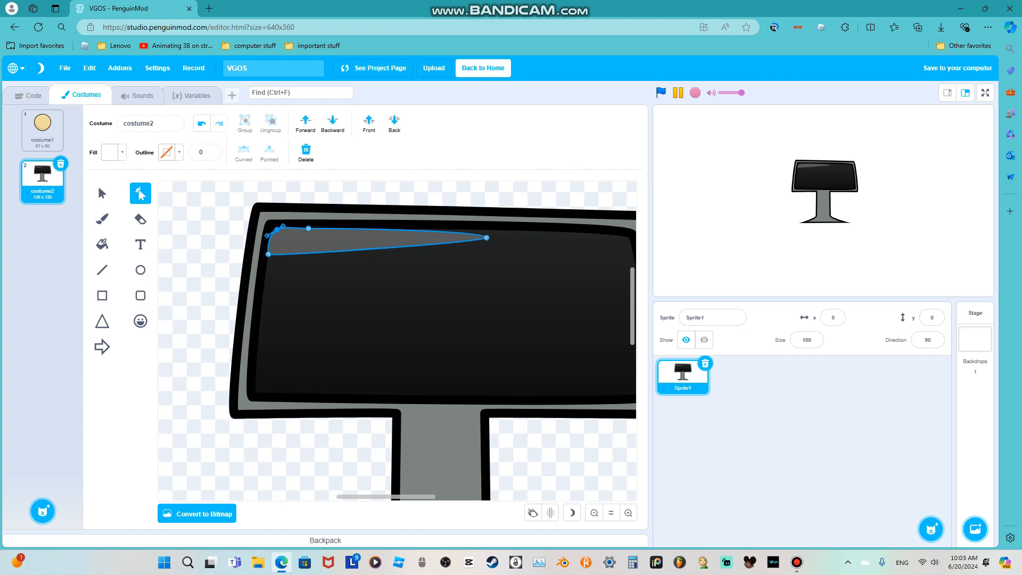
{"action": "left_click_drag", "start_coordinate": [486, 237], "coordinate": [501, 233]}
{"action": "left_click_drag", "start_coordinate": [345, 239], "coordinate": [349, 247]}
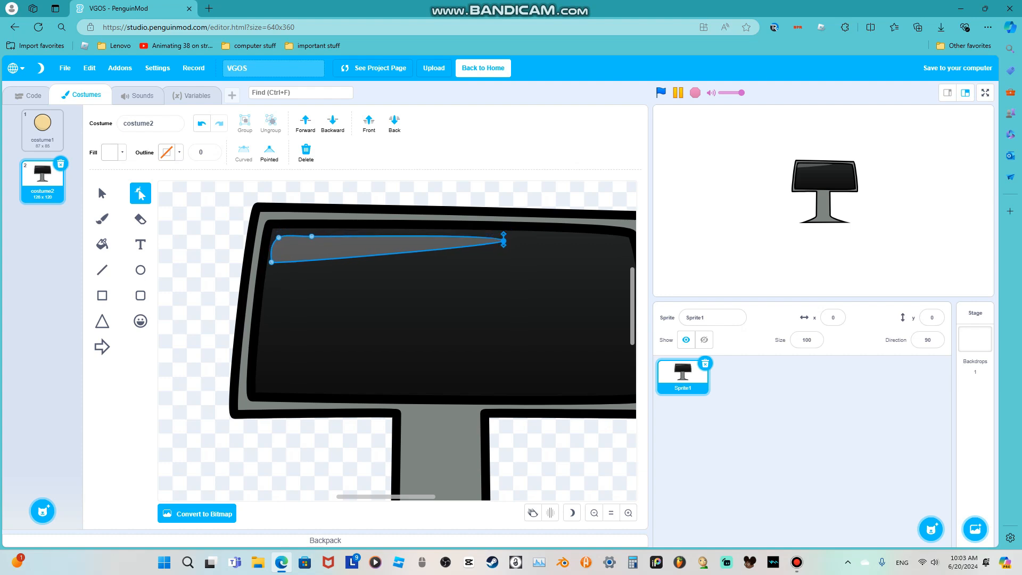
Delete the long tapered highlight from the screen.
{"action": "left_click", "coordinate": [228, 219]}
{"action": "scroll", "coordinate": [227, 220], "scroll_direction": "down", "scroll_amount": 5}
{"action": "left_click", "coordinate": [303, 239]}
{"action": "key", "text": "Delete"}
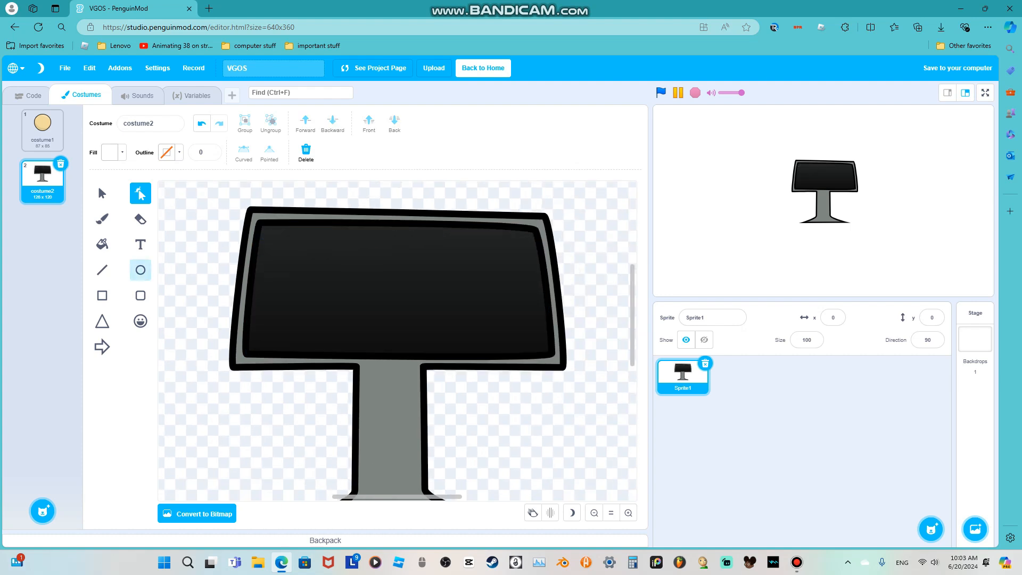
Draw a small translucent white ellipse highlight near the dark screen's upper left corner.
{"action": "left_click", "coordinate": [140, 270]}
{"action": "scroll", "coordinate": [221, 244], "scroll_direction": "up", "scroll_amount": 2}
{"action": "left_click_drag", "start_coordinate": [278, 235], "coordinate": [353, 260]}
{"action": "left_click_drag", "start_coordinate": [325, 270], "coordinate": [331, 269]}
Rotate the highlight ellipse until it lies almost level, tucked into the screen's upper left corner.
{"action": "left_click", "coordinate": [103, 193]}
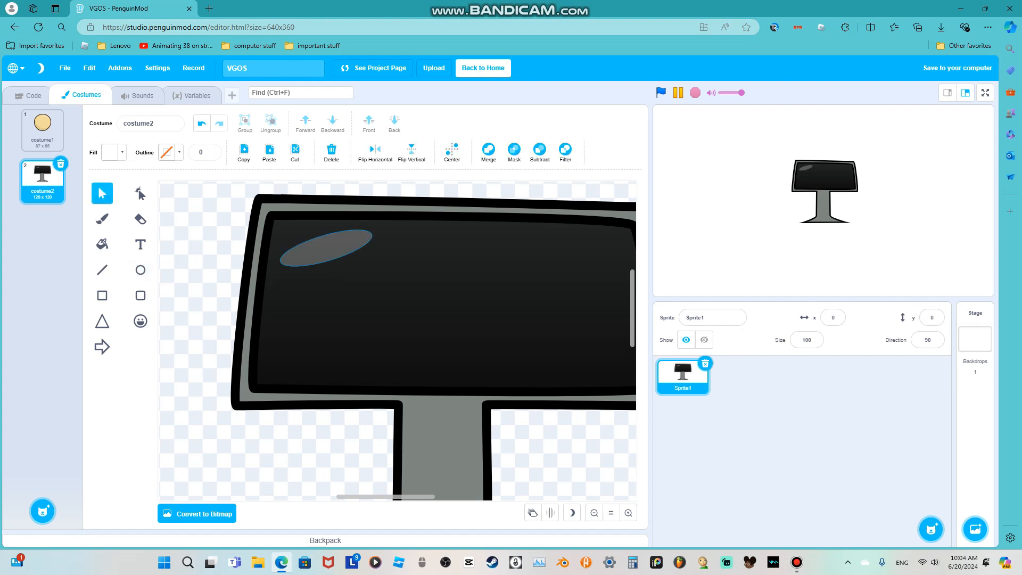
{"action": "left_click", "coordinate": [326, 249]}
{"action": "left_click_drag", "start_coordinate": [326, 230], "coordinate": [320, 259]}
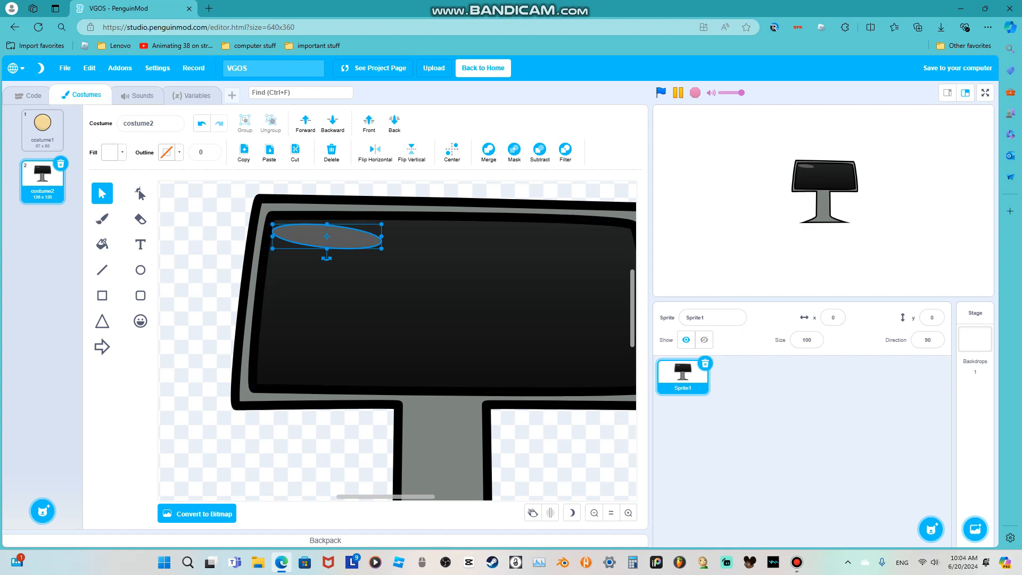
{"action": "left_click", "coordinate": [217, 226]}
{"action": "scroll", "coordinate": [262, 223], "scroll_direction": "down", "scroll_amount": 10}
{"action": "scroll", "coordinate": [266, 229], "scroll_direction": "up", "scroll_amount": 3}
{"action": "scroll", "coordinate": [419, 322], "scroll_direction": "up", "scroll_amount": 5}
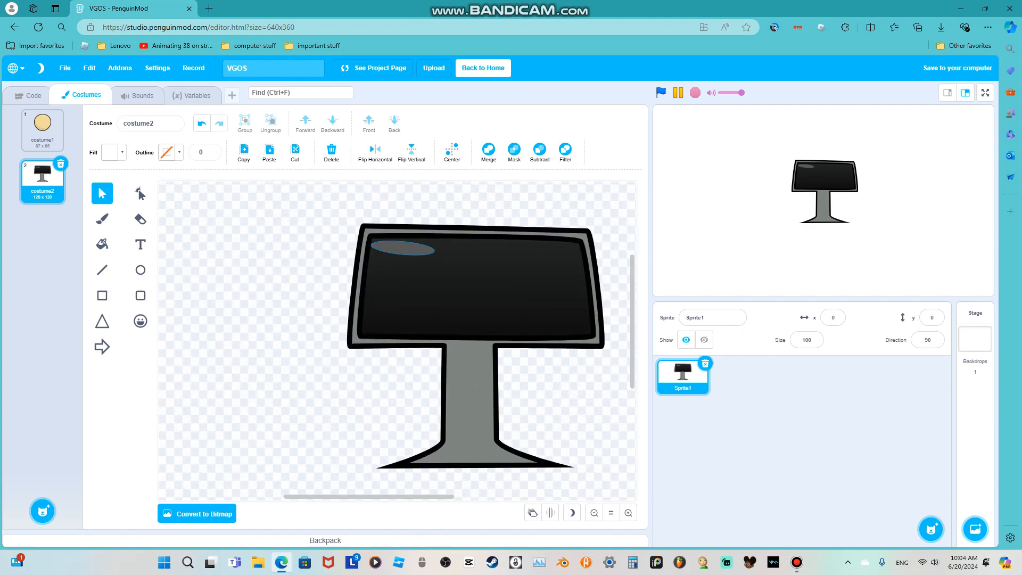
{"action": "left_click", "coordinate": [406, 248]}
{"action": "left_click_drag", "start_coordinate": [403, 263], "coordinate": [405, 264]}
Trim a front copy of the grey monitor body by erasing a diagonal band, keeping only its lower left part with the stand.
{"action": "left_click", "coordinate": [471, 372]}
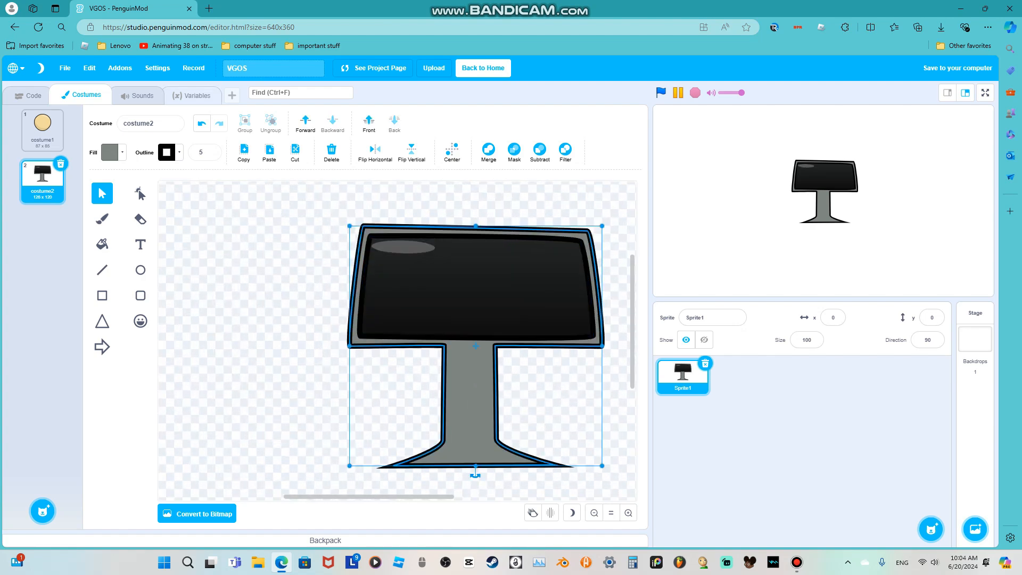
{"action": "left_click", "coordinate": [295, 152]}
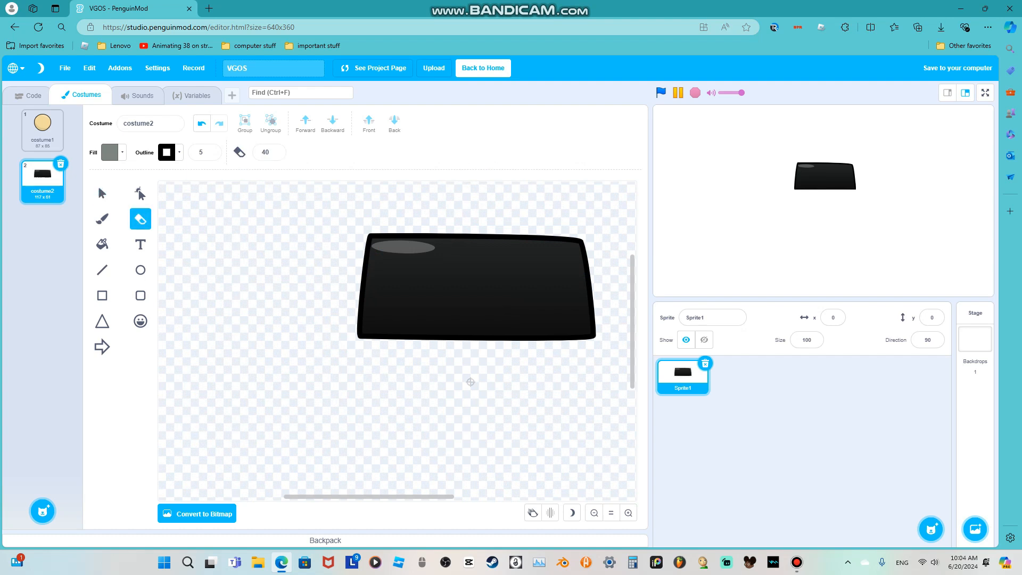
{"action": "key", "text": "ctrl+z"}
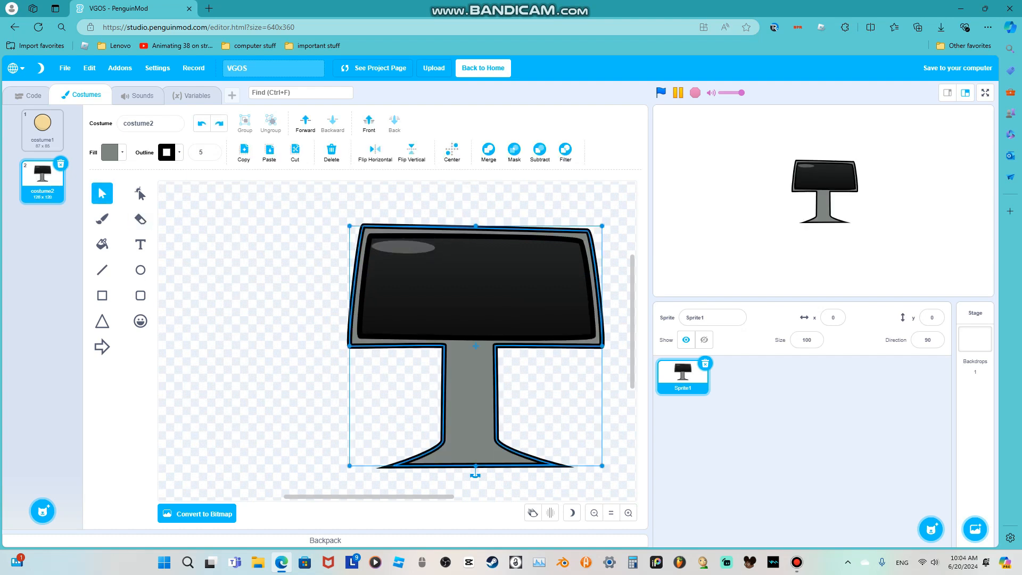
{"action": "left_click", "coordinate": [369, 123]}
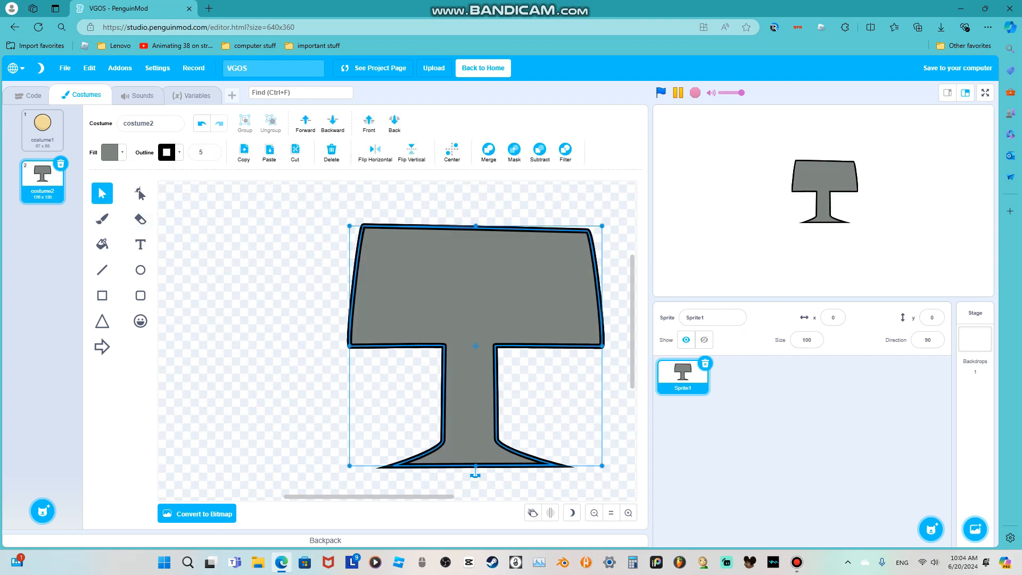
{"action": "left_click", "coordinate": [140, 218]}
{"action": "scroll", "coordinate": [520, 301], "scroll_direction": "down", "scroll_amount": 2}
{"action": "left_click_drag", "start_coordinate": [394, 257], "coordinate": [516, 289]}
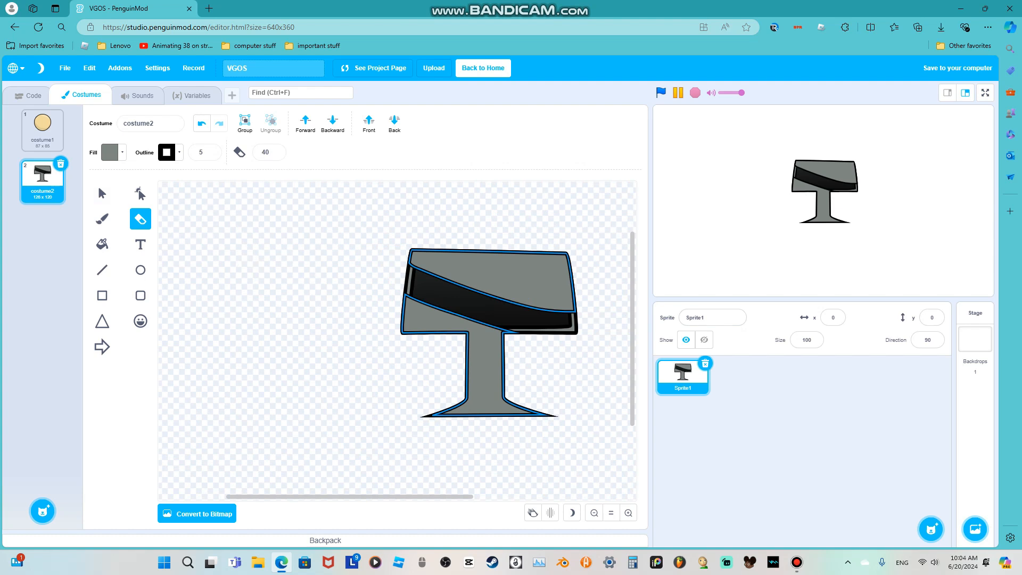
{"action": "left_click", "coordinate": [140, 193]}
{"action": "left_click", "coordinate": [485, 362]}
Fill the trimmed body copy with the head shadow's solid black at 7.8 opacity, sampled from costume1.
{"action": "left_click", "coordinate": [42, 130]}
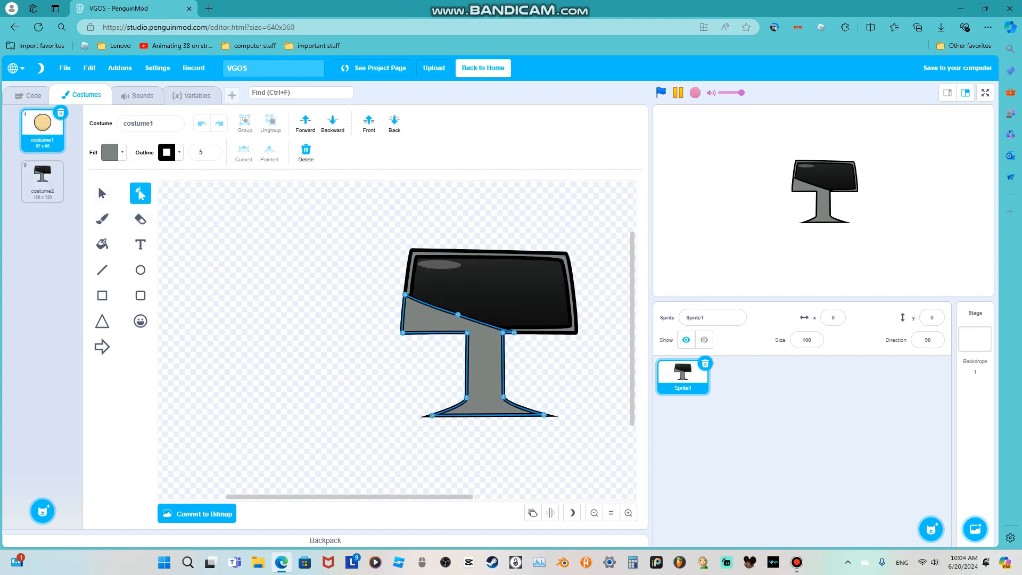
{"action": "left_click", "coordinate": [464, 400]}
{"action": "left_click", "coordinate": [102, 244]}
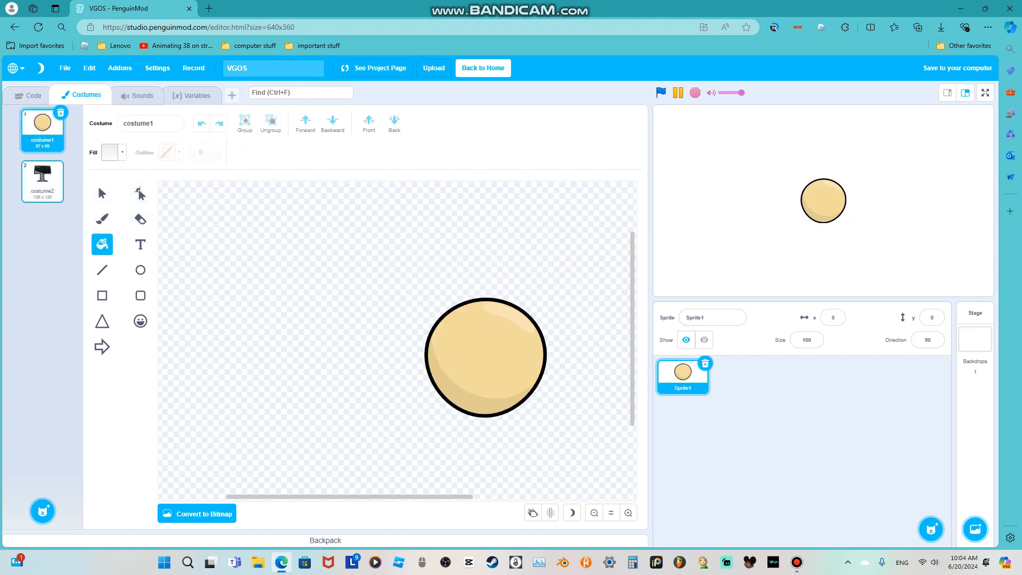
{"action": "left_click", "coordinate": [43, 181]}
{"action": "left_click", "coordinate": [110, 152]}
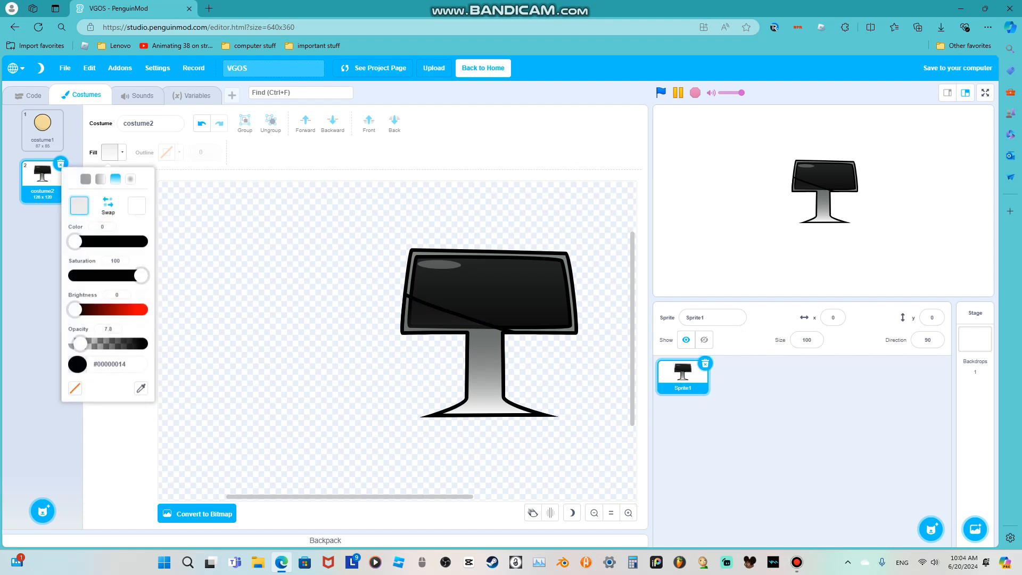
{"action": "left_click", "coordinate": [85, 179]}
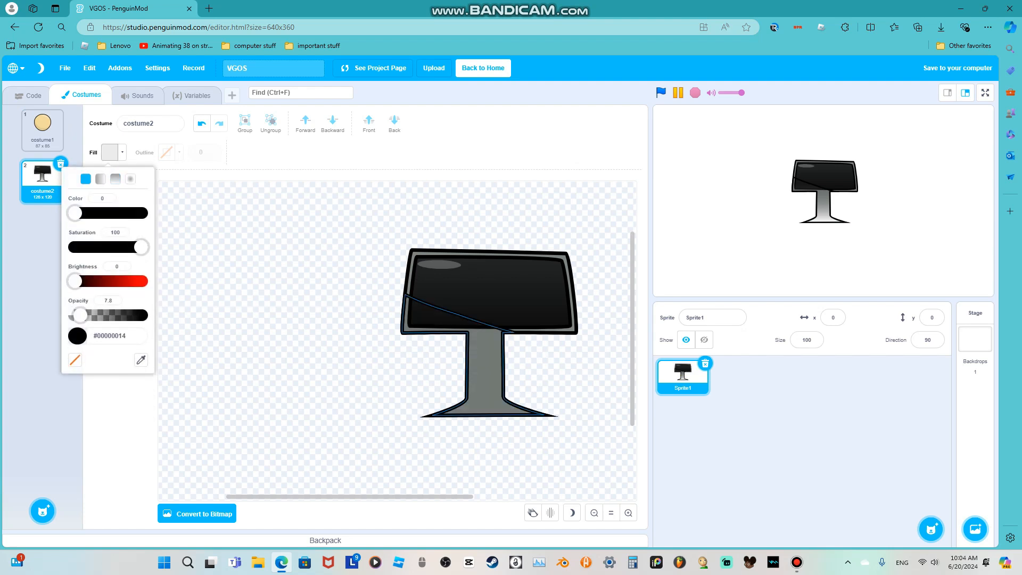
{"action": "left_click", "coordinate": [485, 372]}
Remove the outline from the translucent shading piece over the monitor.
{"action": "left_click", "coordinate": [102, 193]}
{"action": "left_click", "coordinate": [485, 370]}
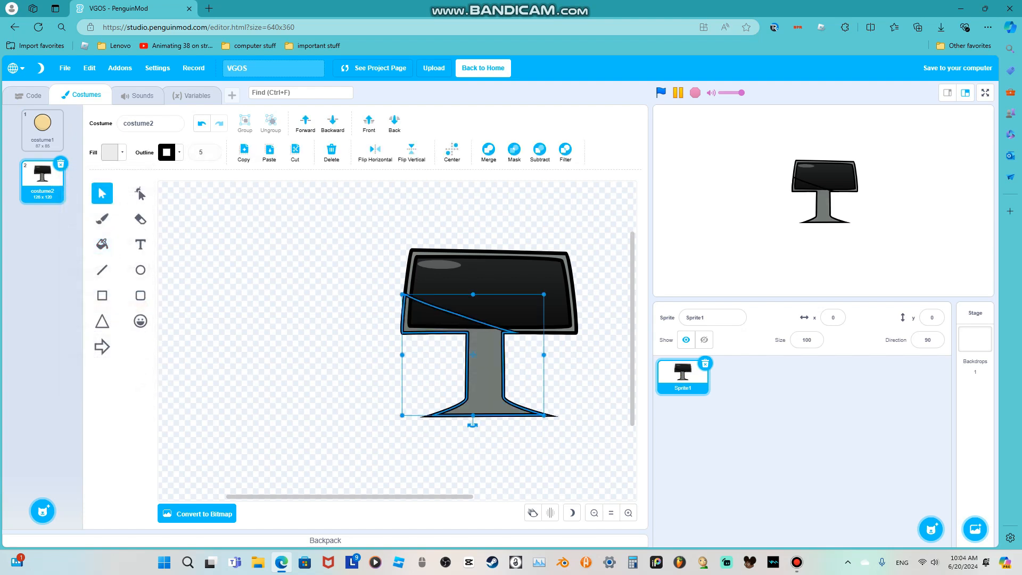
{"action": "left_click", "coordinate": [166, 152]}
{"action": "left_click", "coordinate": [126, 360]}
{"action": "left_click", "coordinate": [110, 153]}
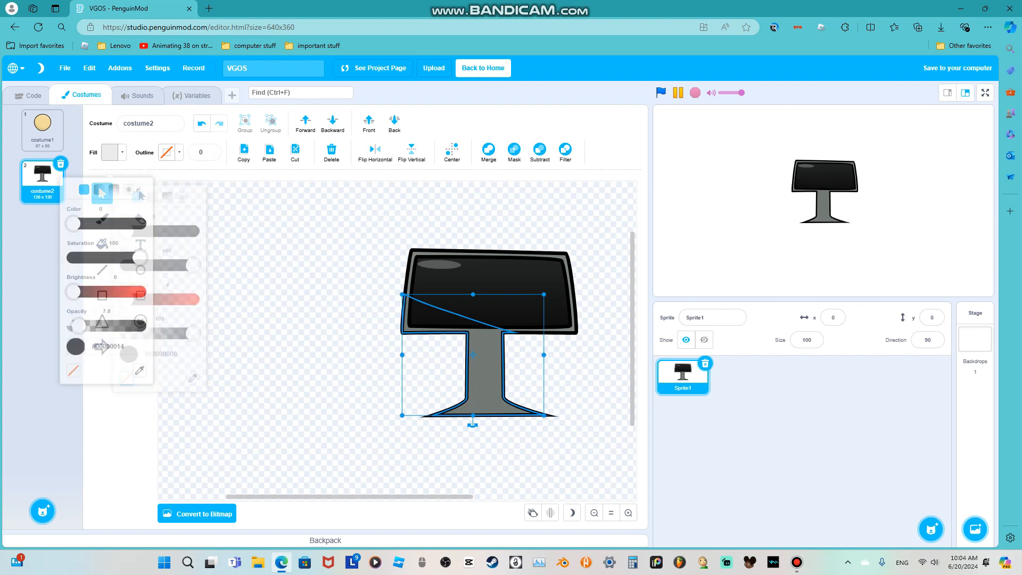
{"action": "left_click", "coordinate": [362, 373]}
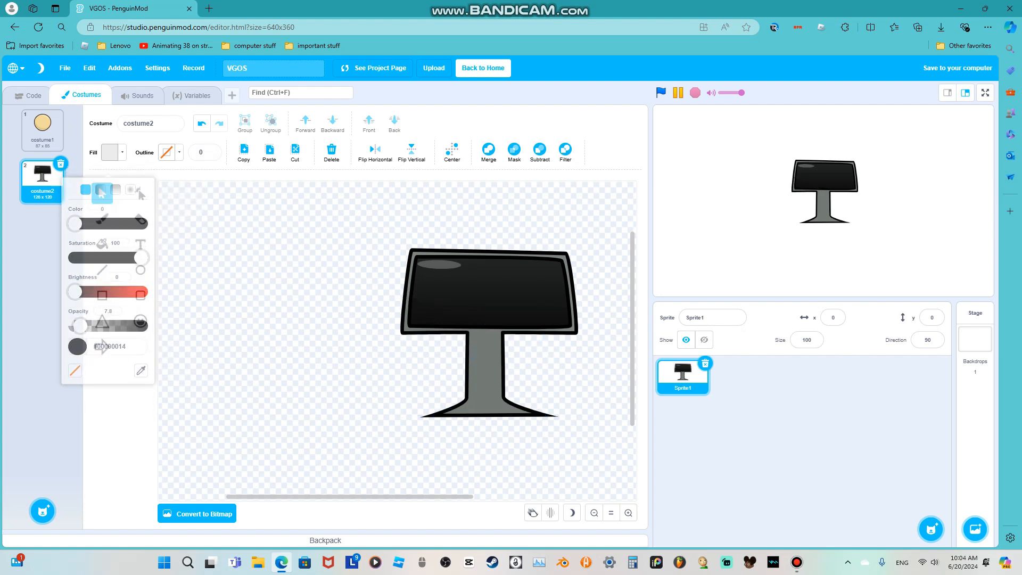
{"action": "scroll", "coordinate": [519, 362], "scroll_direction": "up", "scroll_amount": 10}
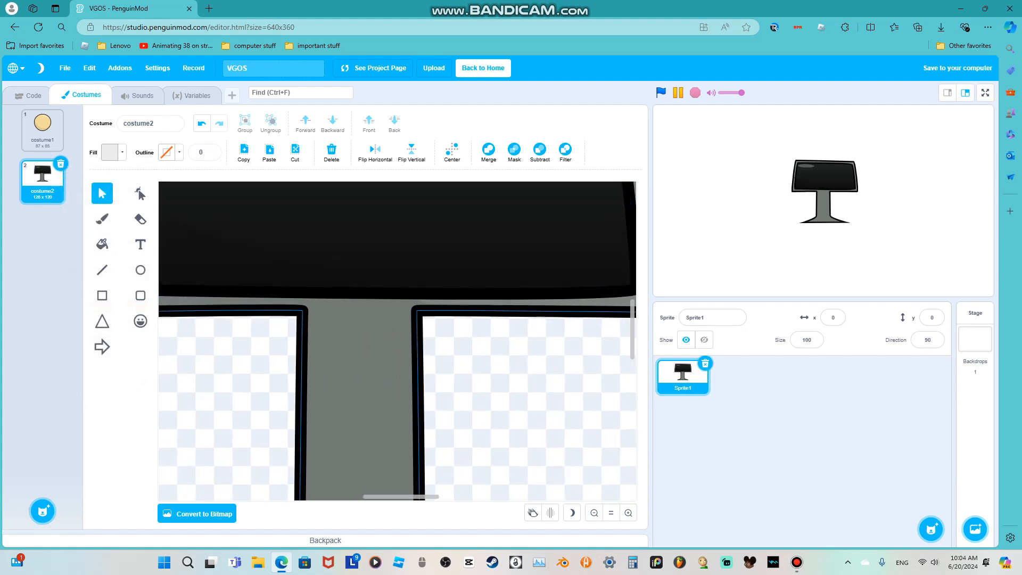
{"action": "left_click", "coordinate": [367, 346]}
{"action": "left_click", "coordinate": [369, 123]}
{"action": "scroll", "coordinate": [381, 240], "scroll_direction": "down", "scroll_amount": 8}
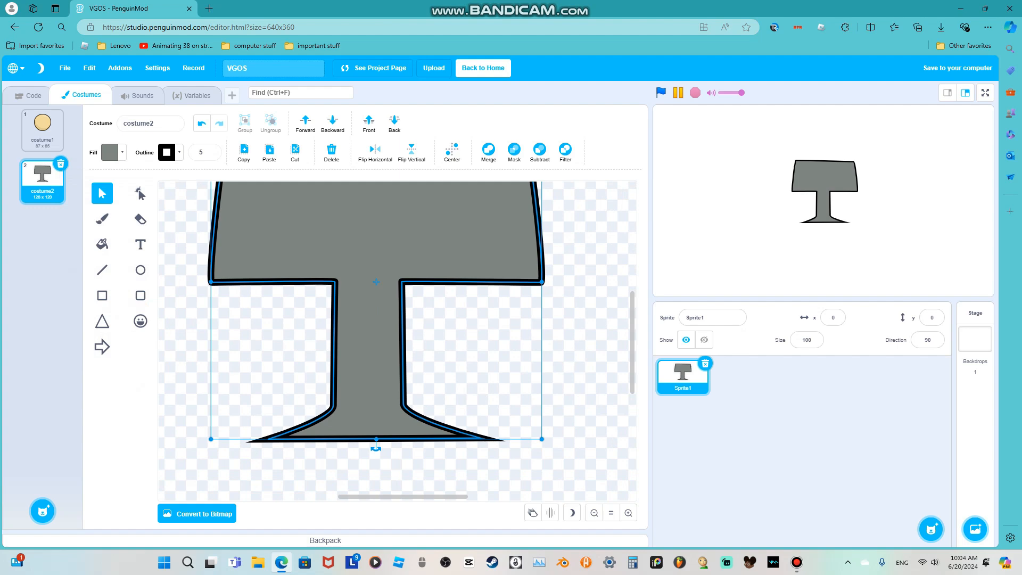
{"action": "left_click", "coordinate": [202, 123]}
Bring the dark screen and its ellipse highlight together in front of the shading piece.
{"action": "scroll", "coordinate": [341, 266], "scroll_direction": "up", "scroll_amount": 1}
{"action": "left_click", "coordinate": [325, 242]}
{"action": "left_click", "coordinate": [282, 206], "text": "shift"}
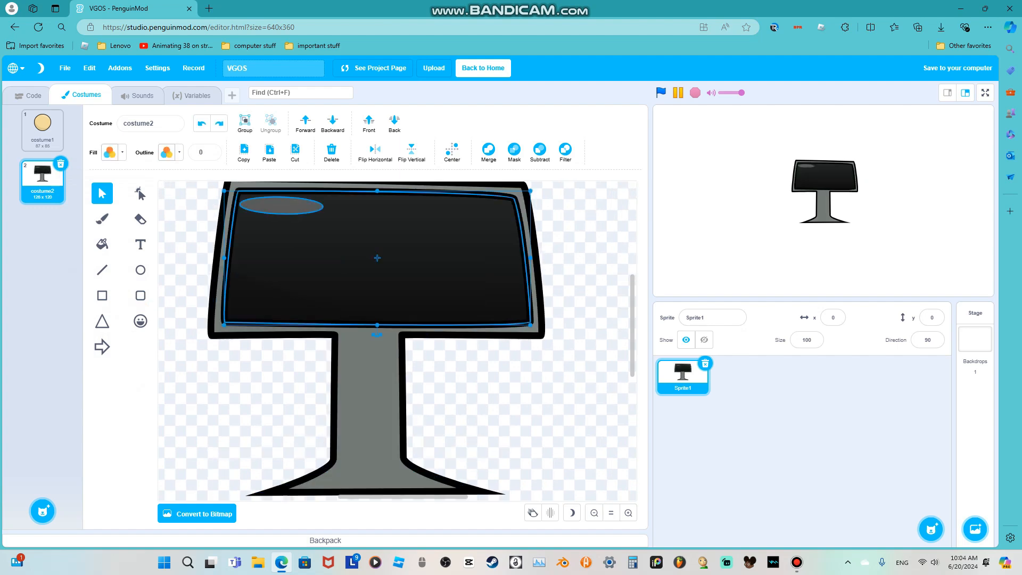
{"action": "left_click", "coordinate": [503, 409]}
{"action": "scroll", "coordinate": [503, 409], "scroll_direction": "down", "scroll_amount": 8}
{"action": "scroll", "coordinate": [442, 416], "scroll_direction": "up", "scroll_amount": 4}
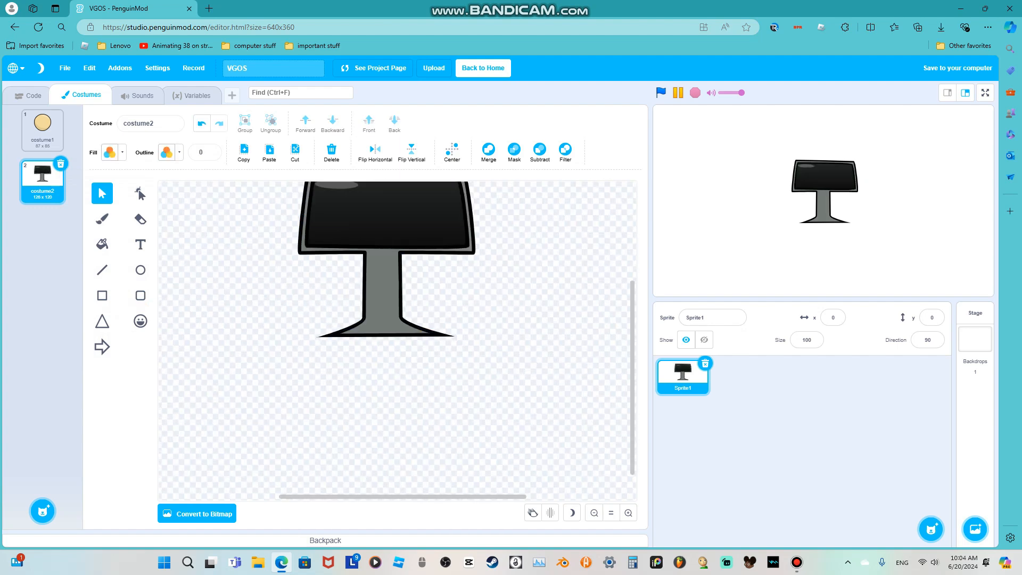
{"action": "scroll", "coordinate": [391, 195], "scroll_direction": "up", "scroll_amount": 2}
{"action": "scroll", "coordinate": [390, 194], "scroll_direction": "up", "scroll_amount": 4}
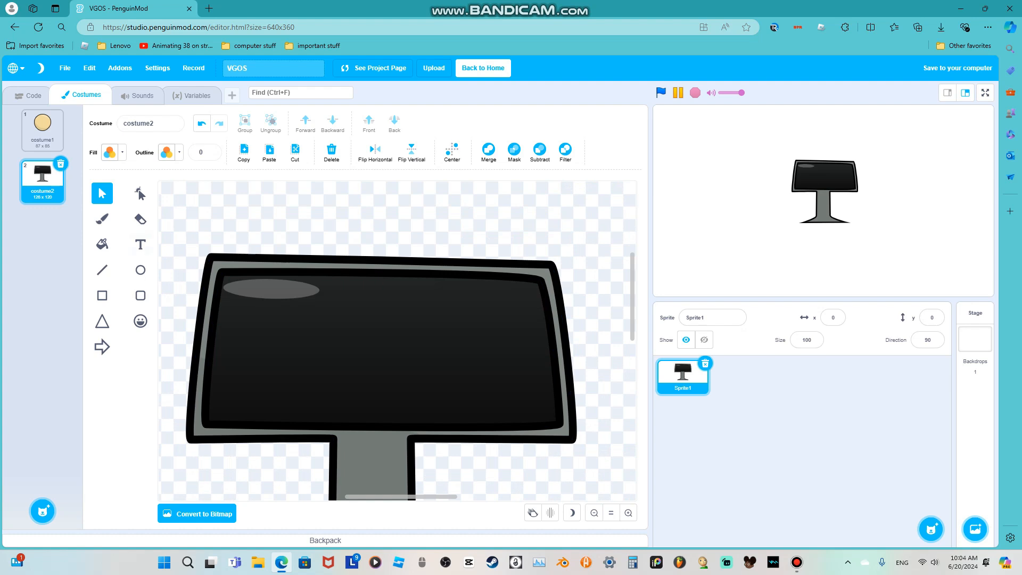
Draw a wide teal bar without an outline near the bottom of the monitor's dark screen.
{"action": "left_click", "coordinate": [141, 245]}
{"action": "left_click", "coordinate": [110, 152]}
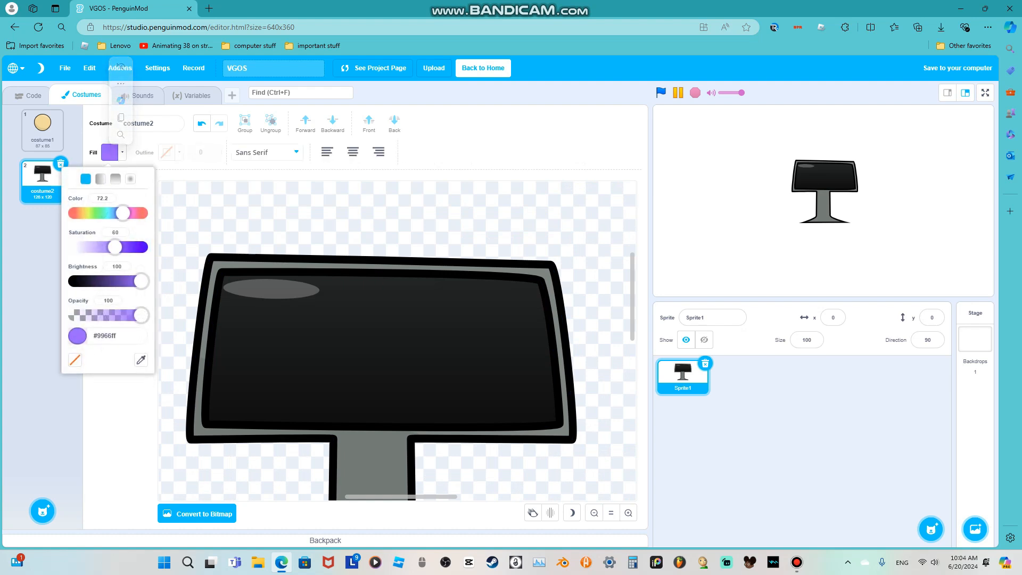
{"action": "left_click_drag", "start_coordinate": [123, 213], "coordinate": [103, 212]}
{"action": "left_click", "coordinate": [299, 266]}
{"action": "left_click", "coordinate": [102, 296]}
{"action": "mouse_move", "coordinate": [281, 396]}
{"action": "left_mouse_down"}
{"action": "mouse_move", "coordinate": [476, 424]}
{"action": "mouse_move", "coordinate": [422, 410]}
{"action": "left_mouse_up"}
{"action": "left_click_drag", "start_coordinate": [351, 403], "coordinate": [368, 400]}
{"action": "left_click", "coordinate": [256, 392]}
Add a small teal square at the bar's upper left corner and another teal rectangle above the bar.
{"action": "scroll", "coordinate": [255, 392], "scroll_direction": "up", "scroll_amount": 5}
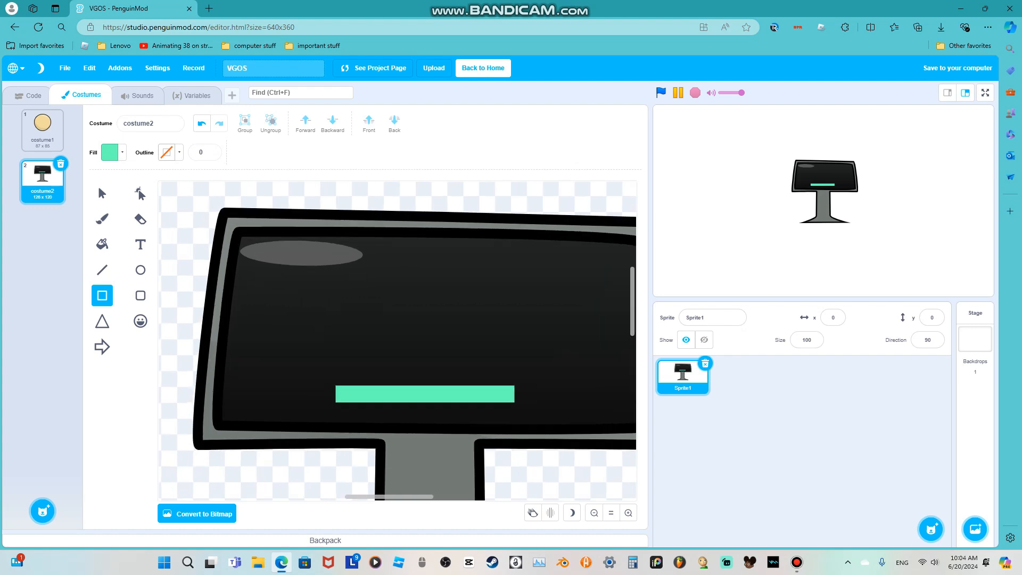
{"action": "left_click_drag", "start_coordinate": [310, 362], "coordinate": [340, 391]}
{"action": "left_click_drag", "start_coordinate": [325, 376], "coordinate": [339, 384]}
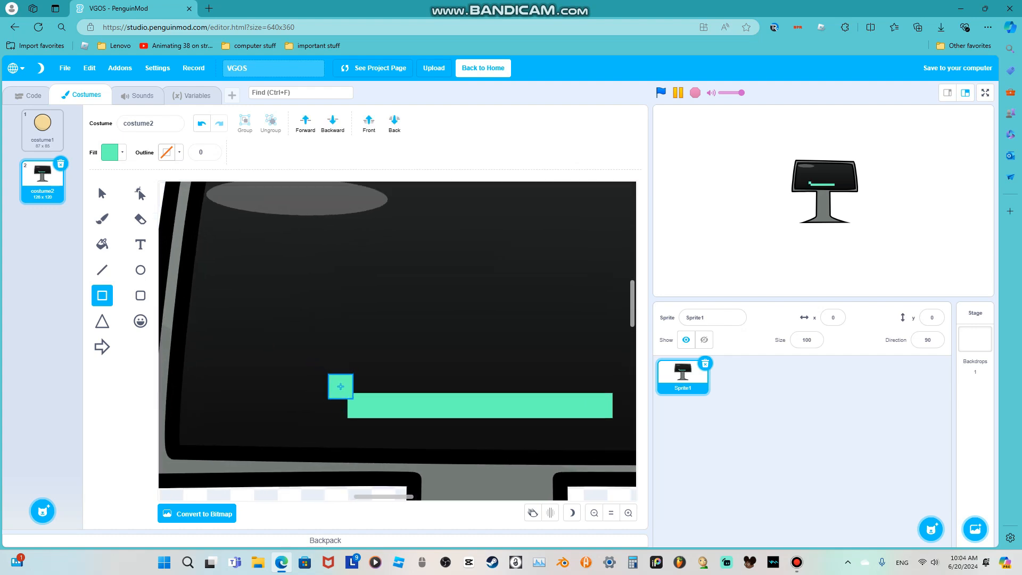
{"action": "scroll", "coordinate": [338, 386], "scroll_direction": "down", "scroll_amount": 2}
{"action": "mouse_move", "coordinate": [376, 279]}
{"action": "left_mouse_down"}
{"action": "mouse_move", "coordinate": [399, 365]}
{"action": "mouse_move", "coordinate": [476, 325]}
{"action": "mouse_move", "coordinate": [424, 322]}
{"action": "mouse_move", "coordinate": [463, 319]}
{"action": "left_mouse_up"}
Delete the teal bar and the other teal shapes from the monitor's screen.
{"action": "left_click", "coordinate": [102, 194]}
{"action": "left_click", "coordinate": [244, 152]}
{"action": "scroll", "coordinate": [437, 341], "scroll_direction": "down", "scroll_amount": 1}
{"action": "scroll", "coordinate": [428, 341], "scroll_direction": "down", "scroll_amount": 2}
{"action": "left_click", "coordinate": [537, 452]}
{"action": "scroll", "coordinate": [426, 340], "scroll_direction": "down", "scroll_amount": 1}
{"action": "key", "text": "Delete"}
{"action": "left_click", "coordinate": [448, 352]}
{"action": "key", "text": "Delete"}
{"action": "left_click", "coordinate": [398, 344]}
{"action": "key", "text": "Delete"}
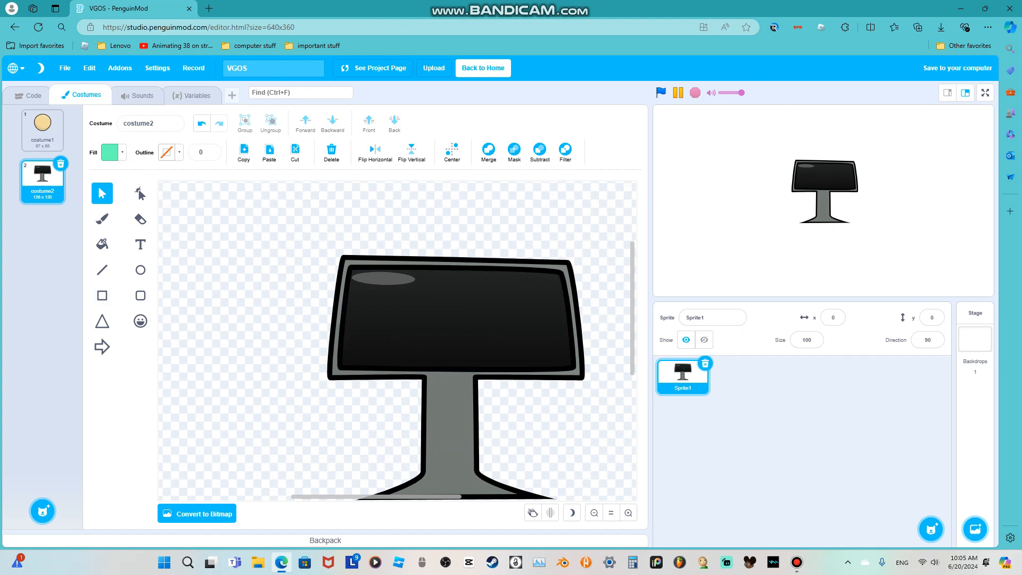
Move the entire monitor drawing down towards the canvas centre, and switch to costume1.
{"action": "scroll", "coordinate": [396, 341], "scroll_direction": "down", "scroll_amount": 4}
{"action": "key", "text": "ctrl+a"}
{"action": "mouse_move", "coordinate": [428, 288]}
{"action": "left_mouse_down"}
{"action": "mouse_move", "coordinate": [451, 317]}
{"action": "mouse_move", "coordinate": [433, 317]}
{"action": "left_mouse_up"}
{"action": "left_click", "coordinate": [43, 128]}
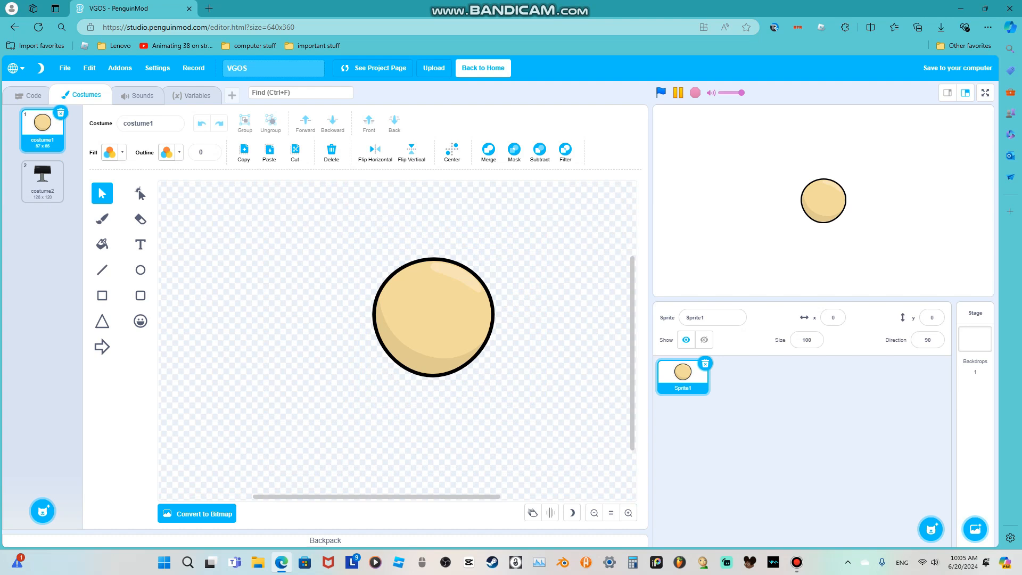
{"action": "left_click", "coordinate": [797, 562]}
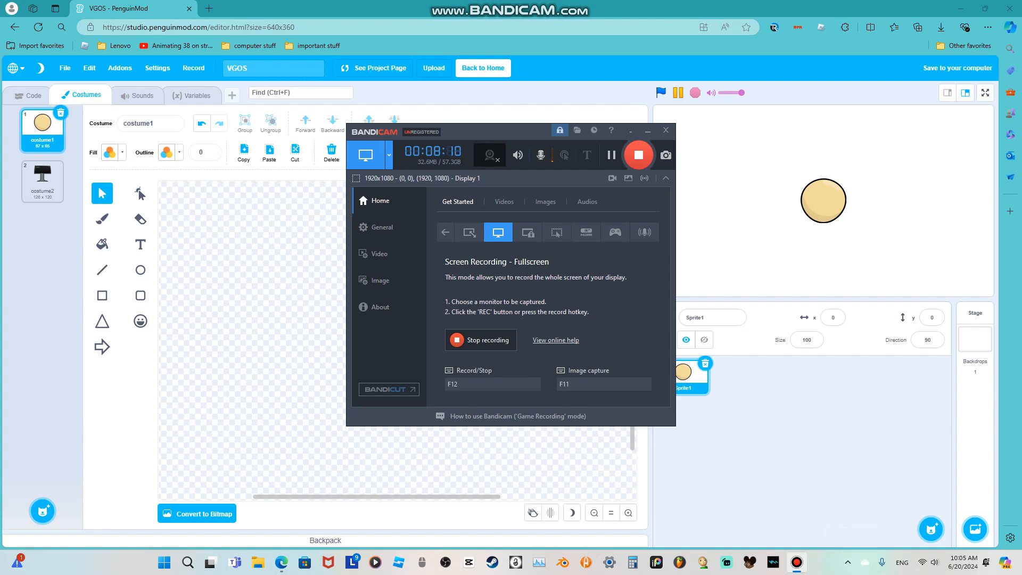
{"action": "left_click", "coordinate": [648, 131]}
Set the brush to a solid black fill with size 3.
{"action": "scroll", "coordinate": [453, 315], "scroll_direction": "up", "scroll_amount": 10}
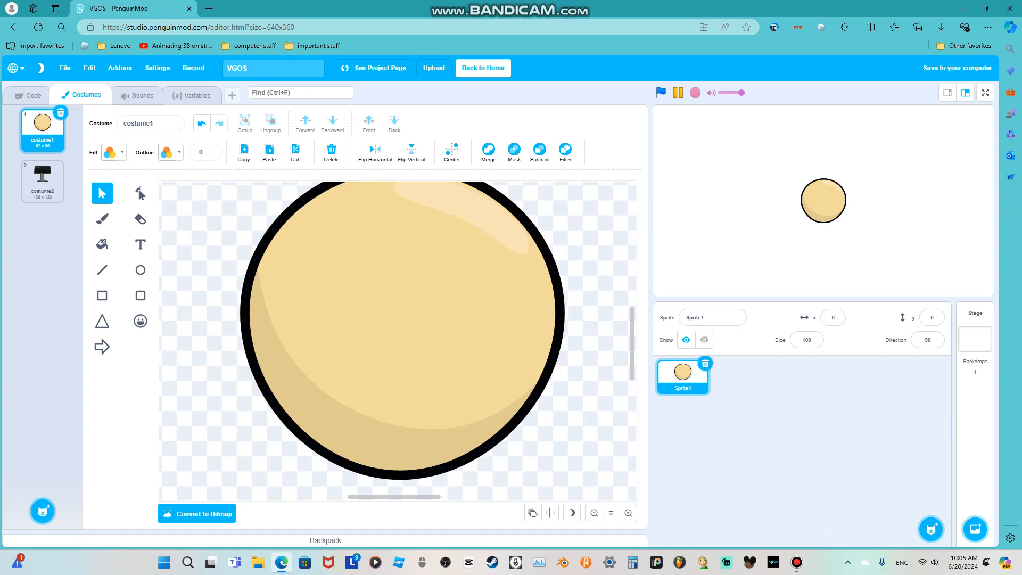
{"action": "left_click", "coordinate": [103, 219]}
{"action": "left_click", "coordinate": [110, 153]}
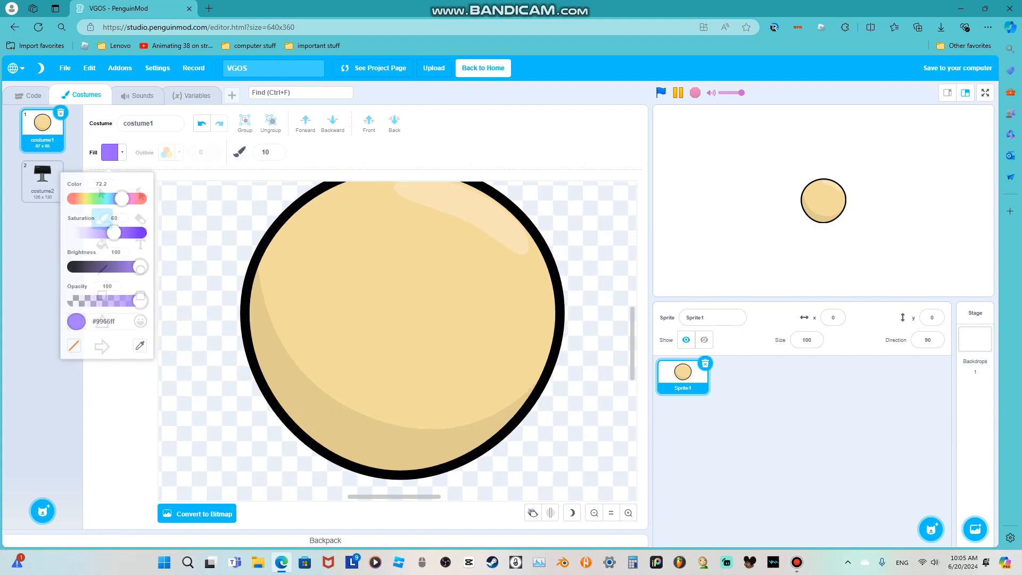
{"action": "left_click_drag", "start_coordinate": [141, 261], "coordinate": [75, 261]}
{"action": "double_click", "coordinate": [265, 153]}
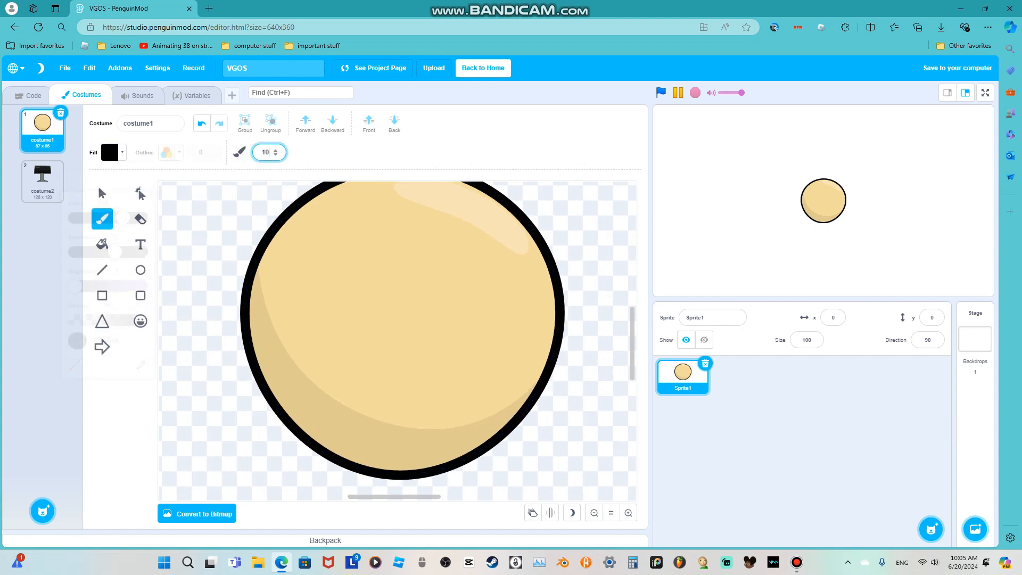
{"action": "type", "text": "4"}
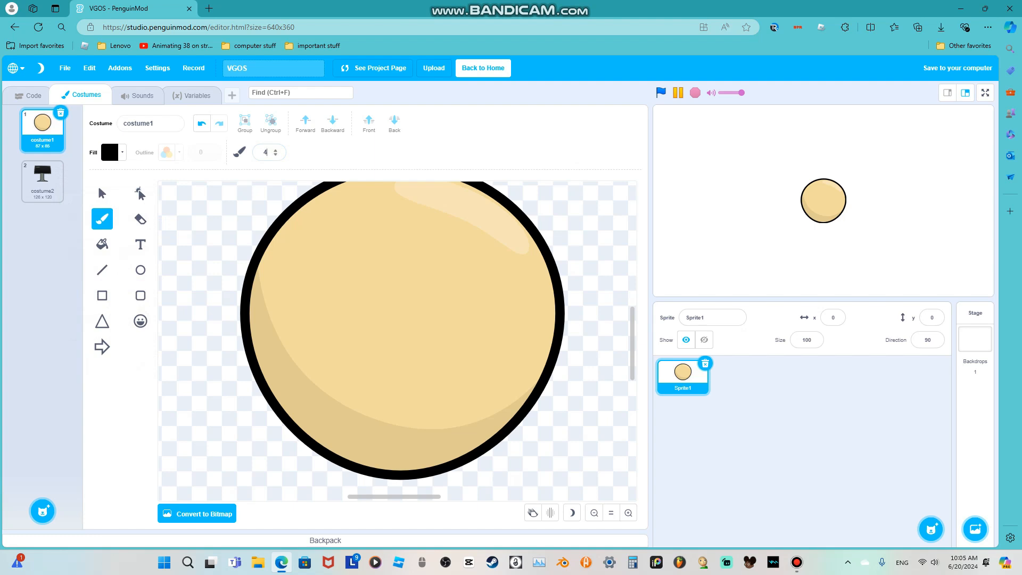
{"action": "scroll", "coordinate": [392, 306], "scroll_direction": "up", "scroll_amount": 5}
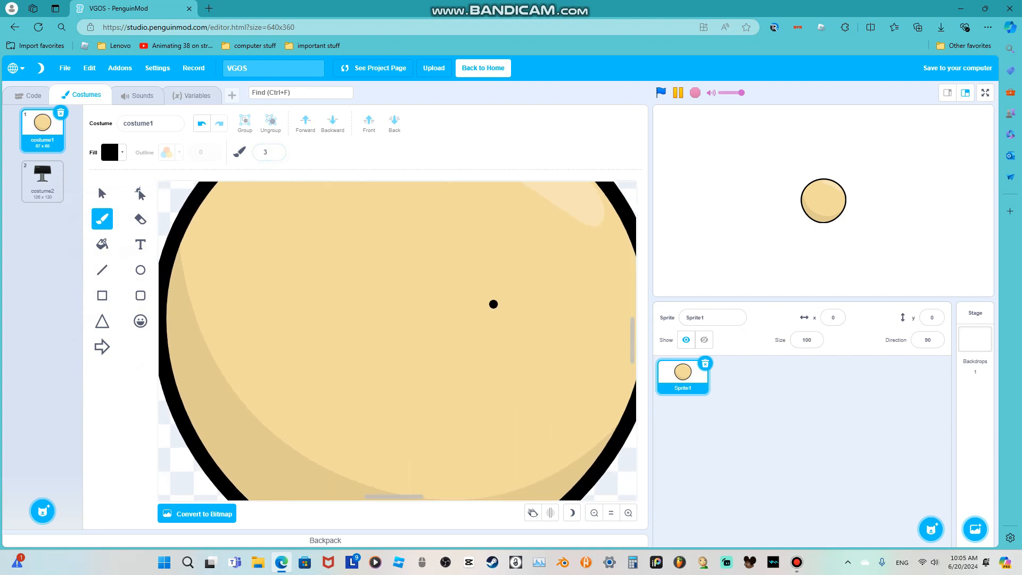
Try to paint a freehand oval eye outline on the tan head with the brush.
{"action": "mouse_move", "coordinate": [481, 303]}
{"action": "left_mouse_down"}
{"action": "mouse_move", "coordinate": [468, 221]}
{"action": "mouse_move", "coordinate": [501, 290]}
{"action": "left_mouse_up"}
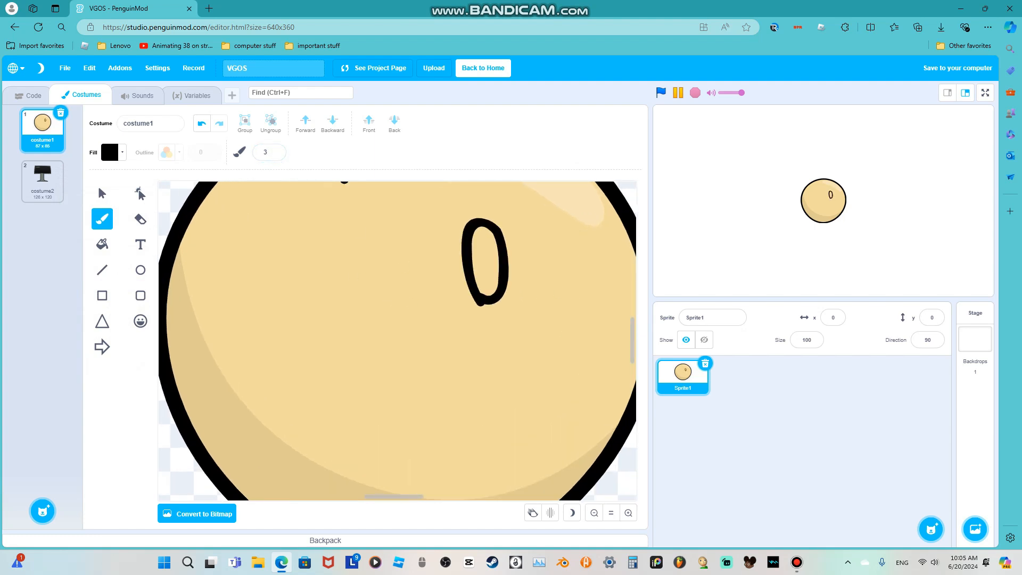
{"action": "key", "text": "ctrl+z"}
{"action": "left_click_drag", "start_coordinate": [442, 251], "coordinate": [450, 307]}
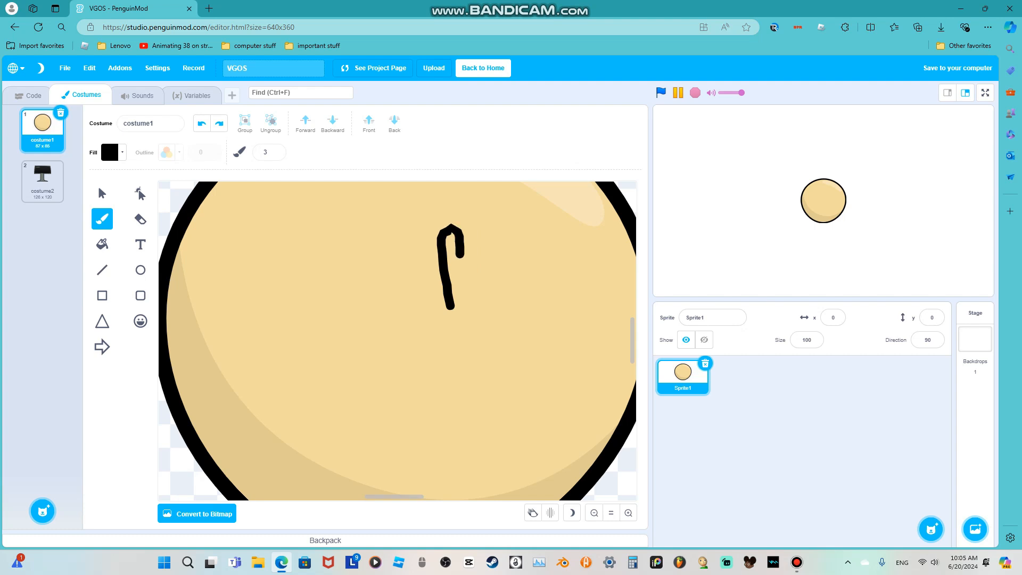
{"action": "left_click_drag", "start_coordinate": [459, 256], "coordinate": [465, 305]}
{"action": "key", "text": "ctrl+z"}
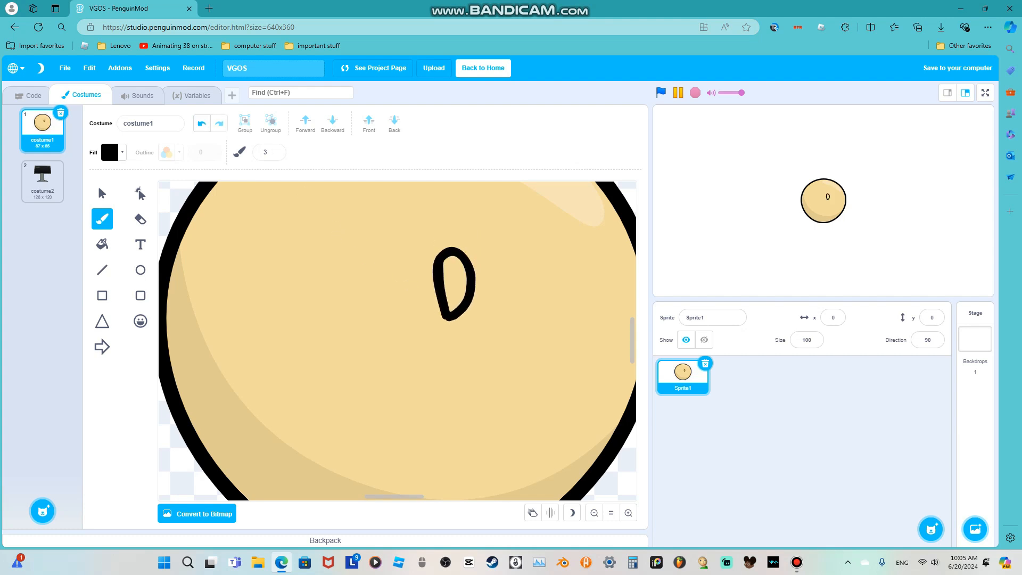
{"action": "key", "text": "ctrl+z"}
Draw a tall solid black ellipse as the right eye and place a matching copy as the left eye.
{"action": "left_click", "coordinate": [140, 270]}
{"action": "mouse_move", "coordinate": [451, 268]}
{"action": "left_mouse_down"}
{"action": "mouse_move", "coordinate": [477, 320]}
{"action": "mouse_move", "coordinate": [483, 296]}
{"action": "mouse_move", "coordinate": [471, 296]}
{"action": "left_mouse_up"}
{"action": "left_click", "coordinate": [102, 193]}
{"action": "left_click_drag", "start_coordinate": [496, 328], "coordinate": [414, 366]}
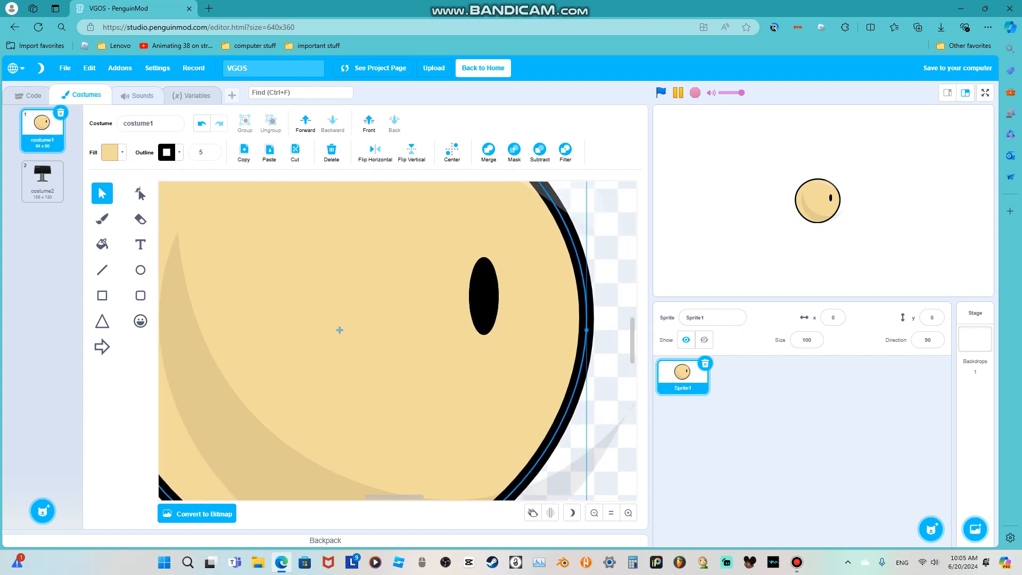
{"action": "left_click", "coordinate": [202, 124]}
{"action": "left_click_drag", "start_coordinate": [484, 296], "coordinate": [367, 294]}
Paint a curved black eyebrow above the left eye and a wide smile below the eyes.
{"action": "key", "text": "b"}
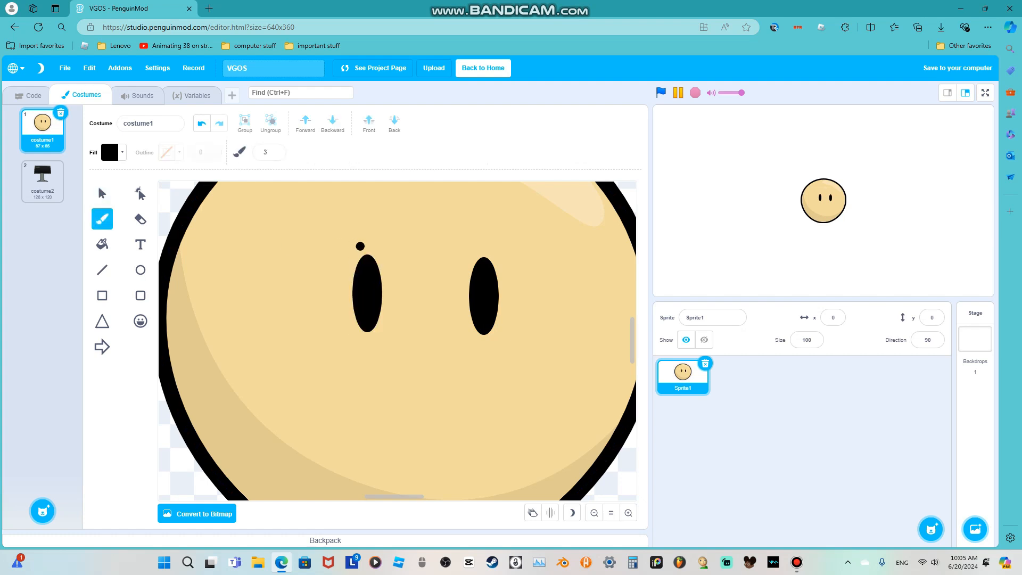
{"action": "left_click_drag", "start_coordinate": [339, 242], "coordinate": [381, 198]}
{"action": "left_click_drag", "start_coordinate": [333, 378], "coordinate": [407, 411]}
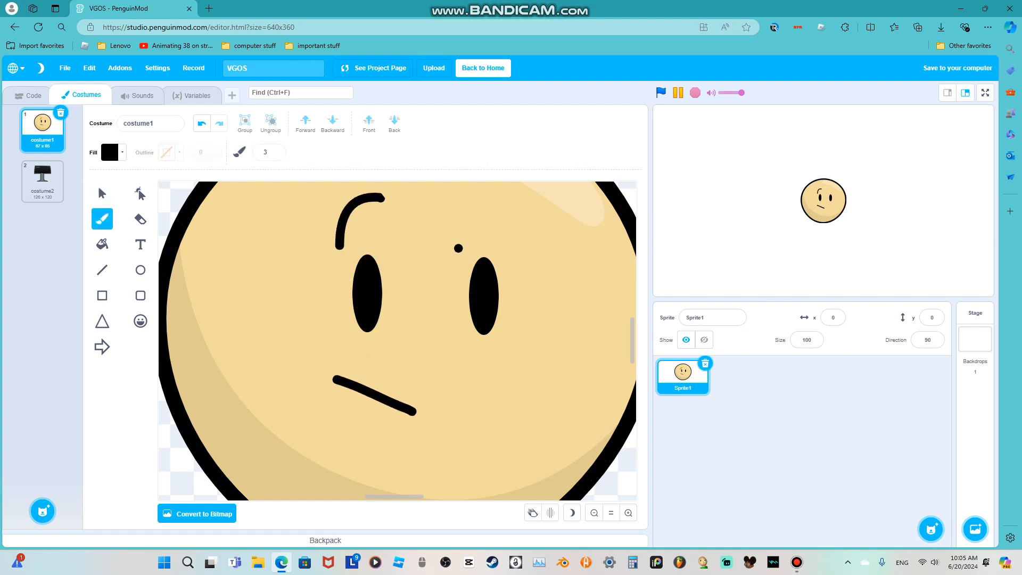
{"action": "key", "text": "ctrl+z"}
{"action": "mouse_move", "coordinate": [311, 353]}
{"action": "left_mouse_down"}
{"action": "mouse_move", "coordinate": [354, 422]}
{"action": "mouse_move", "coordinate": [470, 442]}
{"action": "left_mouse_up"}
Paint a thin curved arm ending in a small raised hand on the head's right side.
{"action": "scroll", "coordinate": [310, 399], "scroll_direction": "down", "scroll_amount": 3}
{"action": "scroll", "coordinate": [515, 427], "scroll_direction": "up", "scroll_amount": 3}
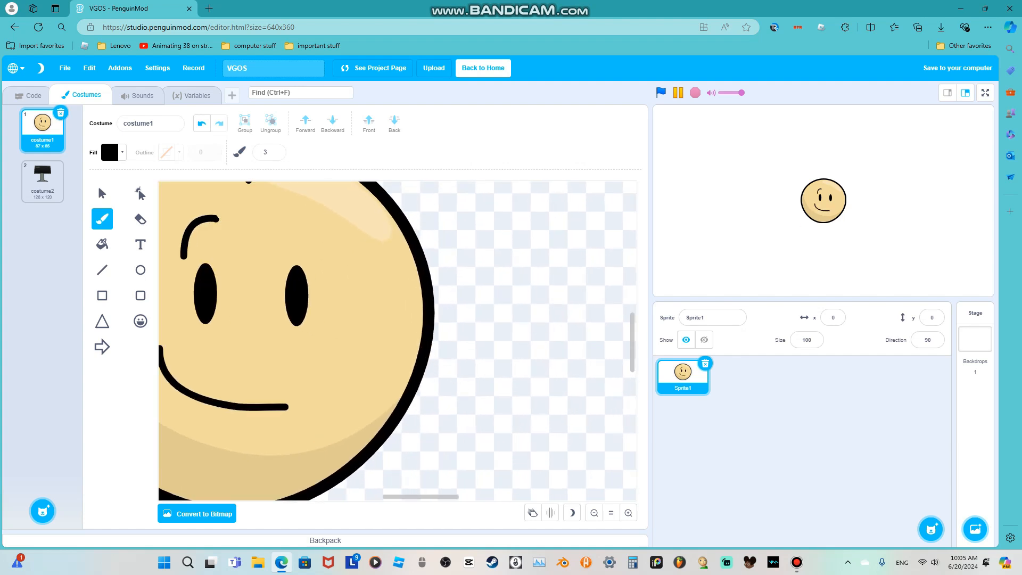
{"action": "scroll", "coordinate": [421, 339], "scroll_direction": "down", "scroll_amount": 3}
{"action": "scroll", "coordinate": [534, 277], "scroll_direction": "up", "scroll_amount": 2}
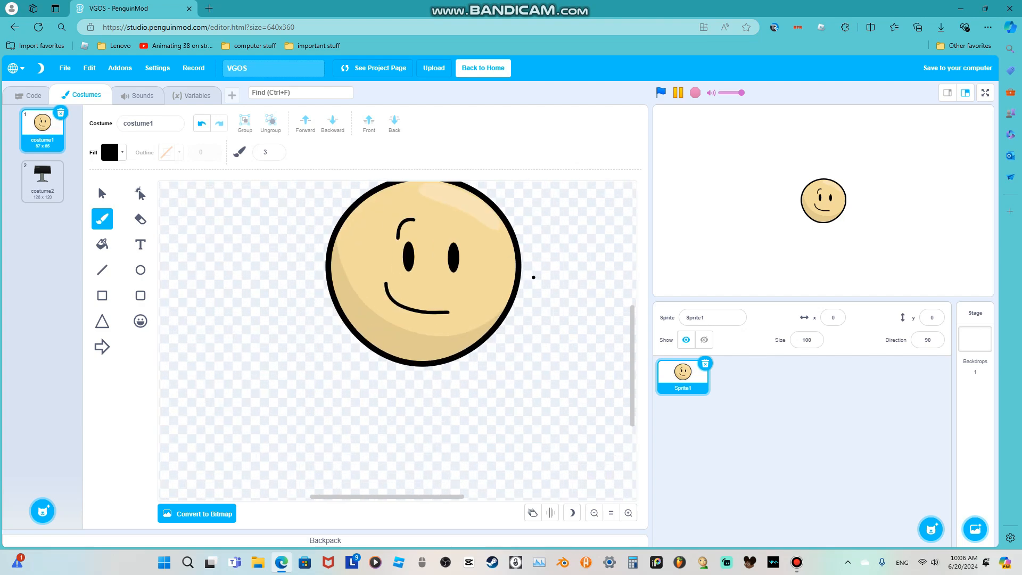
{"action": "left_click_drag", "start_coordinate": [508, 334], "coordinate": [562, 308]}
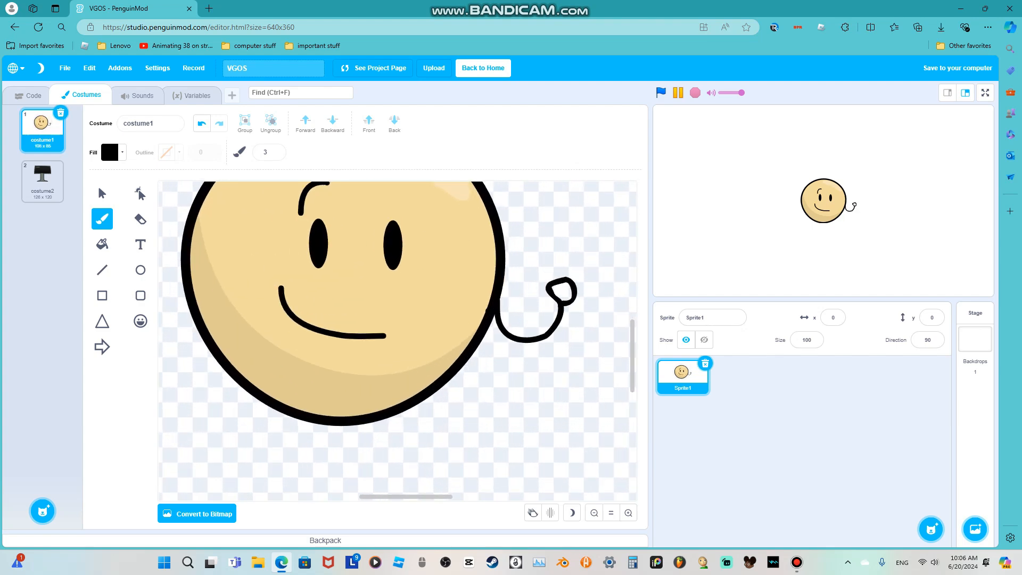
Paint a bent arm on the head's left side, with its hand resting against the lower edge of the body.
{"action": "scroll", "coordinate": [451, 322], "scroll_direction": "down", "scroll_amount": 4}
{"action": "scroll", "coordinate": [336, 321], "scroll_direction": "up", "scroll_amount": 4}
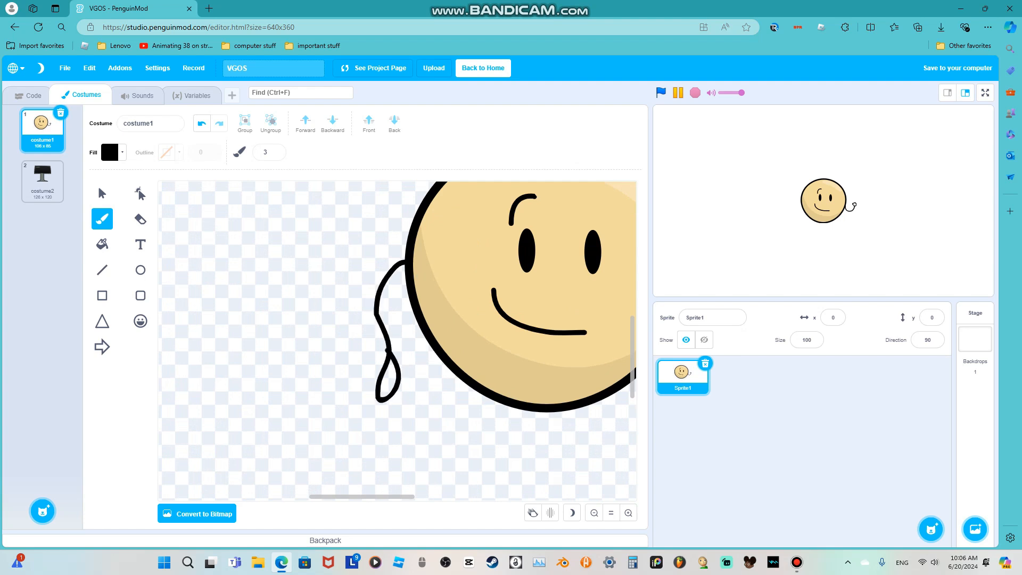
{"action": "key", "text": "ctrl+z"}
{"action": "scroll", "coordinate": [368, 264], "scroll_direction": "up", "scroll_amount": 1}
{"action": "mouse_move", "coordinate": [424, 254]}
{"action": "left_mouse_down"}
{"action": "mouse_move", "coordinate": [373, 281]}
{"action": "mouse_move", "coordinate": [467, 403]}
{"action": "left_mouse_up"}
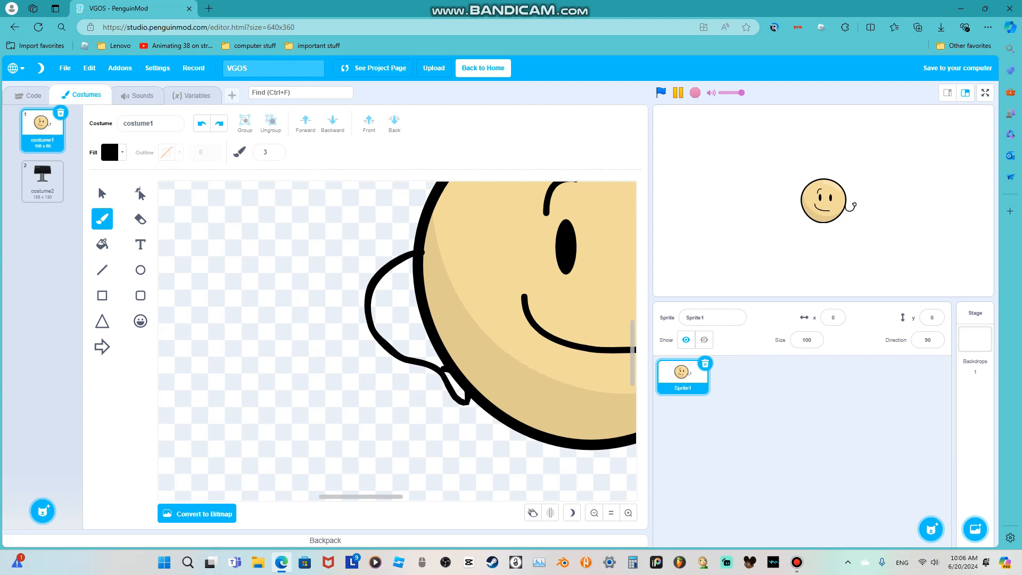
Fill the insides of both hands with solid black.
{"action": "key", "text": "f"}
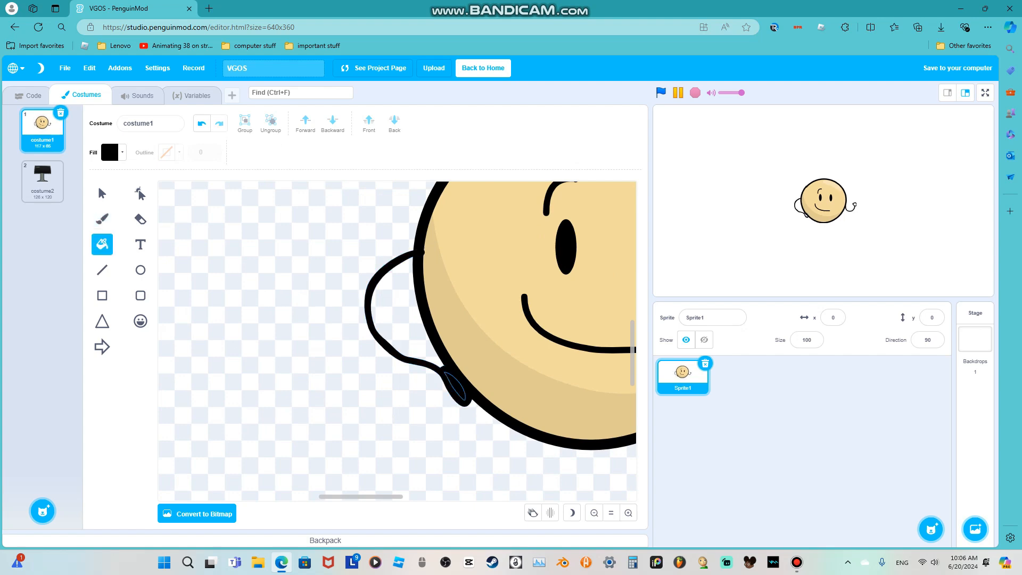
{"action": "left_click", "coordinate": [456, 387]}
{"action": "scroll", "coordinate": [450, 389], "scroll_direction": "down", "scroll_amount": 5}
{"action": "scroll", "coordinate": [447, 348], "scroll_direction": "up", "scroll_amount": 3}
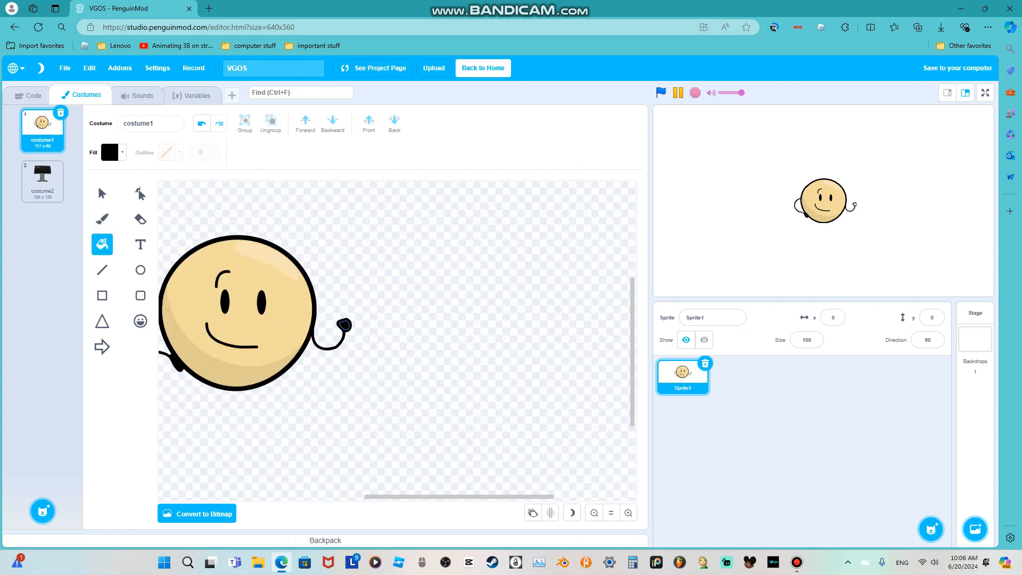
Paint two straight legs below the body, each ending in an outlined oval foot.
{"action": "key", "text": "b"}
{"action": "scroll", "coordinate": [325, 382], "scroll_direction": "left", "scroll_amount": 5}
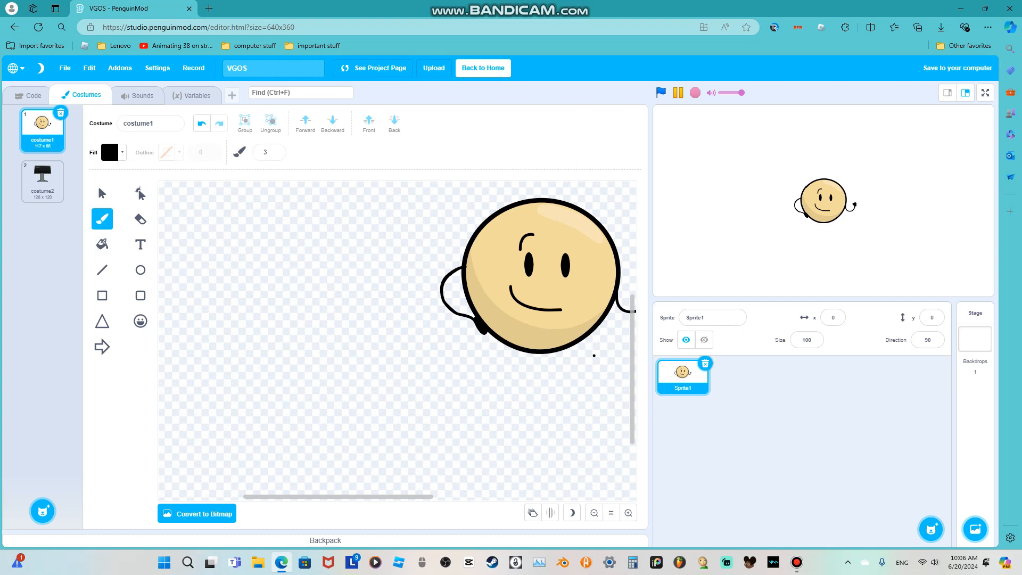
{"action": "scroll", "coordinate": [595, 355], "scroll_direction": "up", "scroll_amount": 3}
{"action": "mouse_move", "coordinate": [530, 351]}
{"action": "left_mouse_down"}
{"action": "mouse_move", "coordinate": [527, 459]}
{"action": "mouse_move", "coordinate": [528, 445]}
{"action": "left_mouse_up"}
{"action": "mouse_move", "coordinate": [473, 346]}
{"action": "left_mouse_down"}
{"action": "mouse_move", "coordinate": [474, 468]}
{"action": "mouse_move", "coordinate": [437, 435]}
{"action": "left_mouse_up"}
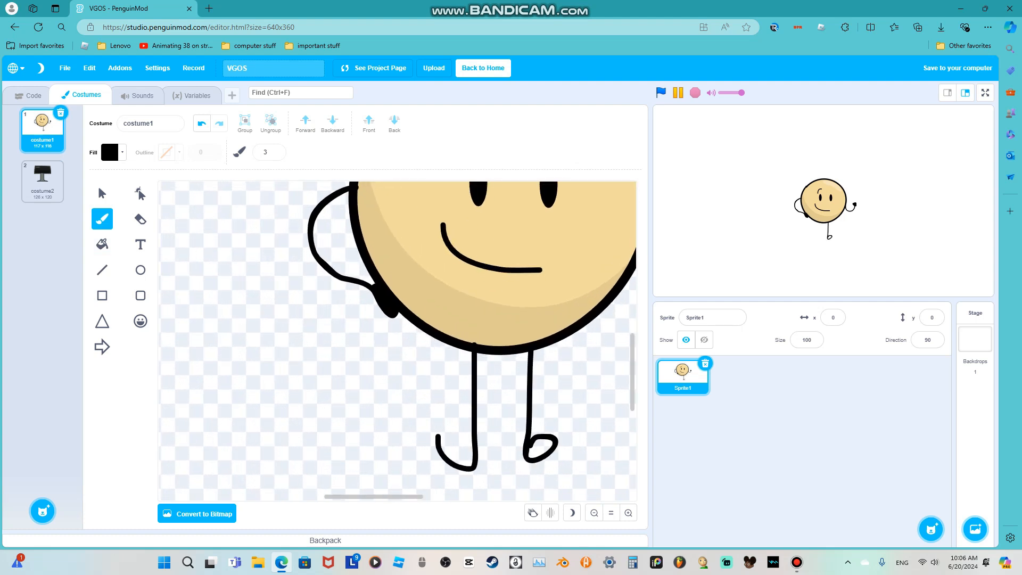
Fill both feet with solid black.
{"action": "left_click", "coordinate": [102, 244]}
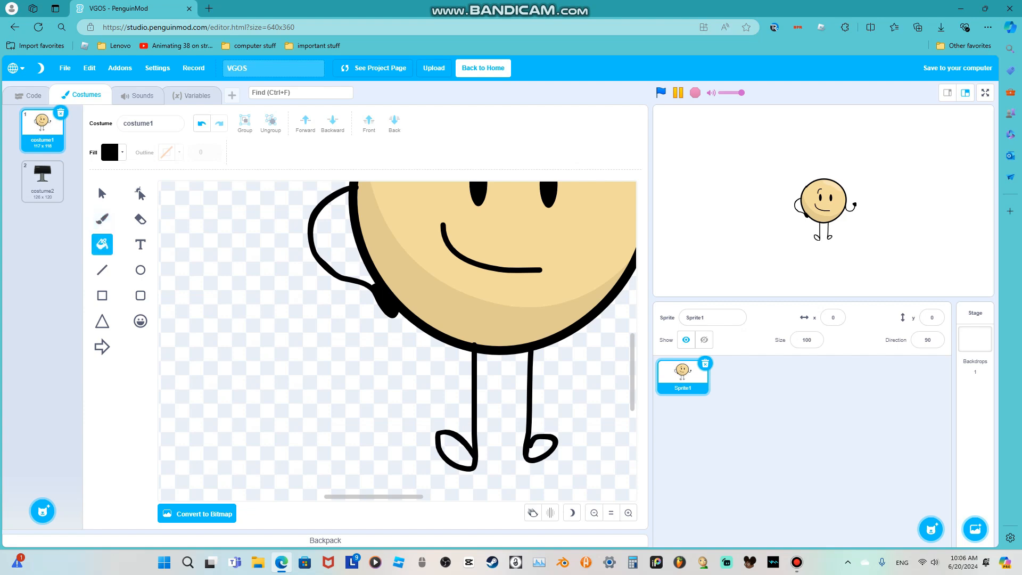
{"action": "left_click", "coordinate": [456, 450]}
{"action": "left_click", "coordinate": [542, 448]}
{"action": "scroll", "coordinate": [542, 448], "scroll_direction": "down", "scroll_amount": 10}
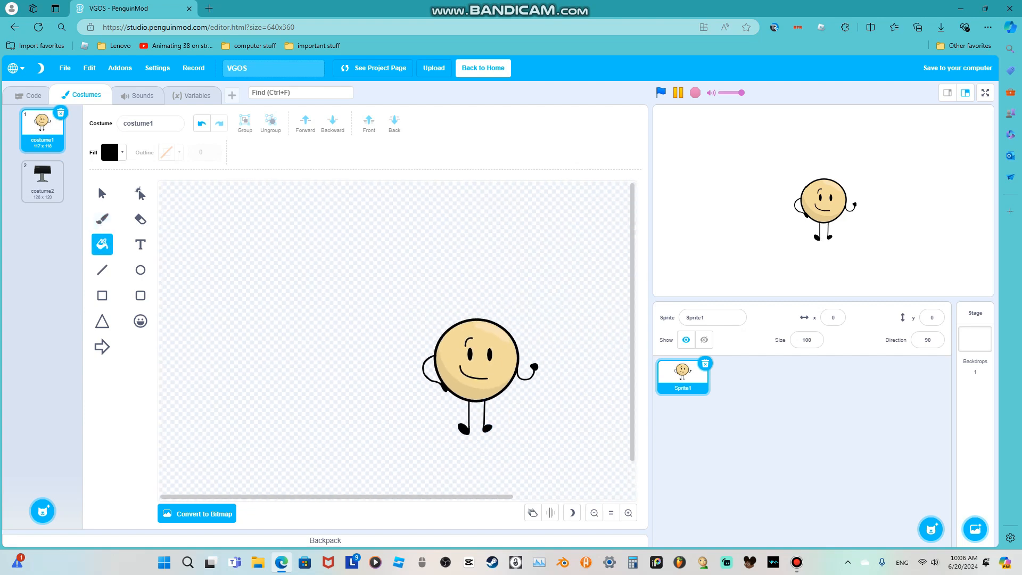
Center the whole character drawing on the canvas.
{"action": "left_click", "coordinate": [102, 193]}
{"action": "left_click", "coordinate": [452, 152]}
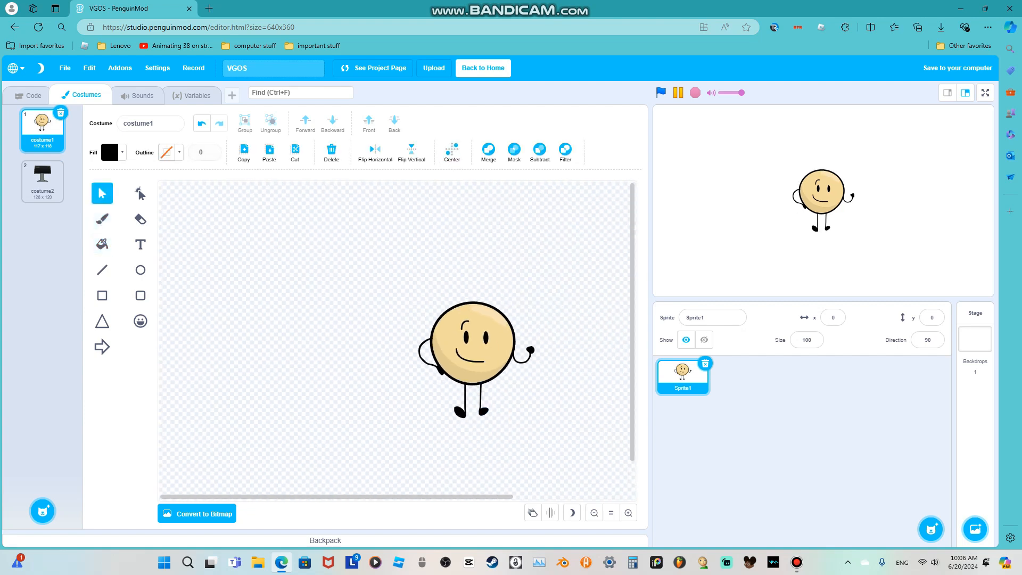
{"action": "scroll", "coordinate": [398, 341], "scroll_direction": "down", "scroll_amount": 5}
{"action": "scroll", "coordinate": [410, 348], "scroll_direction": "up", "scroll_amount": 5}
Switch to costume2 and set the rectangle fill to bright green with no outline.
{"action": "left_click", "coordinate": [42, 181]}
{"action": "scroll", "coordinate": [302, 282], "scroll_direction": "up", "scroll_amount": 5}
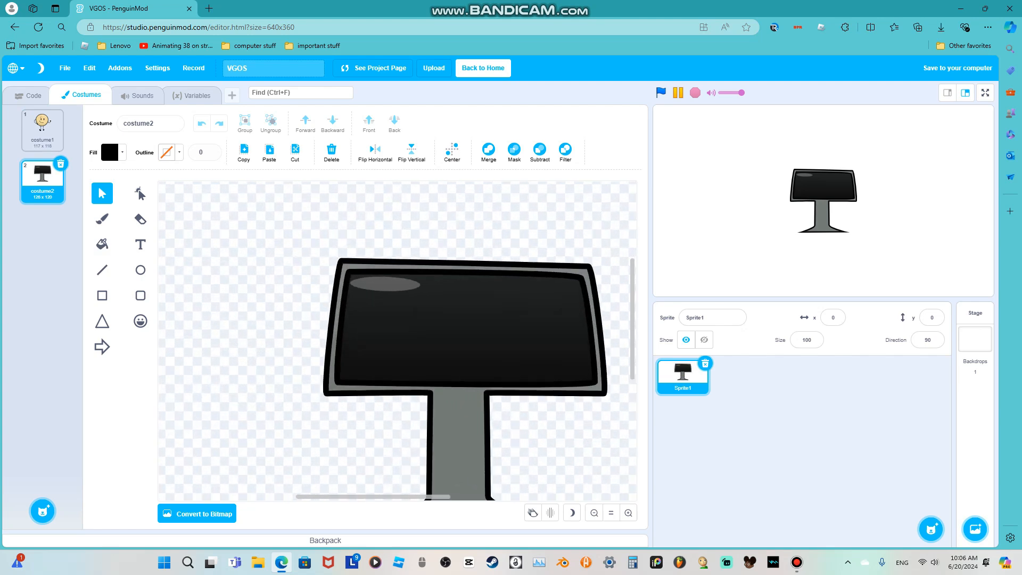
{"action": "key", "text": "r"}
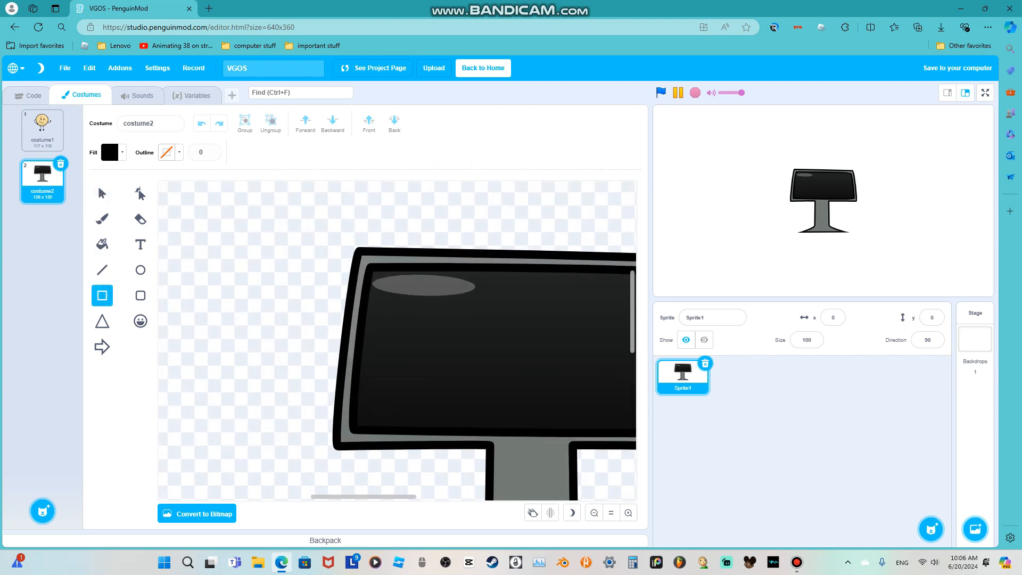
{"action": "left_click", "coordinate": [109, 152]}
{"action": "left_click_drag", "start_coordinate": [75, 281], "coordinate": [142, 281]}
{"action": "type", "text": "31.5"}
{"action": "key", "text": "Return"}
{"action": "scroll", "coordinate": [291, 319], "scroll_direction": "down", "scroll_amount": 8}
{"action": "left_click", "coordinate": [291, 319]}
{"action": "scroll", "coordinate": [432, 372], "scroll_direction": "up", "scroll_amount": 7}
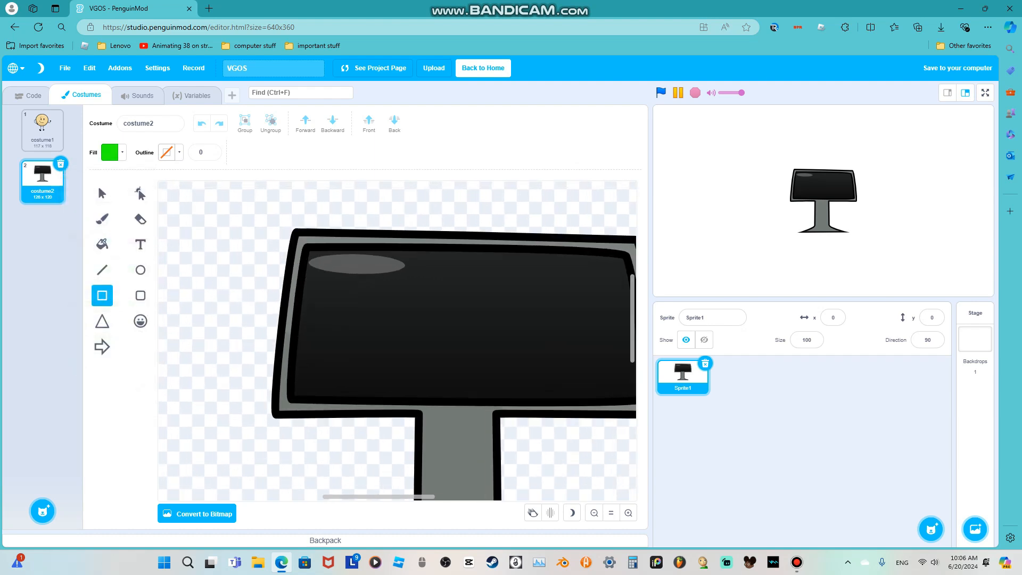
Draw a wide green mouth bar low on the monitor screen with a small green square at its upper-left corner.
{"action": "mouse_move", "coordinate": [416, 348]}
{"action": "left_mouse_down"}
{"action": "mouse_move", "coordinate": [500, 372]}
{"action": "mouse_move", "coordinate": [529, 367]}
{"action": "mouse_move", "coordinate": [464, 362]}
{"action": "mouse_move", "coordinate": [466, 374]}
{"action": "left_mouse_up"}
{"action": "left_click", "coordinate": [469, 341]}
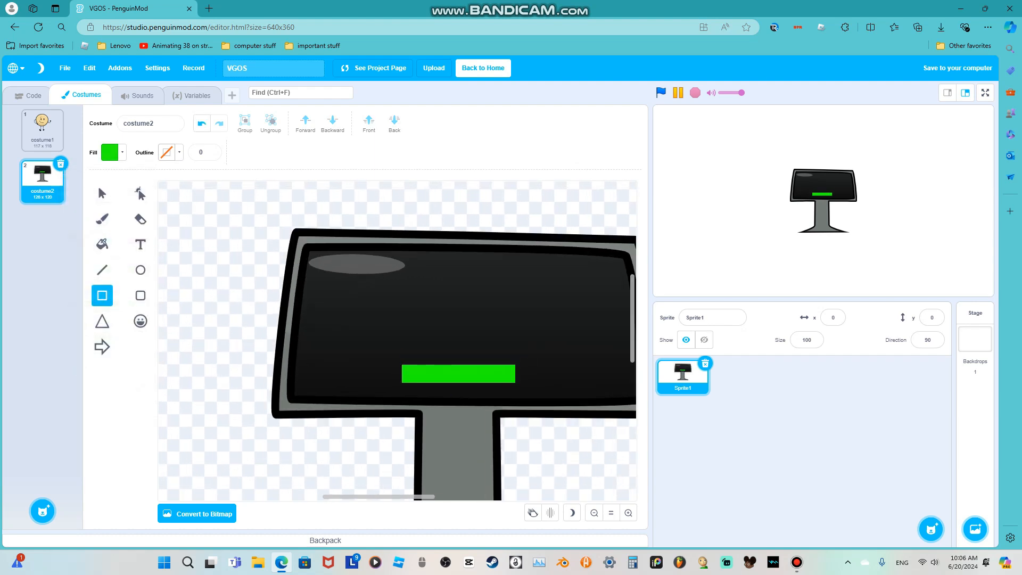
{"action": "scroll", "coordinate": [436, 213], "scroll_direction": "up", "scroll_amount": 2}
{"action": "mouse_move", "coordinate": [361, 355]}
{"action": "left_mouse_down"}
{"action": "mouse_move", "coordinate": [393, 385]}
{"action": "mouse_move", "coordinate": [370, 414]}
{"action": "mouse_move", "coordinate": [378, 409]}
{"action": "left_mouse_up"}
{"action": "left_click", "coordinate": [415, 373]}
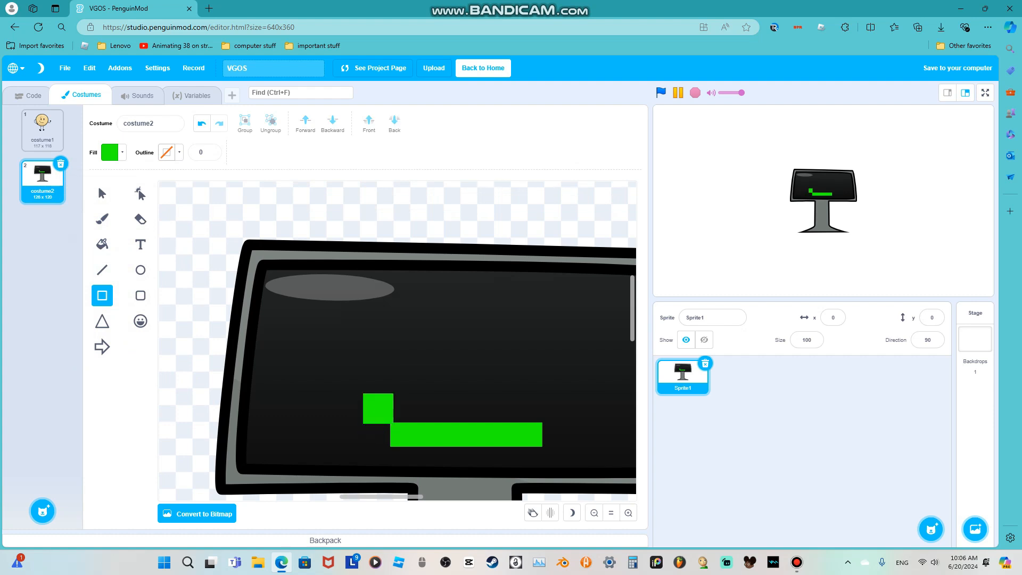
Draw a tall narrow green eye above the mouth and place a duplicate beside it as the second eye.
{"action": "mouse_move", "coordinate": [436, 329]}
{"action": "left_mouse_down"}
{"action": "mouse_move", "coordinate": [460, 389]}
{"action": "mouse_move", "coordinate": [428, 364]}
{"action": "left_mouse_up"}
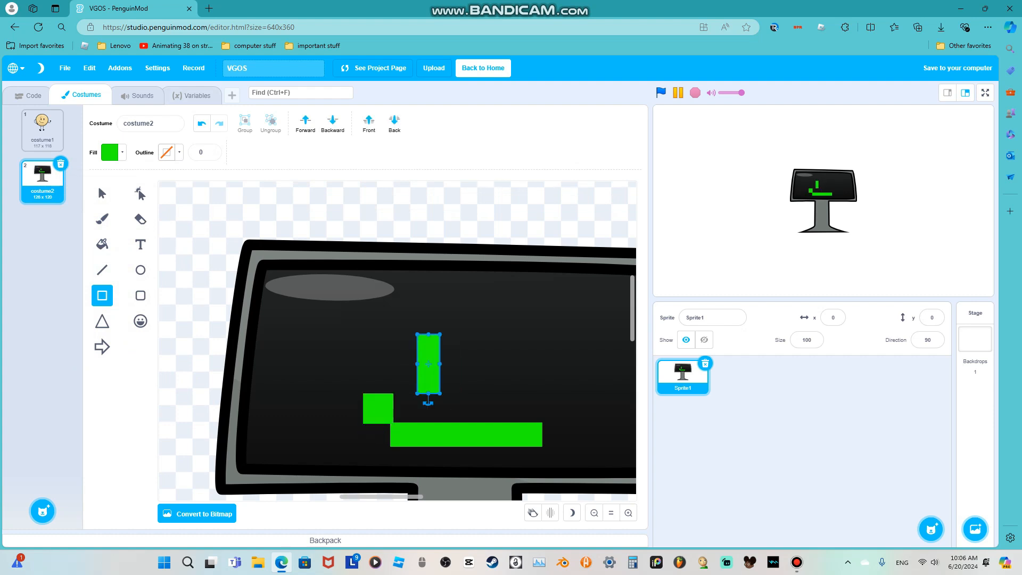
{"action": "key", "text": "s"}
{"action": "key", "text": "ctrl+c"}
{"action": "key", "text": "ctrl+v"}
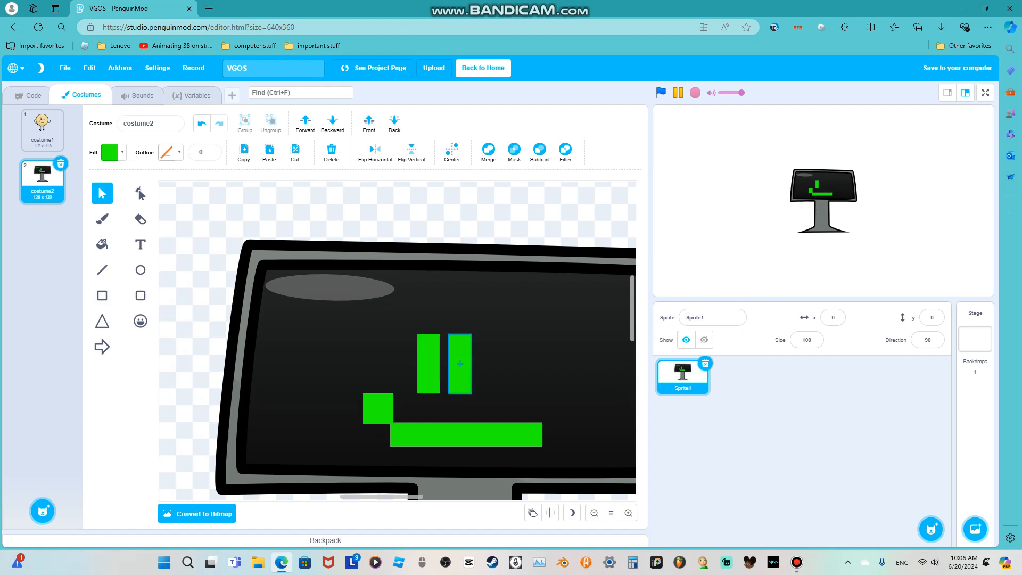
{"action": "left_click_drag", "start_coordinate": [460, 364], "coordinate": [489, 363]}
Select the mouth bar and its corner square together and scale them down slightly below the eyes.
{"action": "left_click", "coordinate": [467, 435]}
{"action": "left_click", "coordinate": [378, 409], "text": "shift"}
{"action": "left_click", "coordinate": [394, 373]}
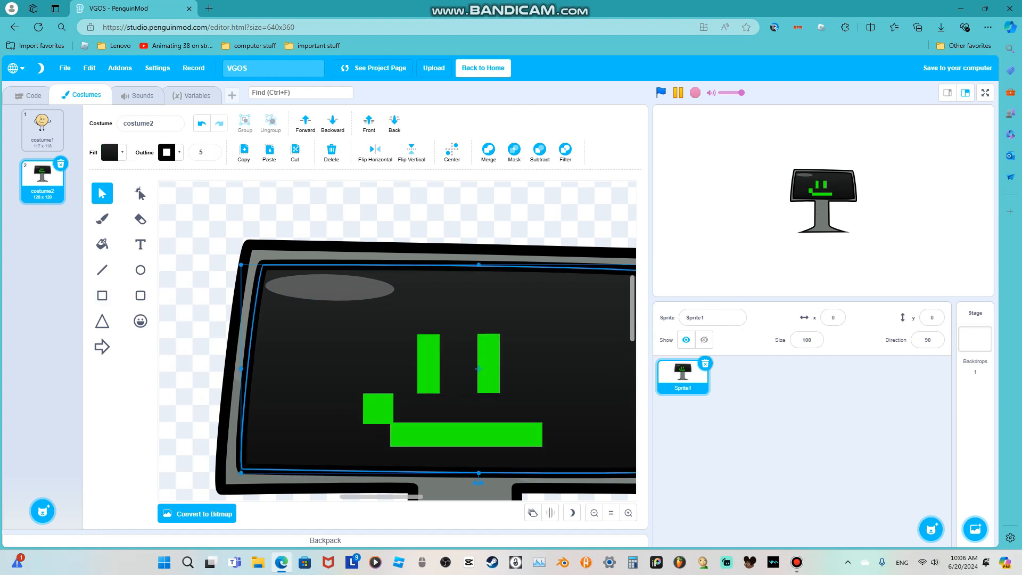
{"action": "left_click", "coordinate": [378, 409]}
{"action": "left_click", "coordinate": [466, 434], "text": "shift"}
{"action": "left_click_drag", "start_coordinate": [543, 446], "coordinate": [525, 441]}
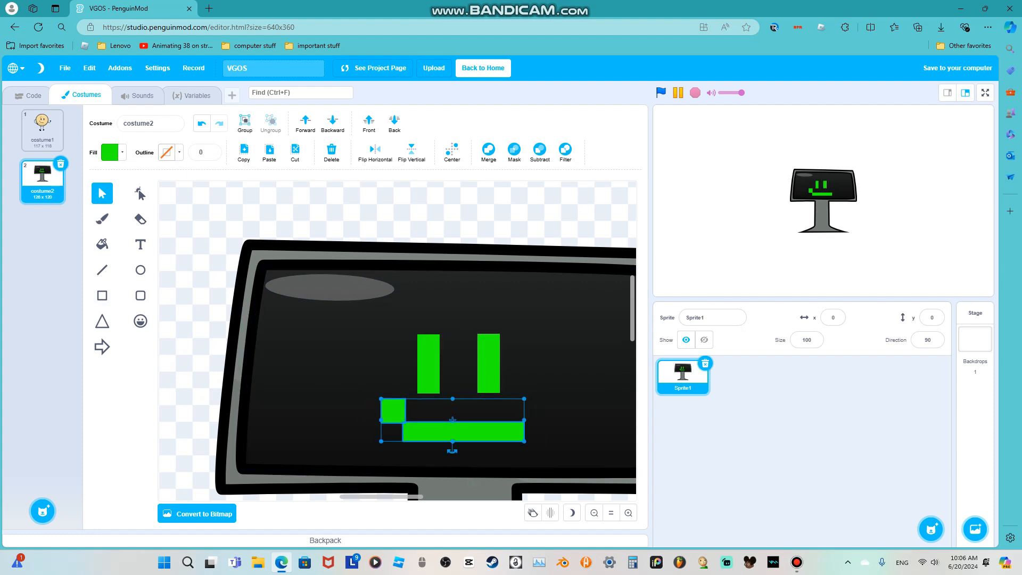
{"action": "key", "text": "Escape"}
{"action": "scroll", "coordinate": [441, 373], "scroll_direction": "down", "scroll_amount": 12}
{"action": "scroll", "coordinate": [398, 449], "scroll_direction": "up", "scroll_amount": 5}
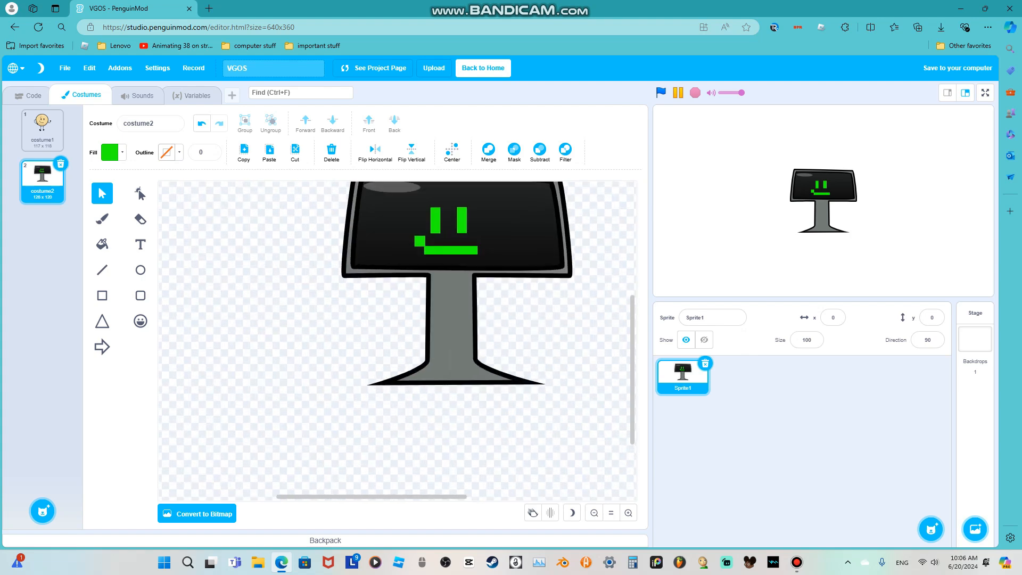
Match the black fill of costume1's arm and paint two size 3 arms on costume2, from the stand's top corners to looped hands.
{"action": "left_click", "coordinate": [42, 129]}
{"action": "left_click", "coordinate": [373, 268]}
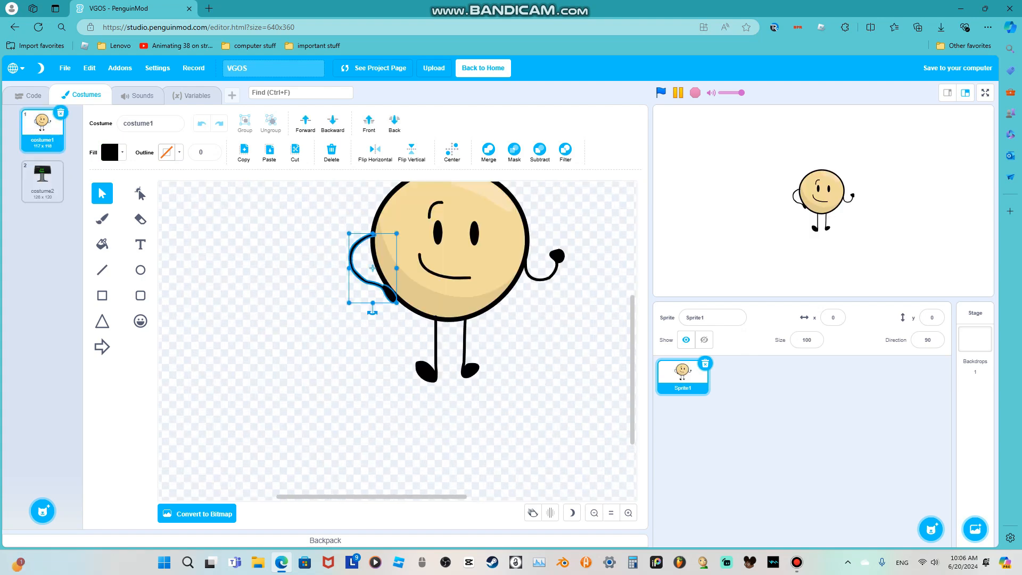
{"action": "left_click", "coordinate": [42, 181]}
{"action": "left_click", "coordinate": [102, 219]}
{"action": "scroll", "coordinate": [399, 320], "scroll_direction": "up", "scroll_amount": 5}
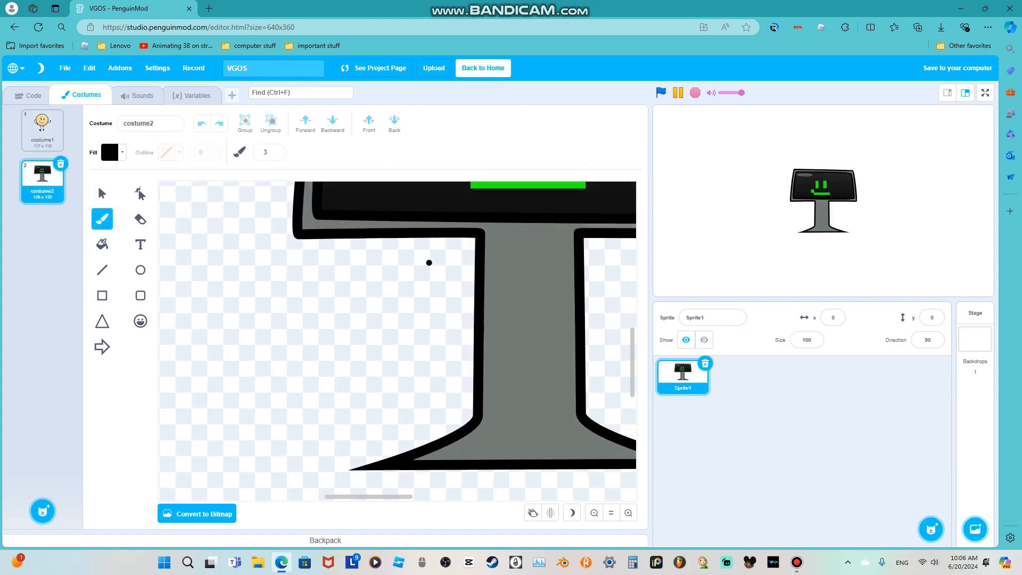
{"action": "mouse_move", "coordinate": [475, 240]}
{"action": "left_mouse_down"}
{"action": "mouse_move", "coordinate": [274, 404]}
{"action": "mouse_move", "coordinate": [261, 441]}
{"action": "mouse_move", "coordinate": [278, 410]}
{"action": "left_mouse_up"}
{"action": "scroll", "coordinate": [521, 299], "scroll_direction": "down", "scroll_amount": 4}
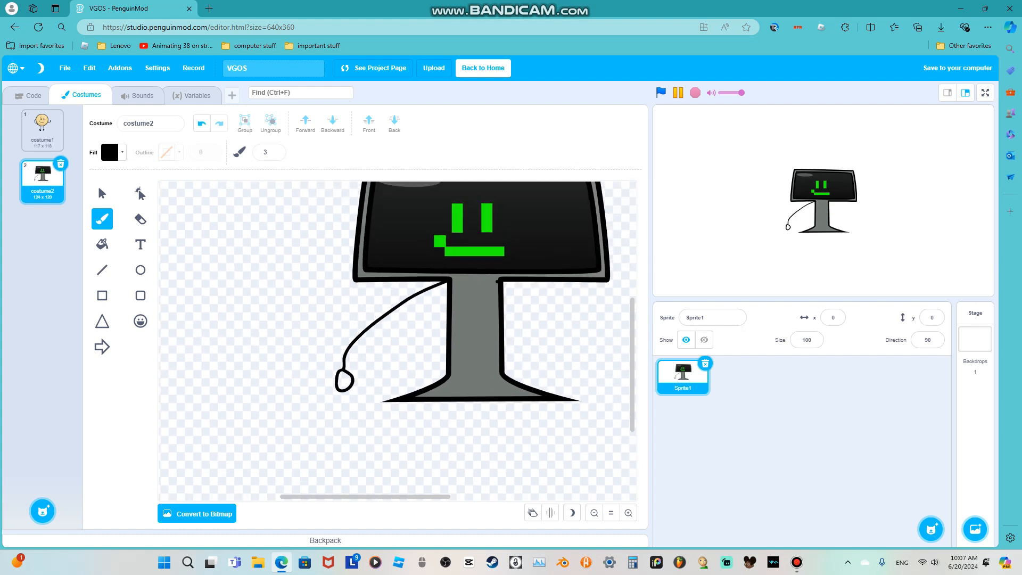
{"action": "left_click_drag", "start_coordinate": [498, 282], "coordinate": [586, 387]}
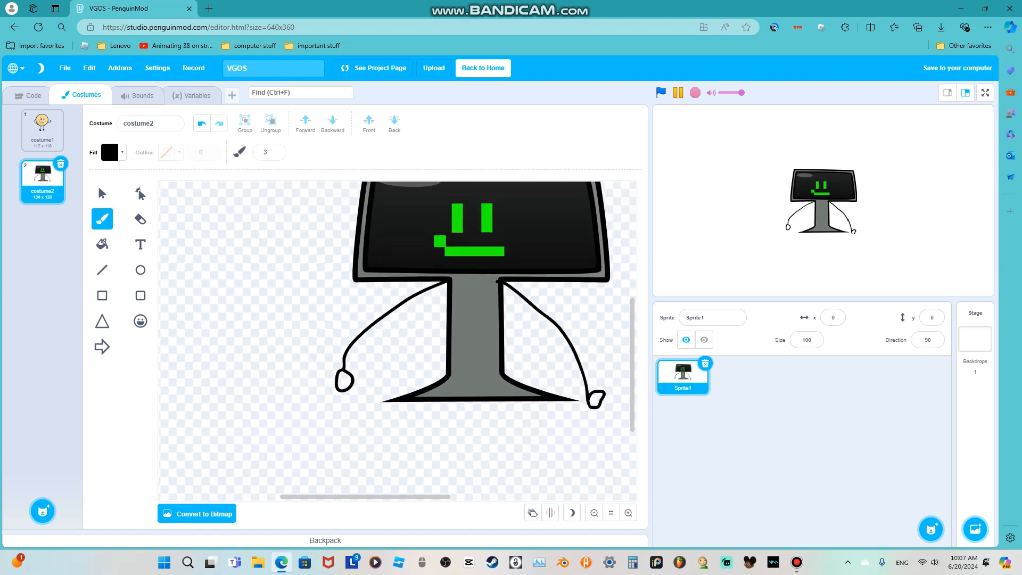
Fill both of the monitor's looped hands with solid black.
{"action": "left_click", "coordinate": [102, 243]}
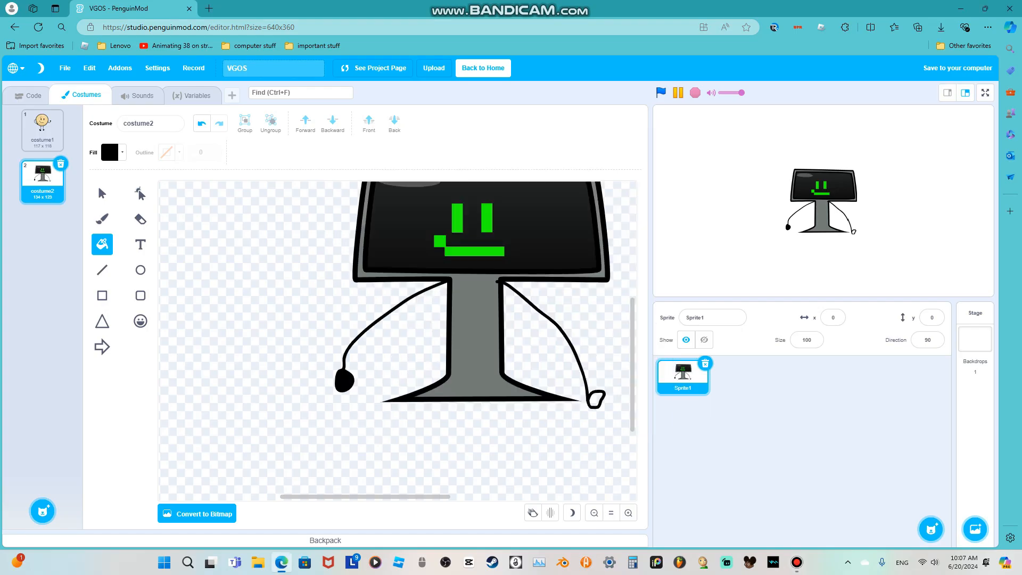
{"action": "left_click", "coordinate": [597, 399]}
{"action": "left_click", "coordinate": [102, 193]}
{"action": "left_click", "coordinate": [406, 300]}
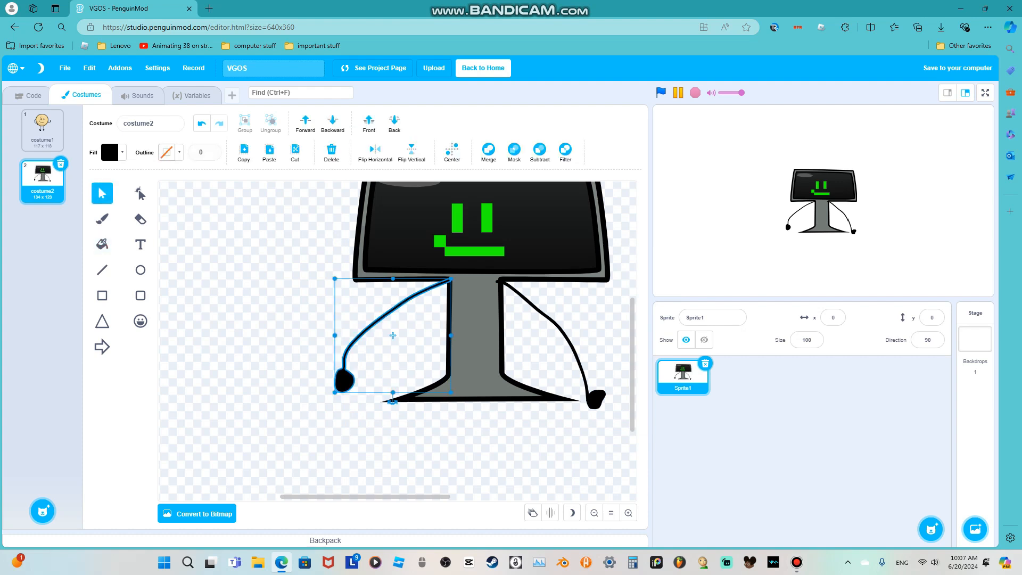
{"action": "left_click", "coordinate": [532, 305], "text": "shift"}
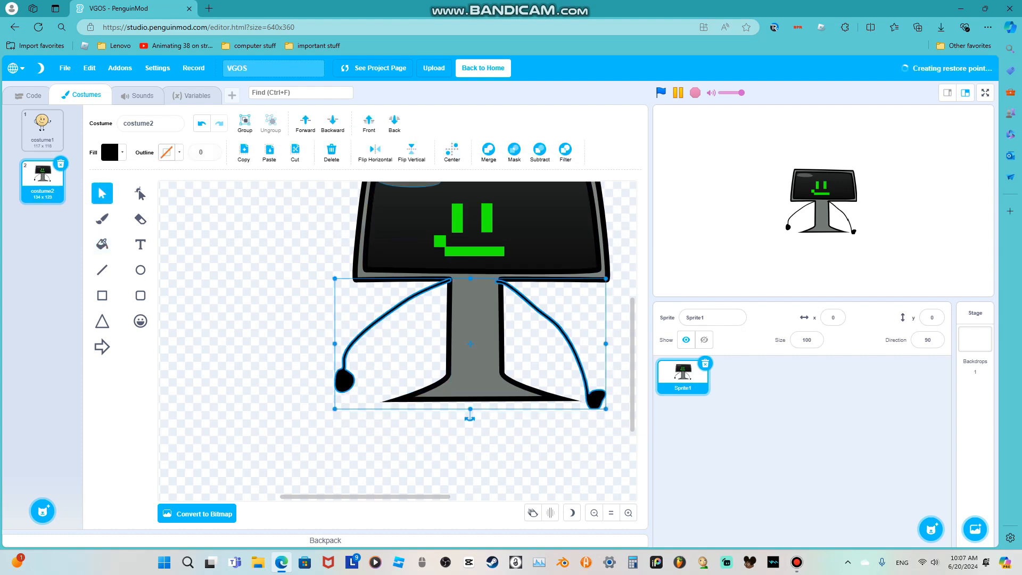
{"action": "left_click", "coordinate": [277, 266]}
Look over the whole monitor drawing and switch back to costume1.
{"action": "scroll", "coordinate": [398, 341], "scroll_direction": "down", "scroll_amount": 10}
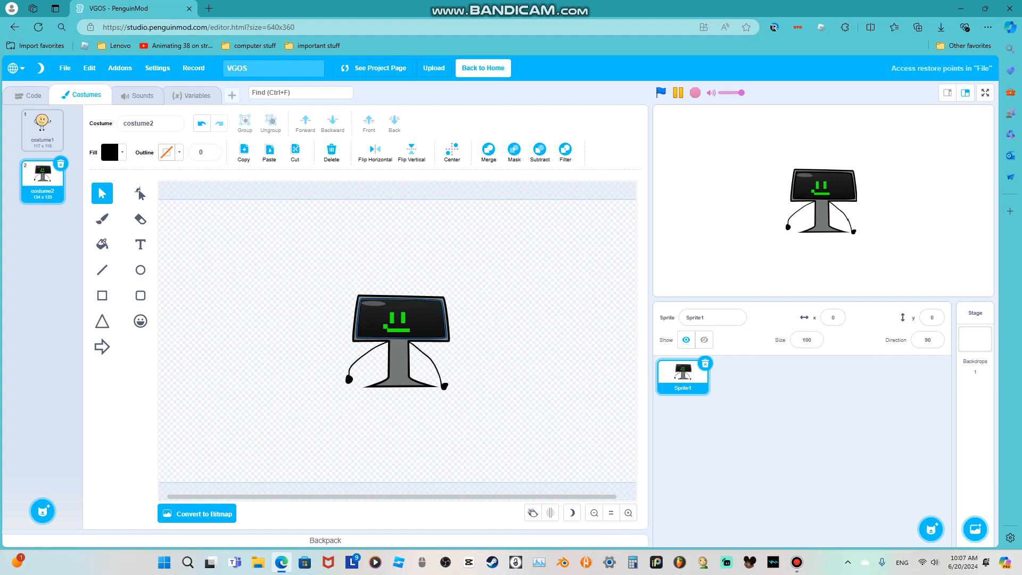
{"action": "scroll", "coordinate": [404, 354], "scroll_direction": "up", "scroll_amount": 7}
{"action": "scroll", "coordinate": [404, 353], "scroll_direction": "down", "scroll_amount": 14}
{"action": "left_click", "coordinate": [42, 130]}
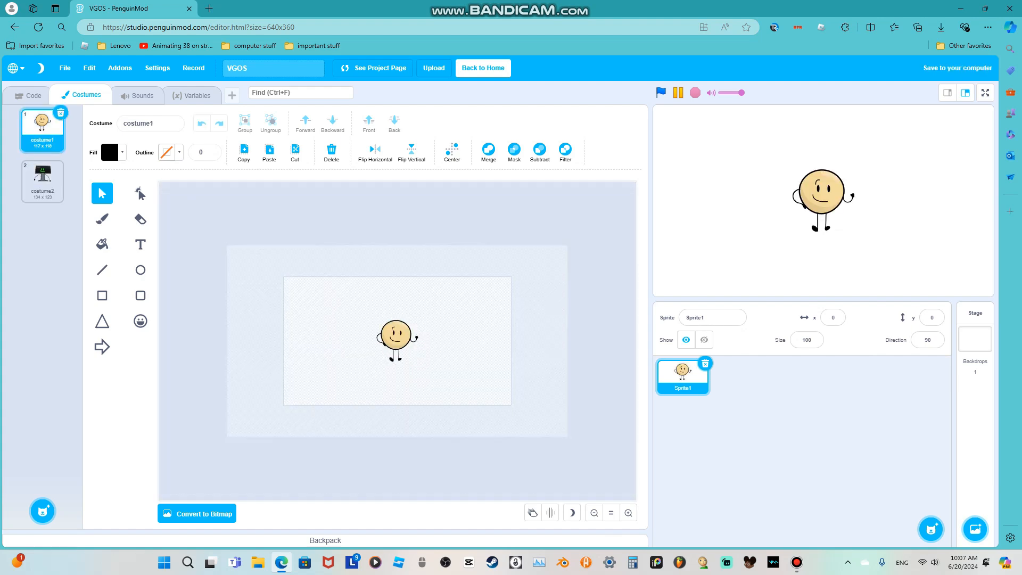
{"action": "left_click", "coordinate": [797, 562]}
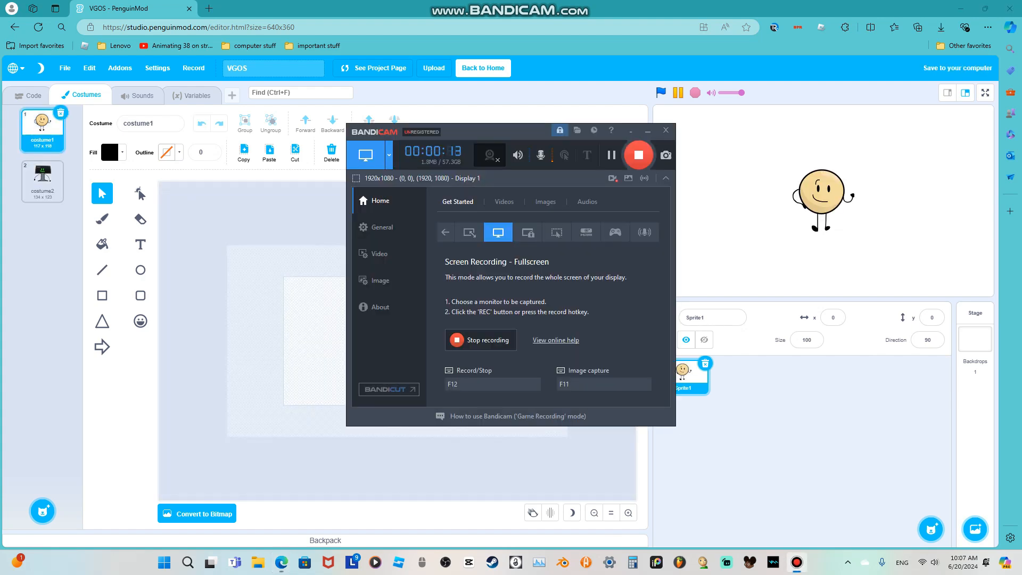